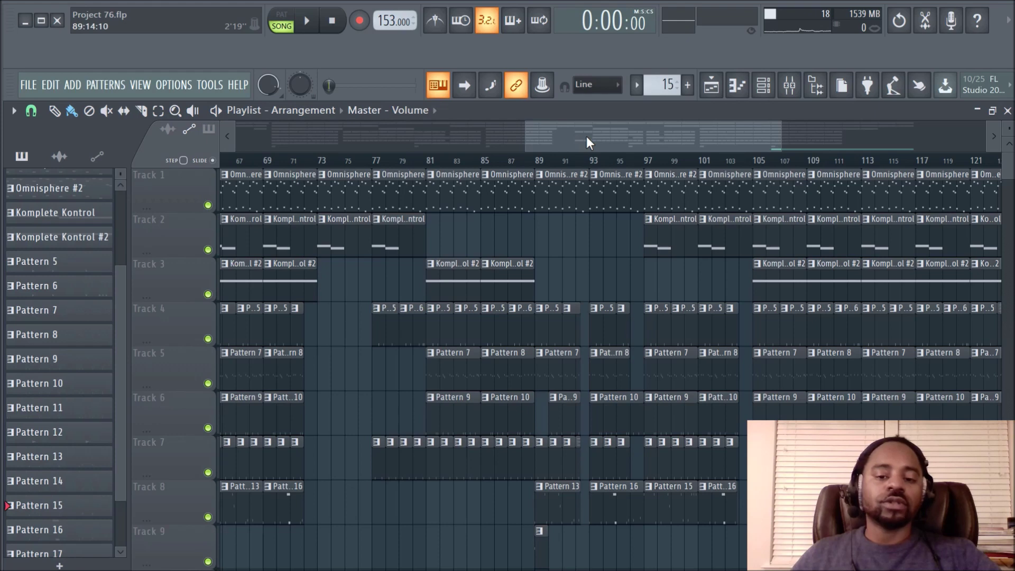
Examine the beginning of the song arrangement in the playlist
{"action": "left_click_drag", "start_coordinate": [585, 137], "coordinate": [286, 135]}
{"action": "scroll", "coordinate": [357, 166], "scroll_direction": "down", "scroll_amount": 2}
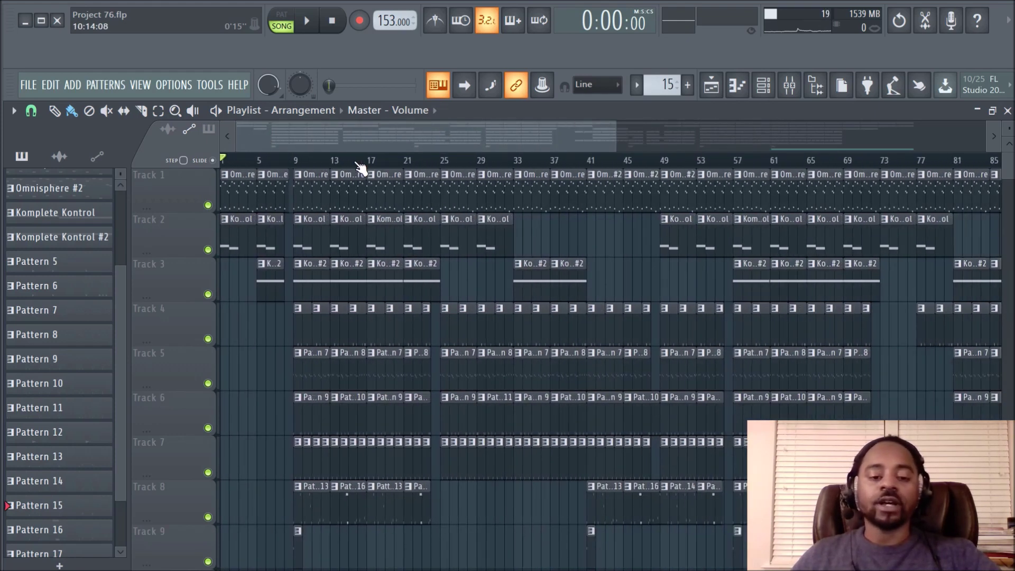
{"action": "scroll", "coordinate": [359, 168], "scroll_direction": "up", "scroll_amount": 1}
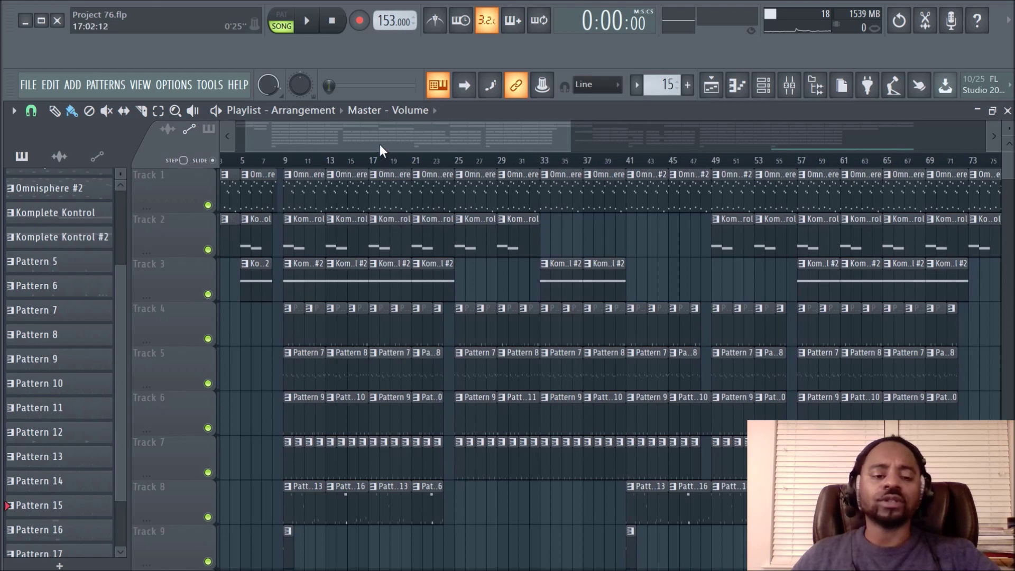
{"action": "left_click_drag", "start_coordinate": [380, 146], "coordinate": [343, 140]}
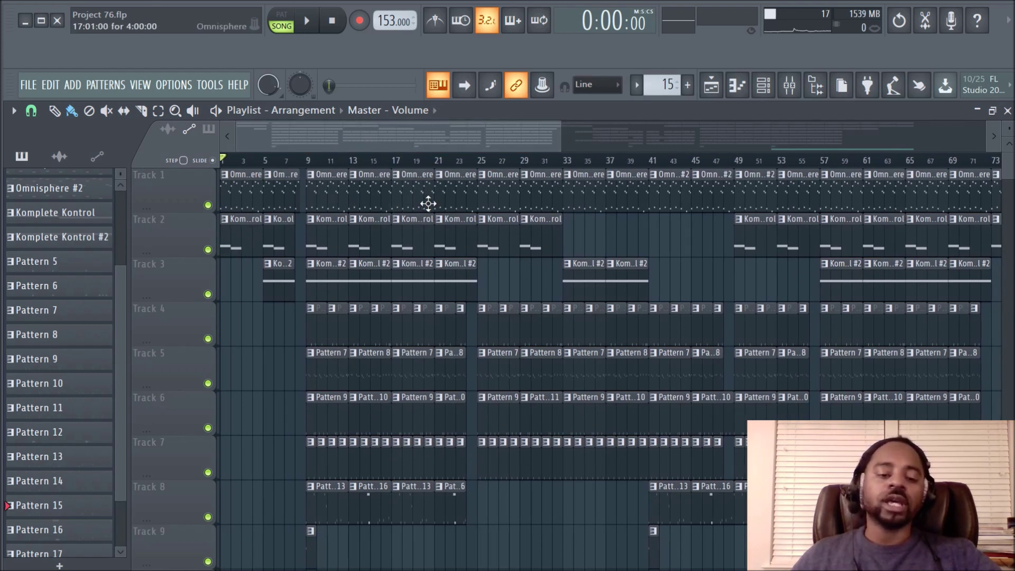
{"action": "scroll", "coordinate": [415, 162], "scroll_direction": "down", "scroll_amount": 2}
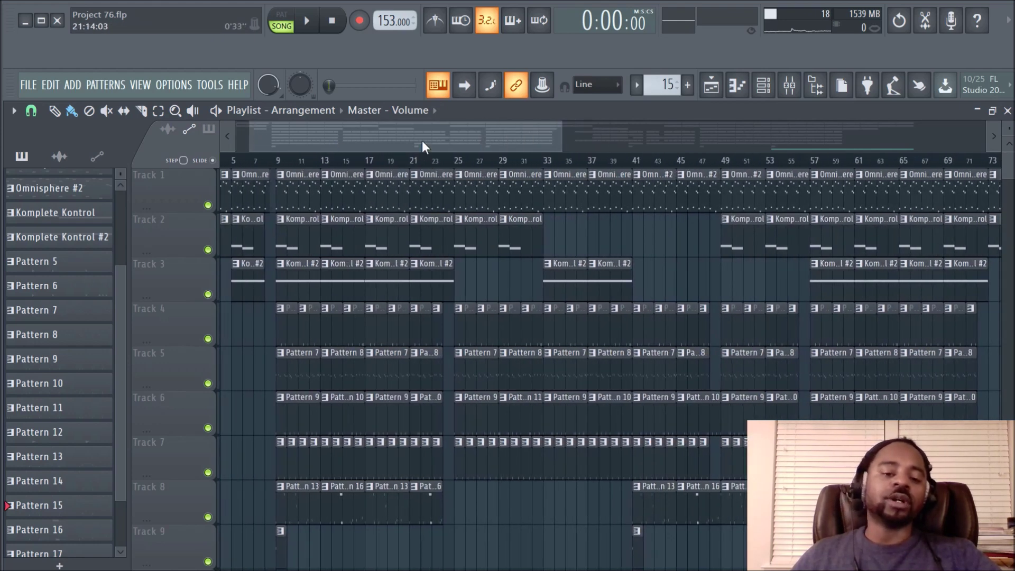
{"action": "scroll", "coordinate": [422, 141], "scroll_direction": "up", "scroll_amount": 2}
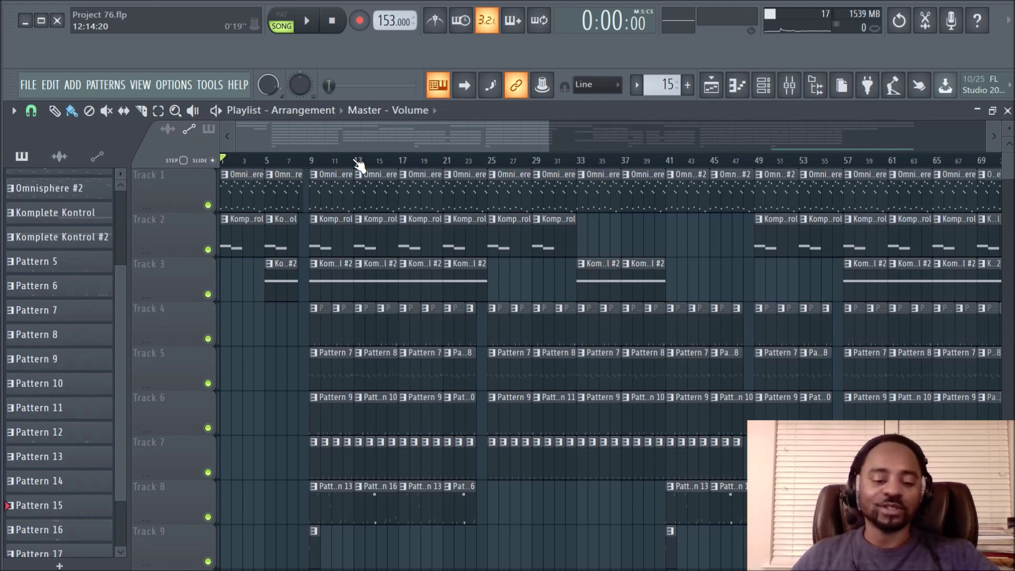
Play the song, view the channel rack and inspect the effects on the Kick mixer track
{"action": "key", "text": "space"}
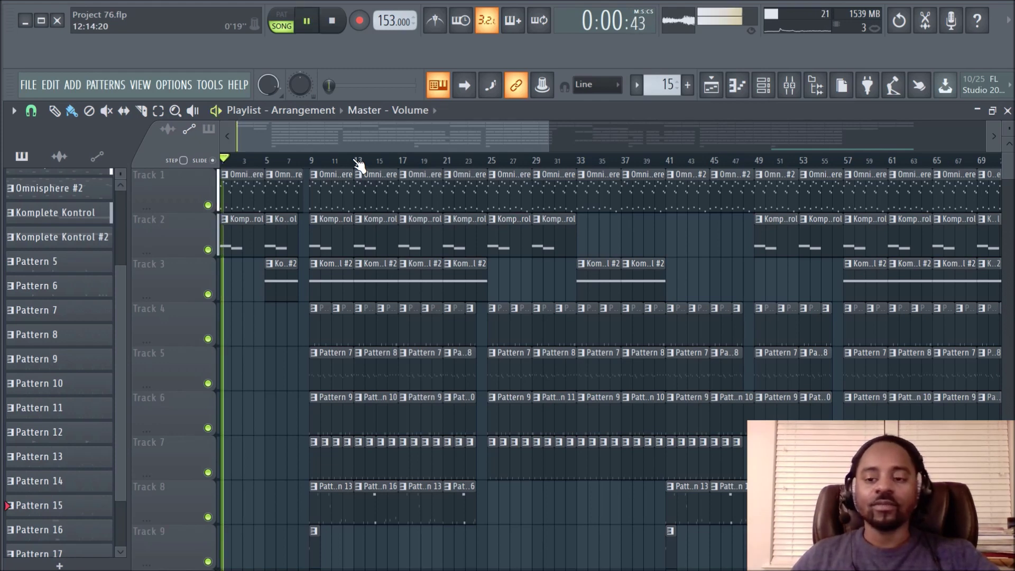
{"action": "left_click", "coordinate": [765, 87]}
{"action": "left_click_drag", "start_coordinate": [620, 182], "coordinate": [618, 223]}
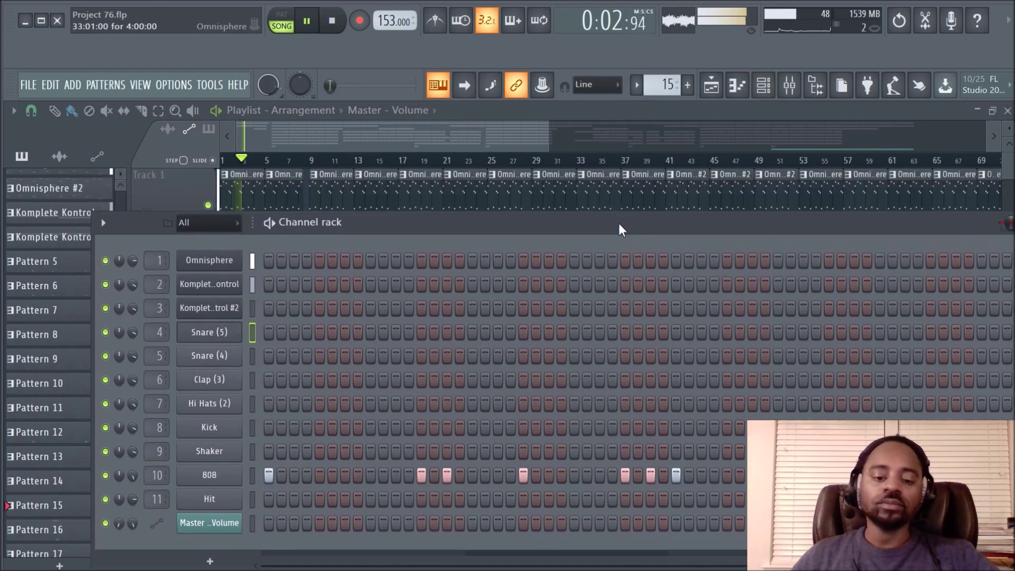
{"action": "left_click", "coordinate": [789, 87]}
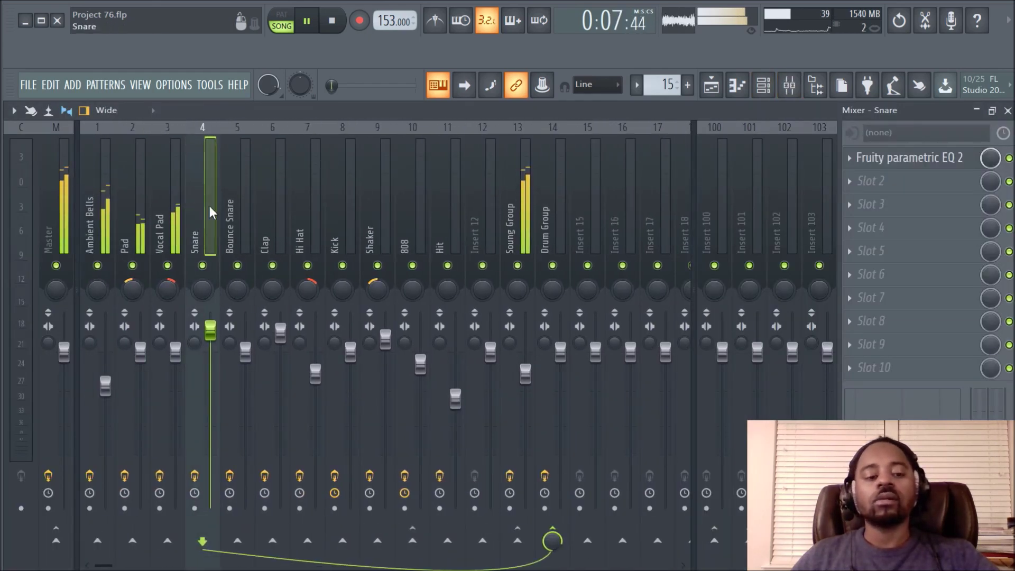
{"action": "left_click", "coordinate": [335, 201]}
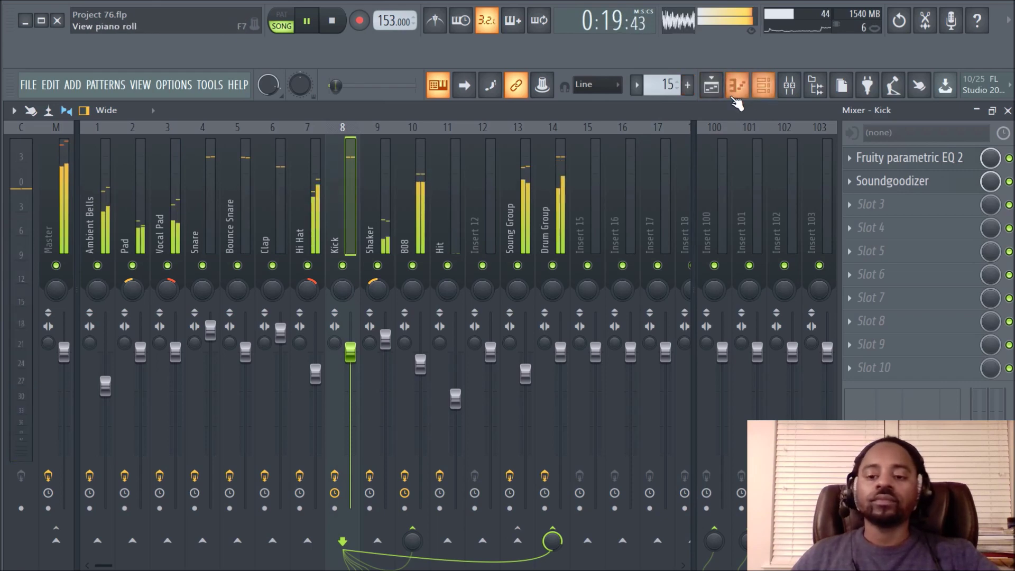
Examine the pattern clips on playlist tracks 1 to 8 around bars 13 to 43 during playback
{"action": "left_click", "coordinate": [714, 89]}
{"action": "scroll", "coordinate": [450, 172], "scroll_direction": "up", "scroll_amount": 1}
{"action": "scroll", "coordinate": [450, 172], "scroll_direction": "down", "scroll_amount": 1}
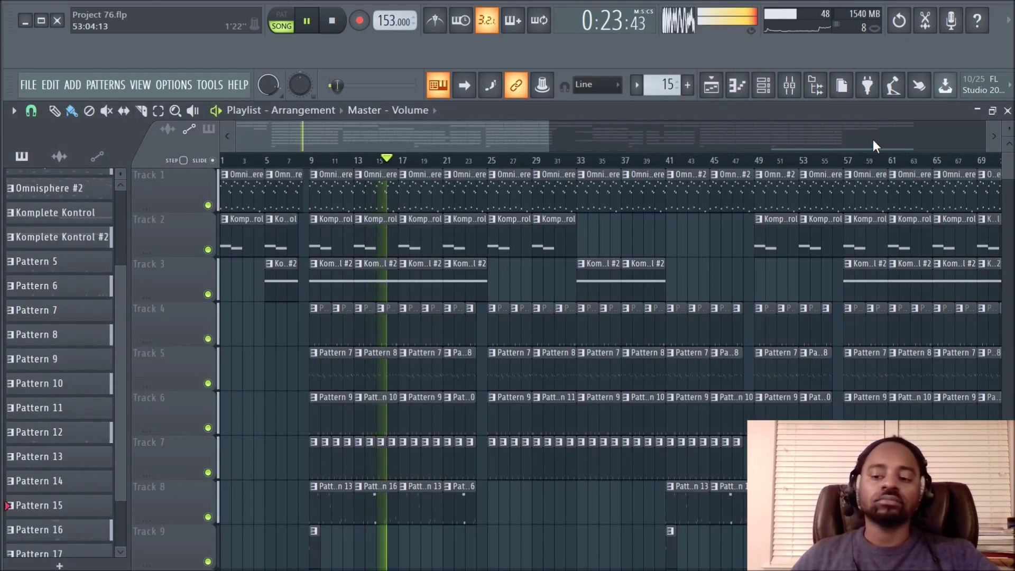
{"action": "left_click_drag", "start_coordinate": [1006, 130], "coordinate": [1006, 154]}
{"action": "scroll", "coordinate": [453, 163], "scroll_direction": "up", "scroll_amount": 2}
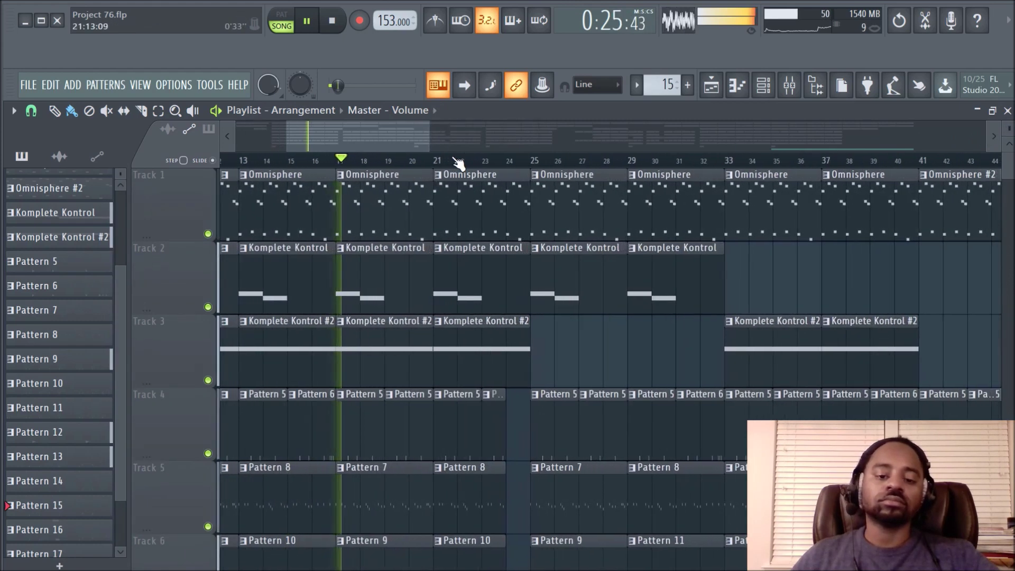
{"action": "scroll", "coordinate": [449, 185], "scroll_direction": "down", "scroll_amount": 3}
{"action": "scroll", "coordinate": [423, 165], "scroll_direction": "up", "scroll_amount": 2}
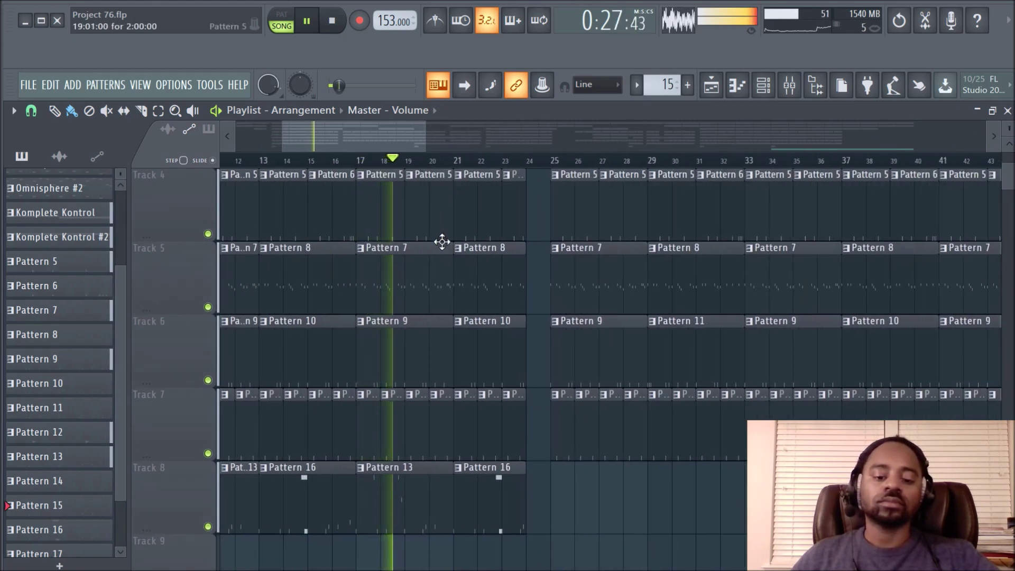
{"action": "scroll", "coordinate": [445, 249], "scroll_direction": "up", "scroll_amount": 3}
Stop playback and audition the sample of the Snare (5) channel several times
{"action": "left_click", "coordinate": [764, 85]}
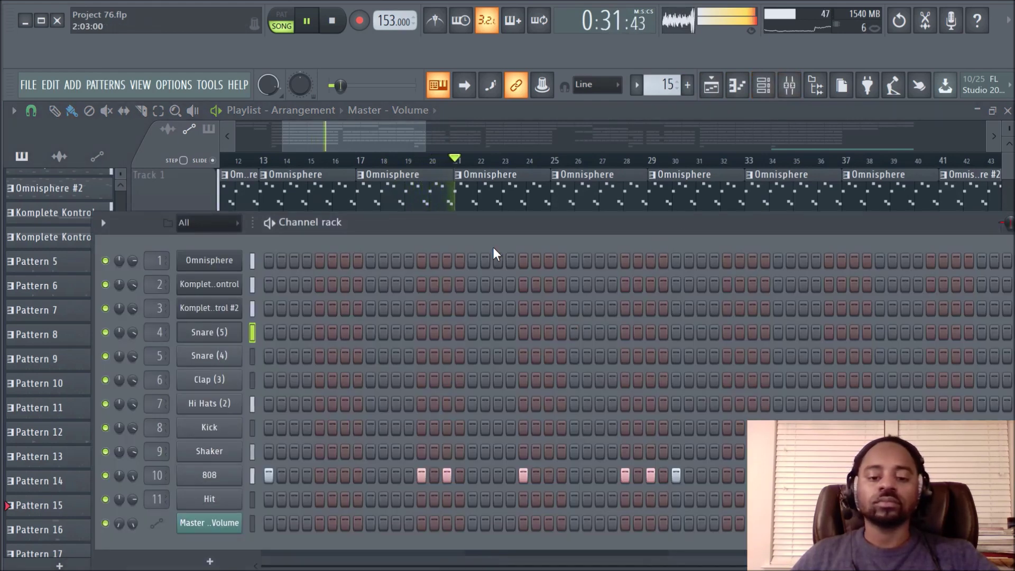
{"action": "key", "text": "space"}
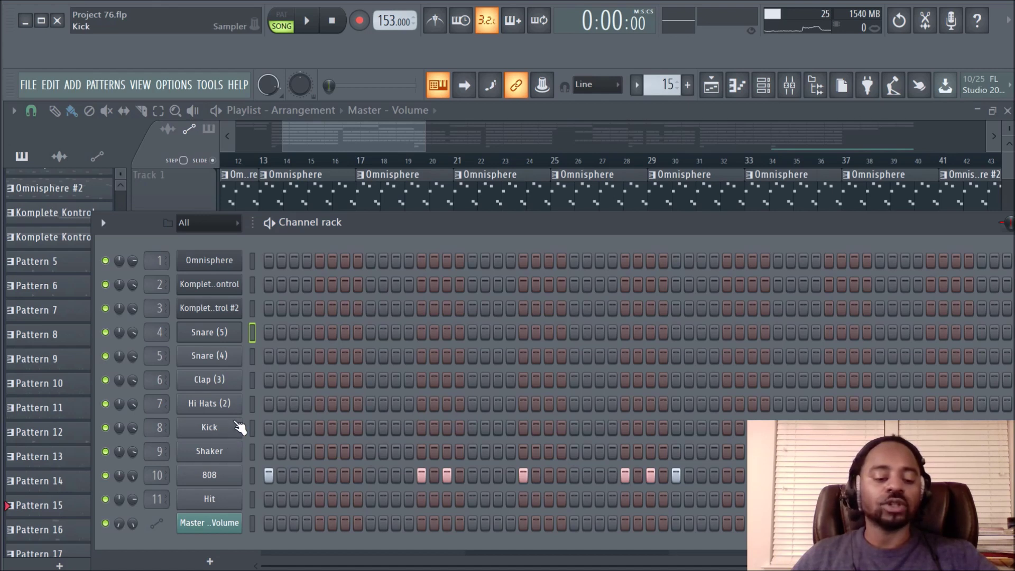
{"action": "left_click", "coordinate": [222, 333]}
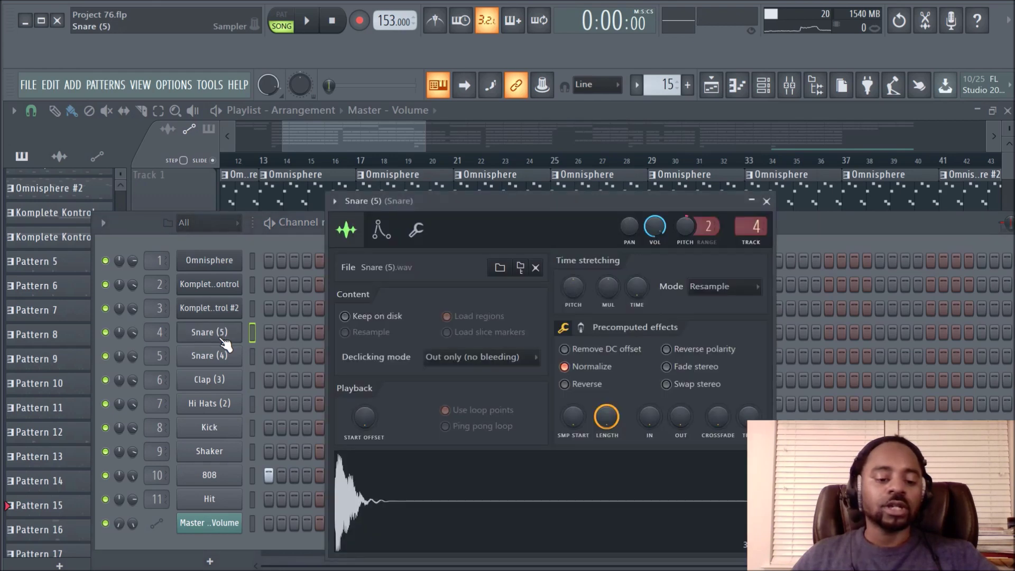
{"action": "left_click", "coordinate": [423, 463]}
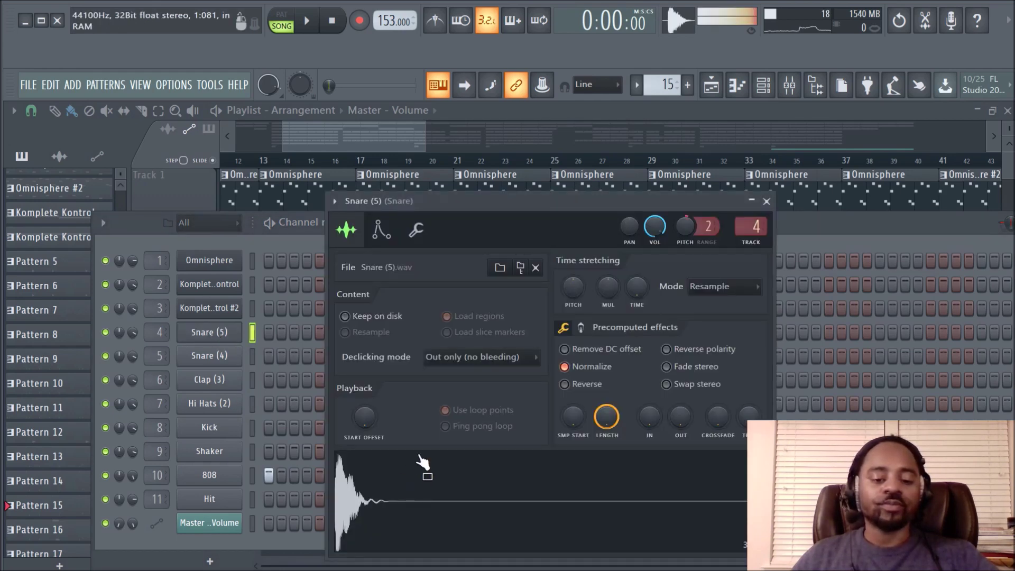
{"action": "left_click", "coordinate": [470, 525]}
{"action": "left_click", "coordinate": [470, 523]}
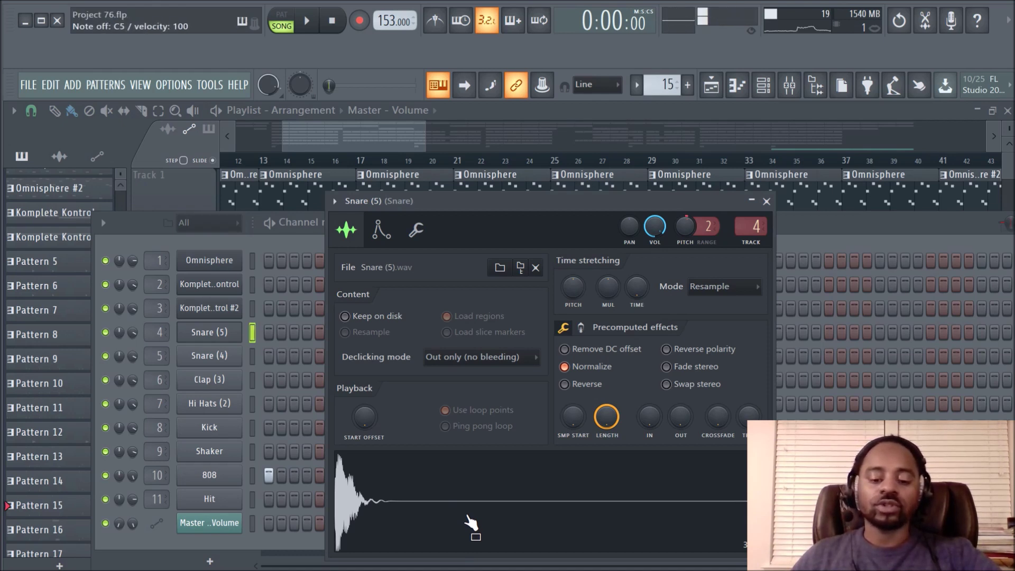
{"action": "left_click", "coordinate": [463, 495]}
{"action": "left_click", "coordinate": [463, 494]}
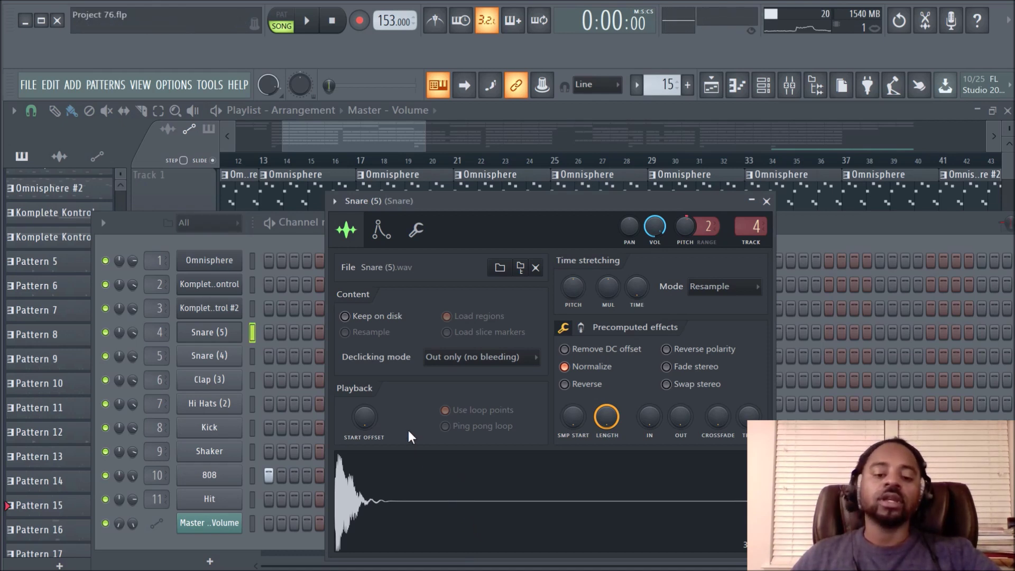
Review the Snare (5) channel's sample and miscellaneous settings and its Snare mixer track
{"action": "left_click", "coordinate": [417, 231]}
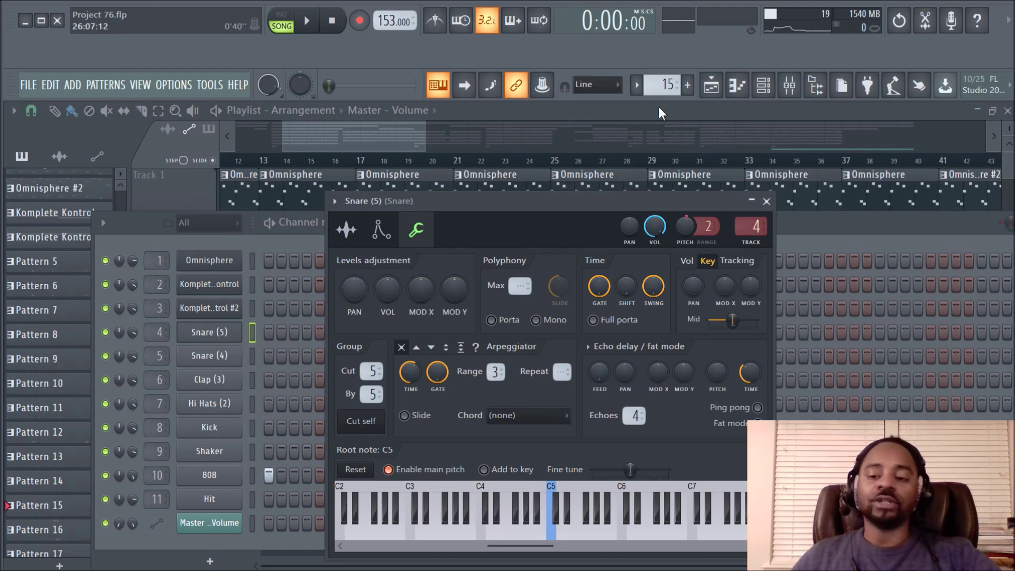
{"action": "left_click", "coordinate": [789, 85]}
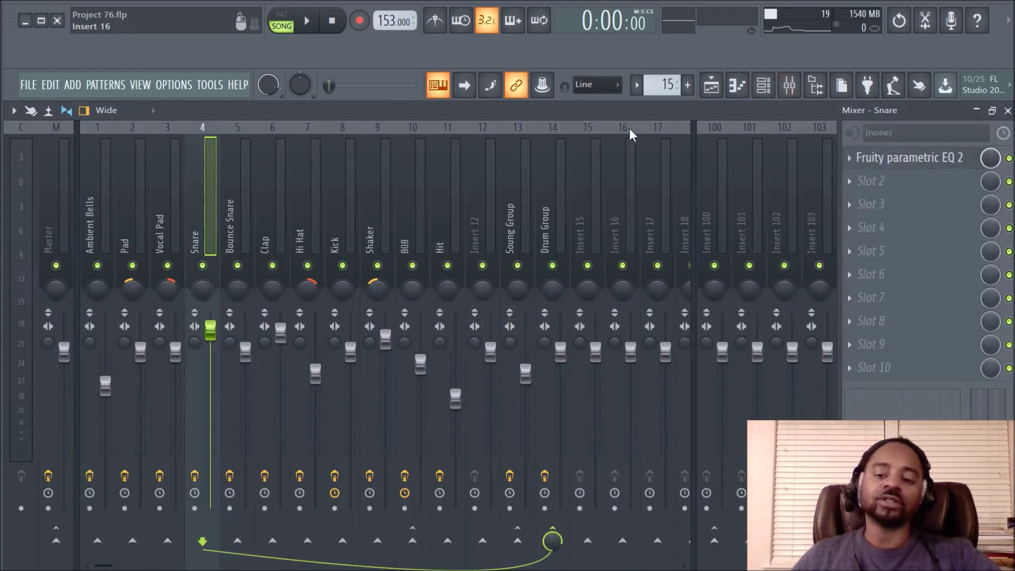
{"action": "left_click", "coordinate": [763, 85]}
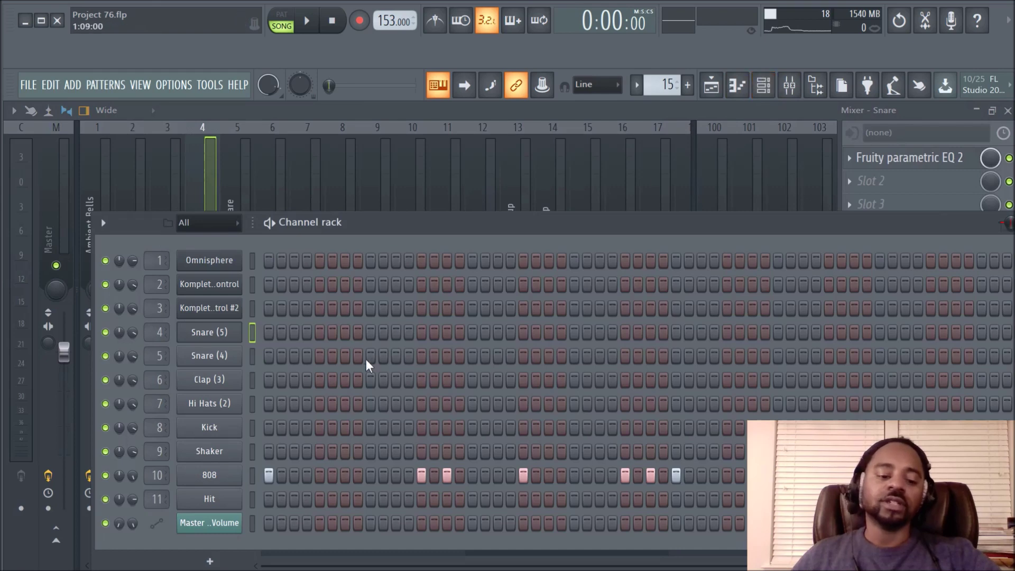
{"action": "left_click", "coordinate": [225, 339]}
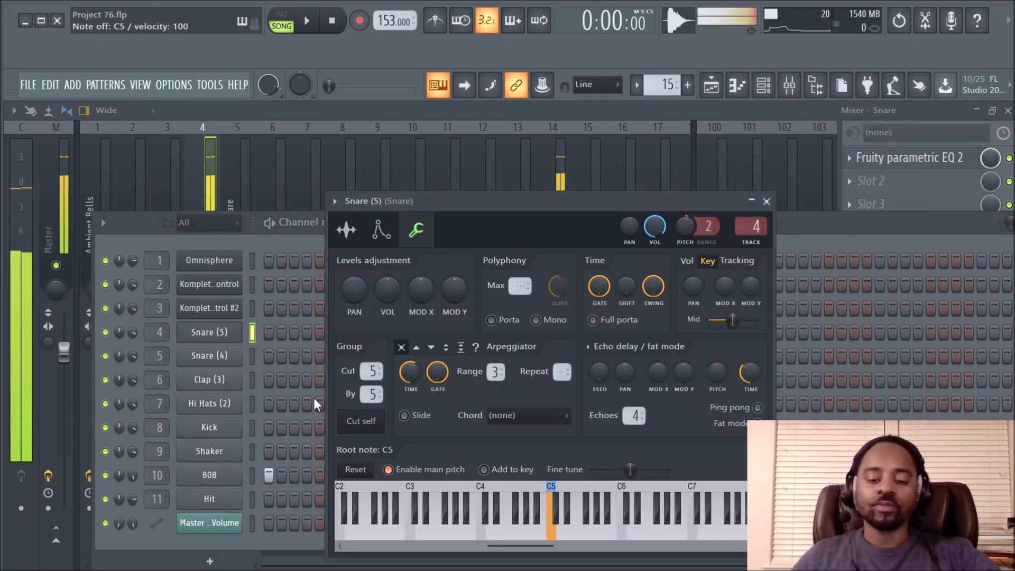
{"action": "left_click", "coordinate": [347, 230]}
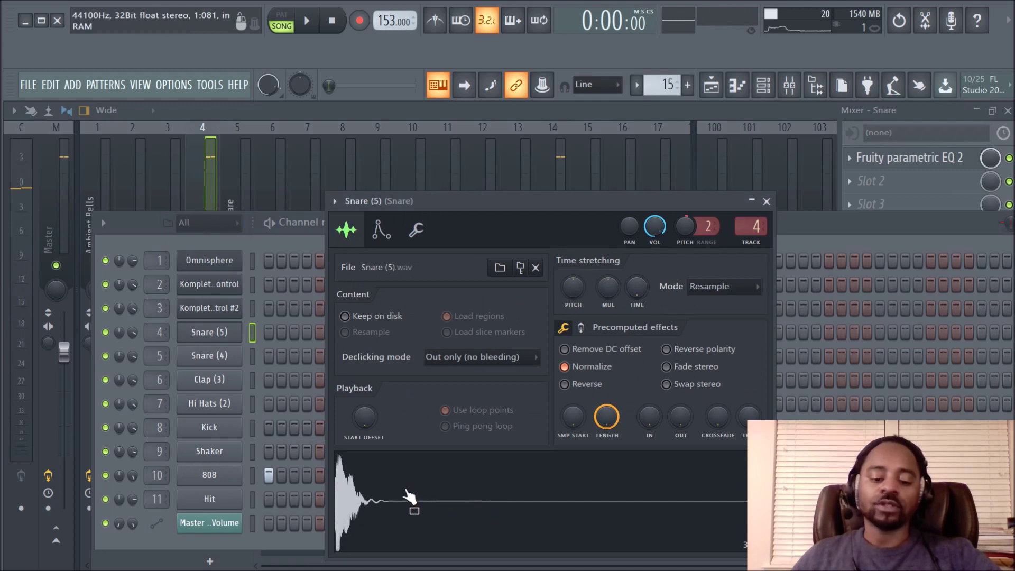
{"action": "left_click", "coordinate": [416, 231]}
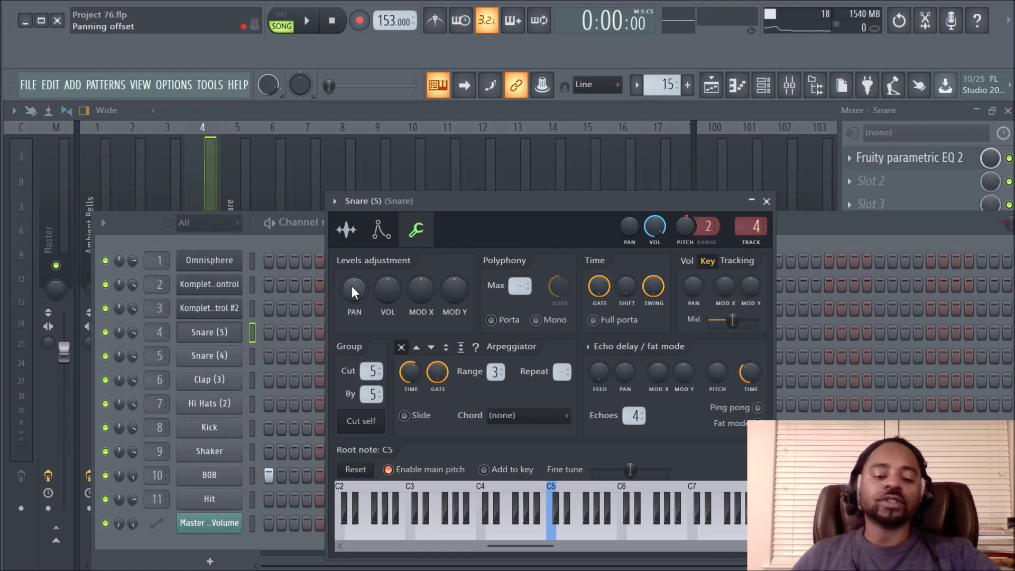
Try the Snare (5) channel's panning offset at up to 100% right, and reset it to centre
{"action": "left_click_drag", "start_coordinate": [356, 287], "coordinate": [355, 286]}
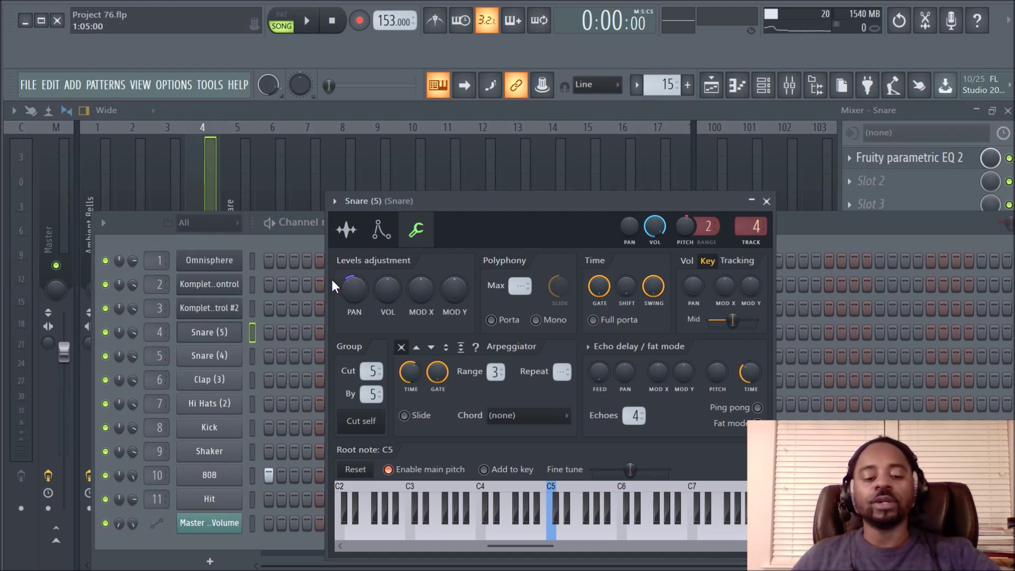
{"action": "left_click_drag", "start_coordinate": [350, 291], "coordinate": [350, 297]}
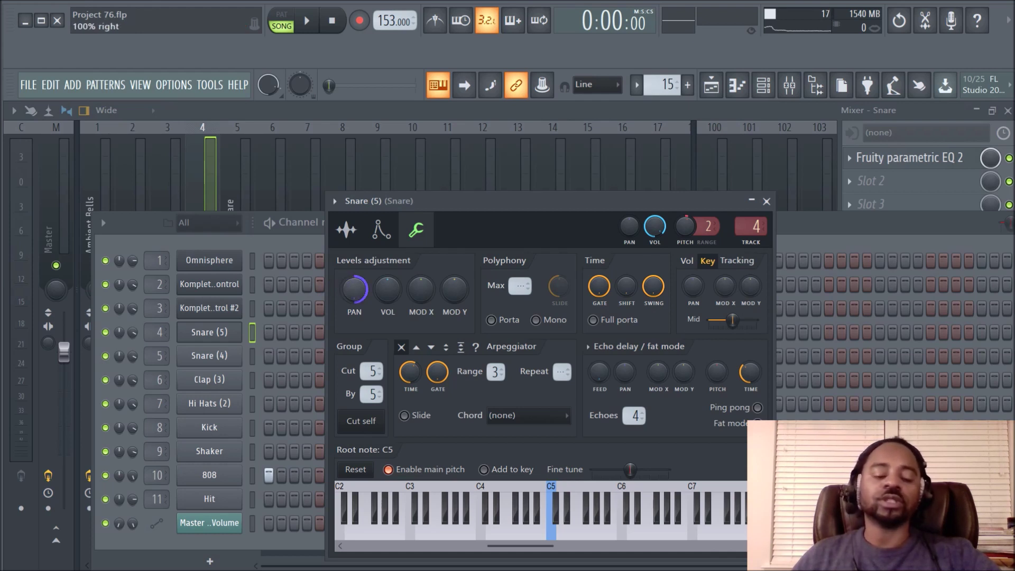
{"action": "left_click_drag", "start_coordinate": [354, 289], "coordinate": [354, 290]}
{"action": "right_click", "coordinate": [350, 288]}
{"action": "left_click", "coordinate": [356, 294]}
Audition Snare (5) with its panning offset at values such as 54% and 8% right, and reset the offset to centre
{"action": "left_click_drag", "start_coordinate": [354, 295], "coordinate": [354, 291]}
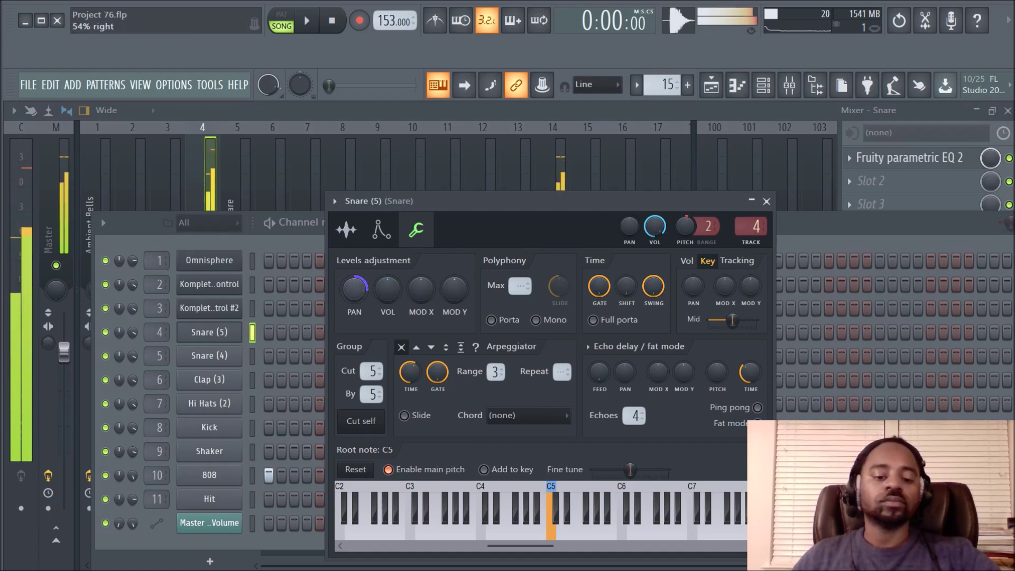
{"action": "left_click_drag", "start_coordinate": [354, 290], "coordinate": [354, 296]}
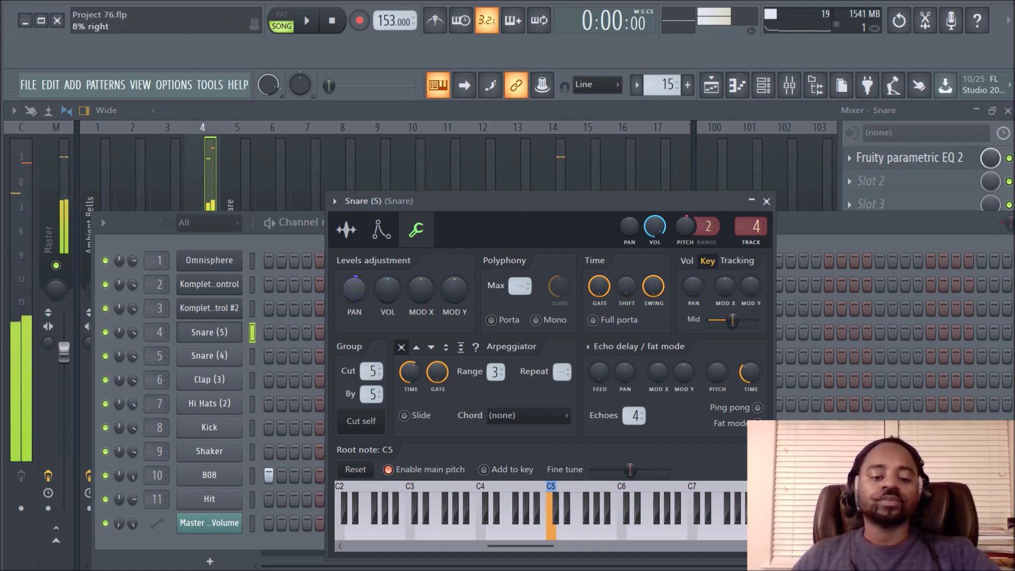
{"action": "right_click", "coordinate": [353, 290]}
{"action": "left_click", "coordinate": [364, 296]}
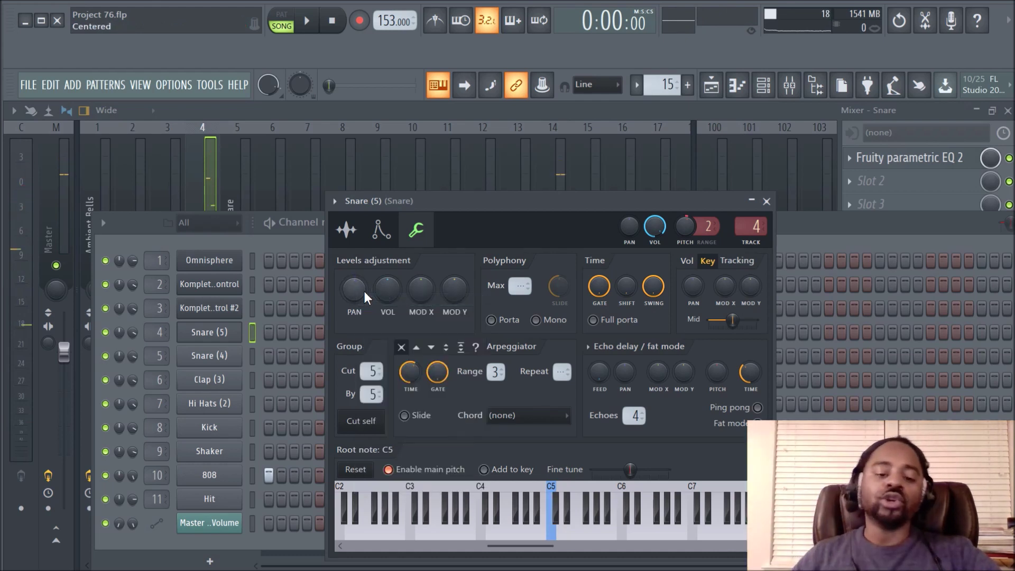
{"action": "mouse_move", "coordinate": [364, 284]}
{"action": "left_mouse_down"}
{"action": "mouse_move", "coordinate": [364, 262]}
{"action": "mouse_move", "coordinate": [363, 284]}
{"action": "left_mouse_up"}
{"action": "right_click", "coordinate": [363, 285]}
{"action": "left_click", "coordinate": [378, 292]}
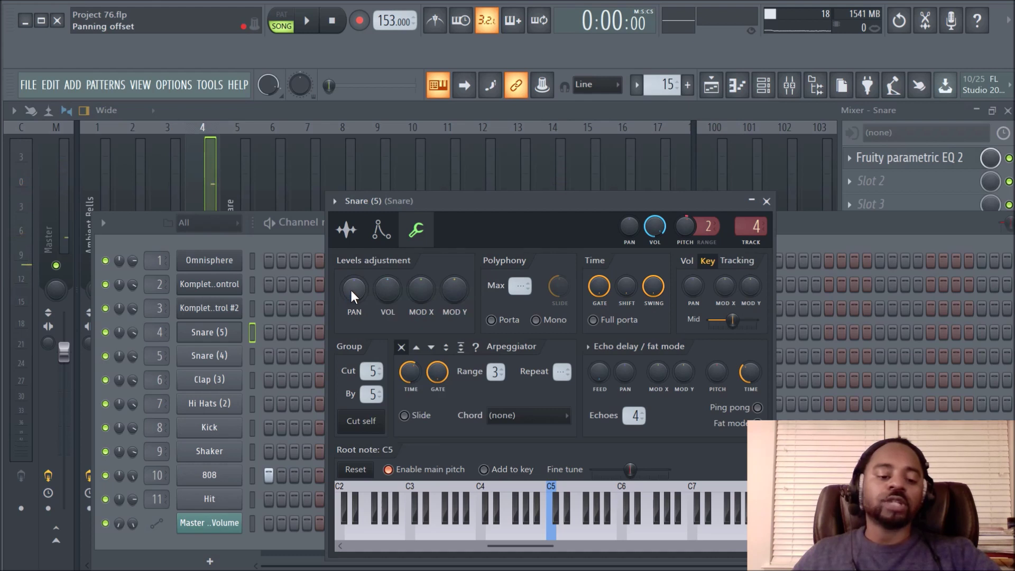
Offset the Snare (5) channel's panning to the left and view the panning of the Snare mixer track
{"action": "left_click_drag", "start_coordinate": [352, 290], "coordinate": [335, 293]}
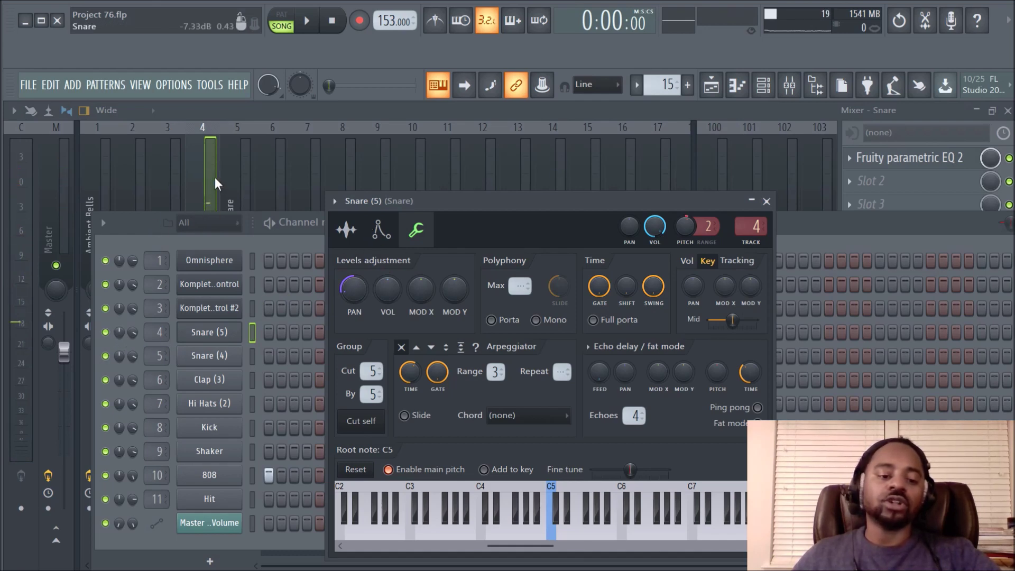
{"action": "left_click", "coordinate": [199, 174]}
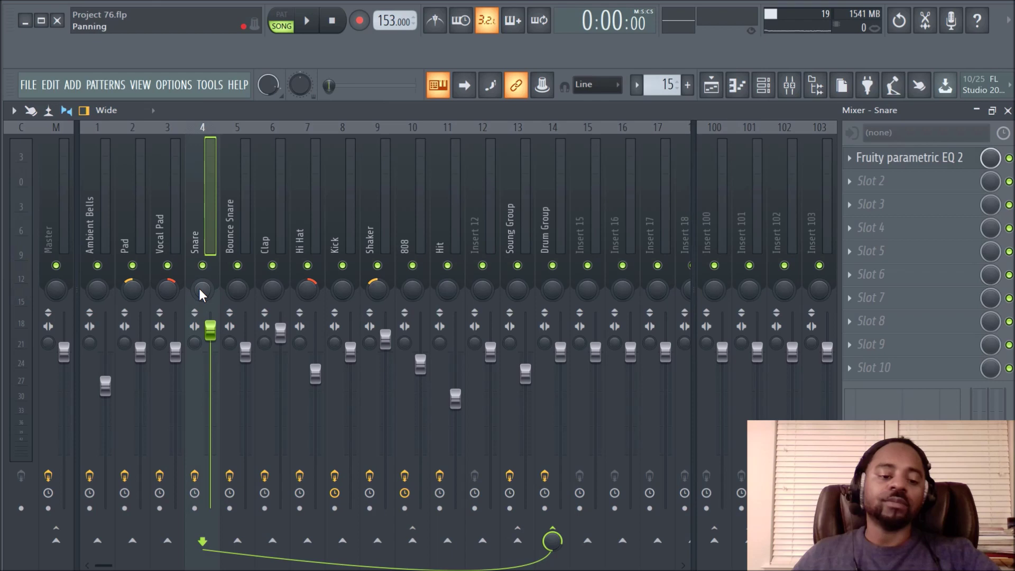
Bring back the Snare (5) channel's miscellaneous settings, vary its panning offset, and reset the offset to centre
{"action": "left_click", "coordinate": [763, 85]}
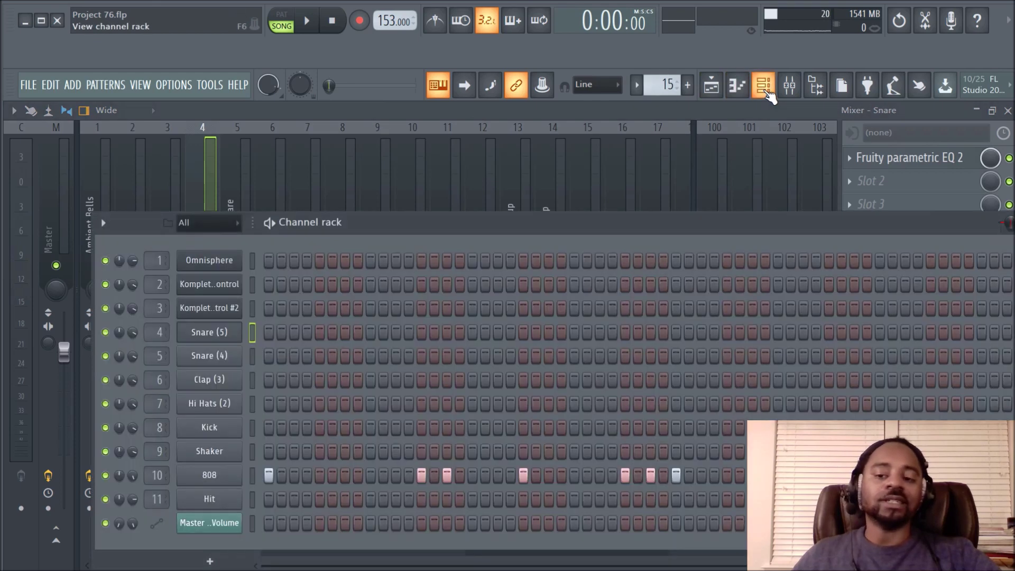
{"action": "left_click", "coordinate": [223, 334]}
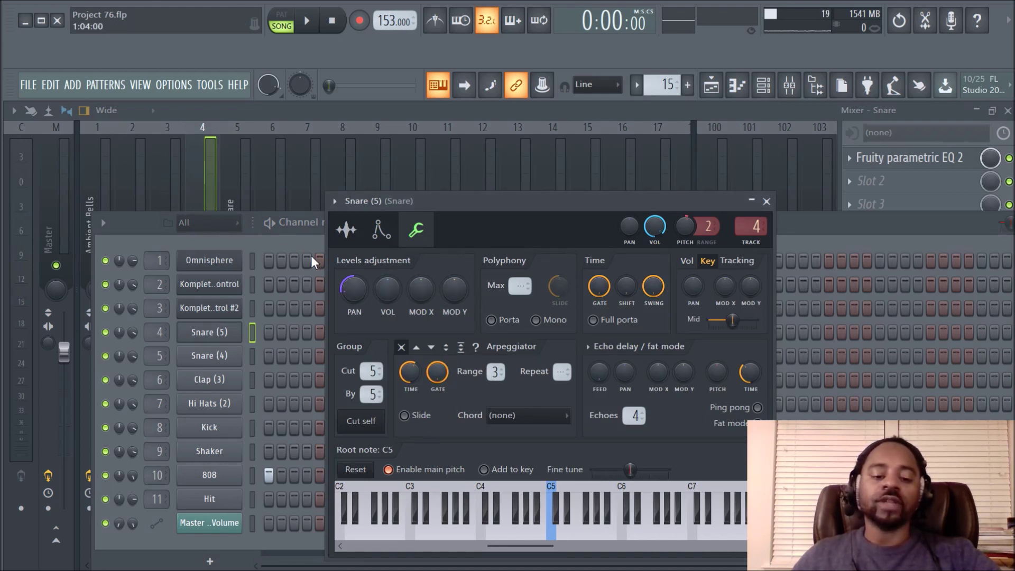
{"action": "right_click", "coordinate": [360, 291]}
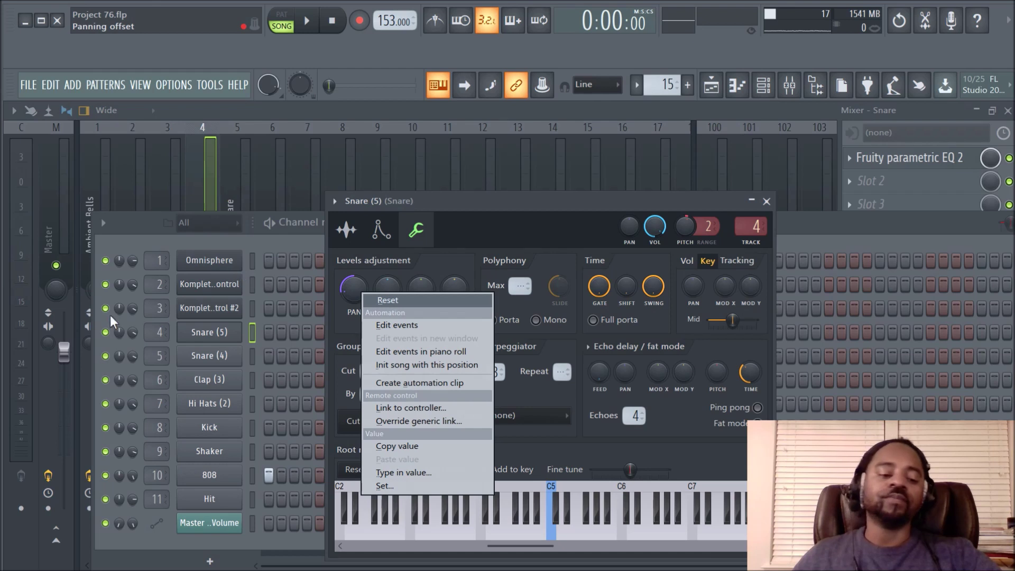
{"action": "left_click", "coordinate": [487, 200]}
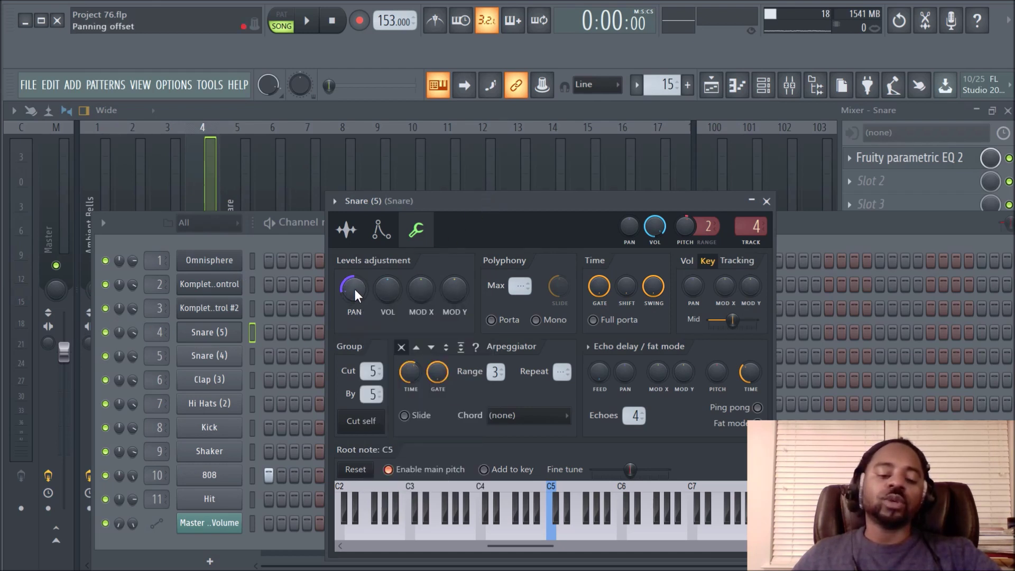
{"action": "mouse_move", "coordinate": [354, 289]}
{"action": "left_mouse_down"}
{"action": "mouse_move", "coordinate": [355, 264]}
{"action": "mouse_move", "coordinate": [354, 290]}
{"action": "left_mouse_up"}
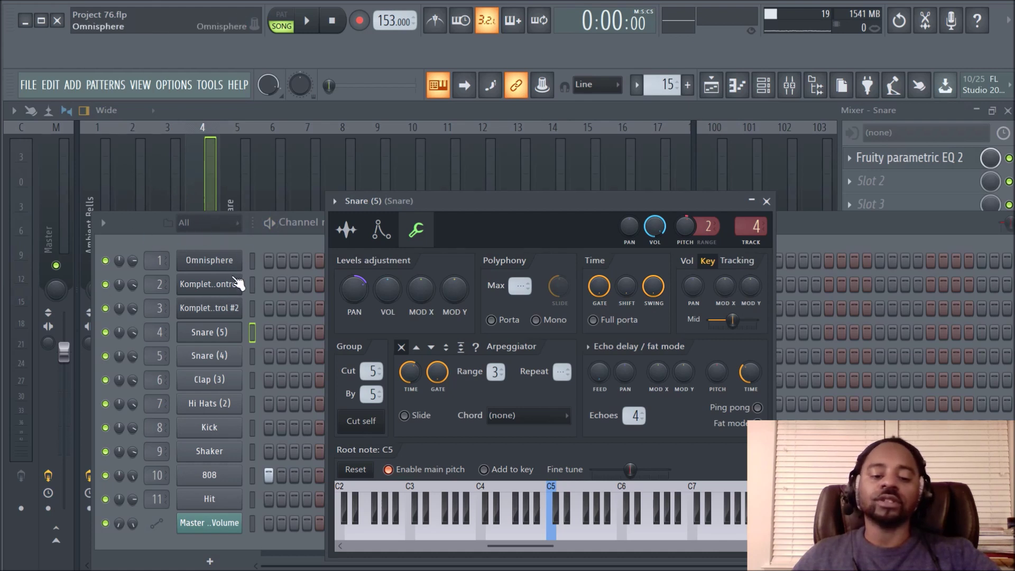
{"action": "right_click", "coordinate": [351, 293]}
{"action": "left_click", "coordinate": [372, 299]}
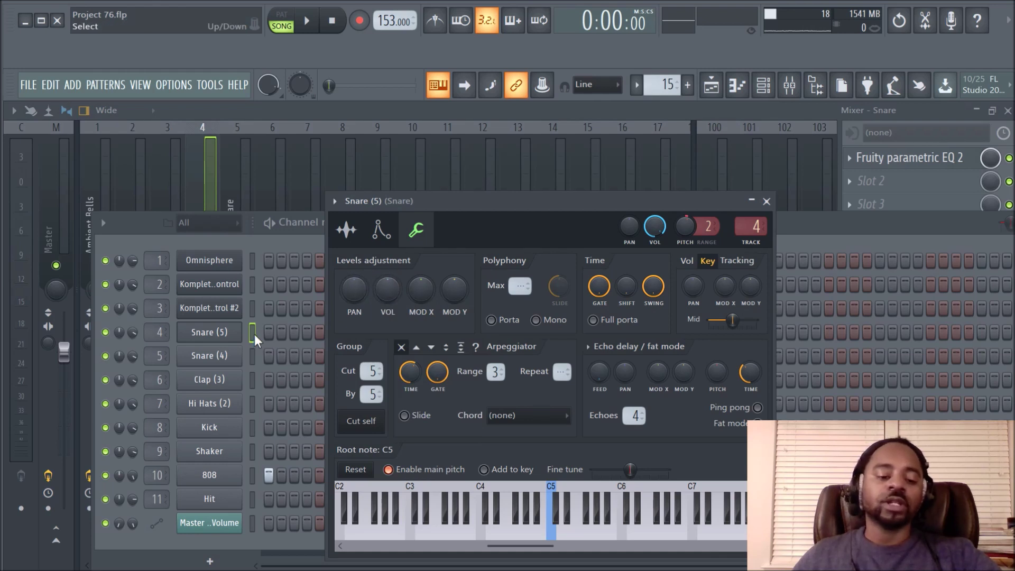
Audition the Snare (5) sample from its waveform and close the channel's settings
{"action": "left_click", "coordinate": [346, 229]}
{"action": "left_click", "coordinate": [474, 509]}
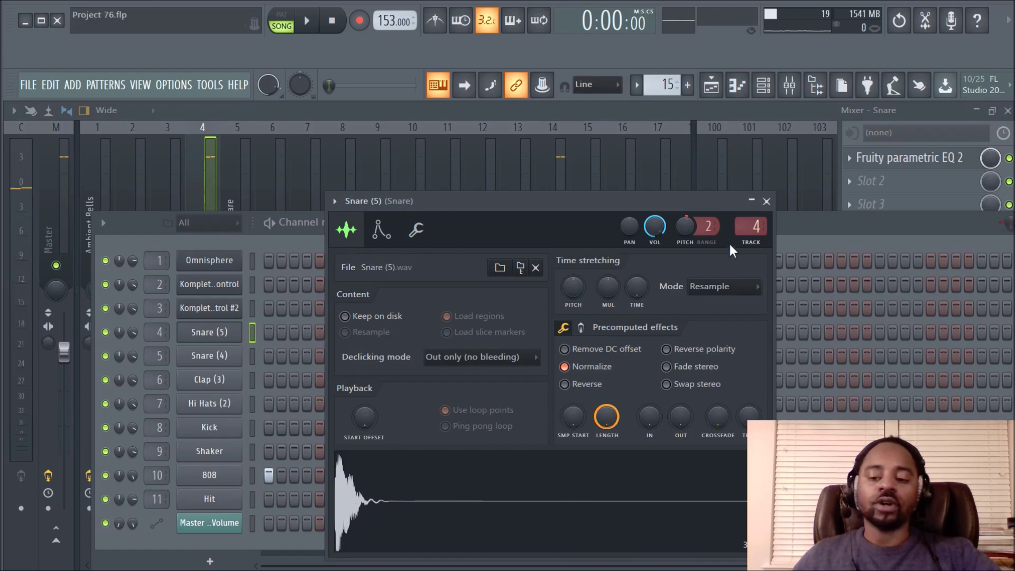
{"action": "left_click", "coordinate": [766, 201]}
Open the Shaker channel's sample settings and audition its waveform
{"action": "left_click", "coordinate": [252, 451]}
{"action": "left_click", "coordinate": [216, 455]}
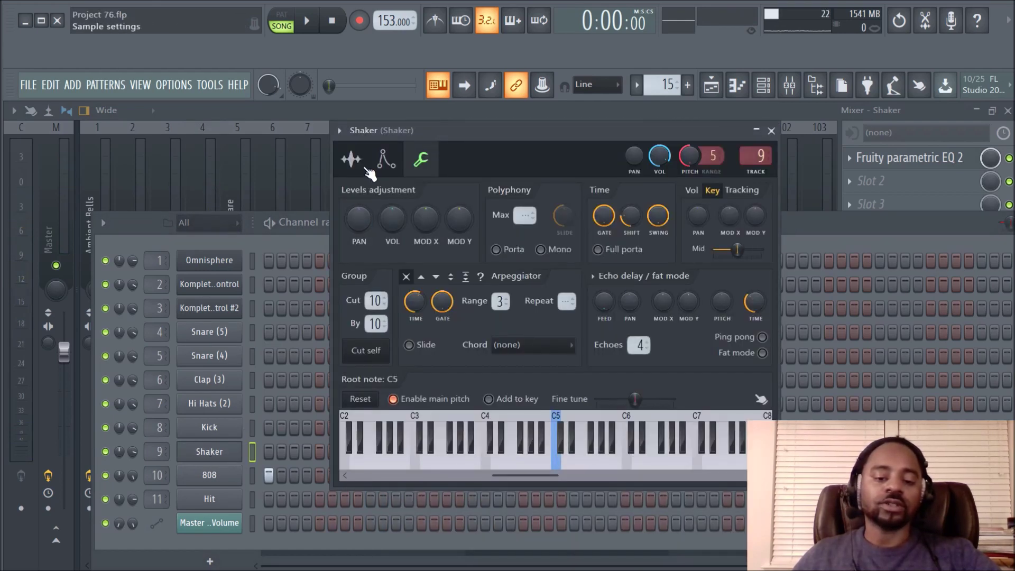
{"action": "left_click", "coordinate": [351, 159]}
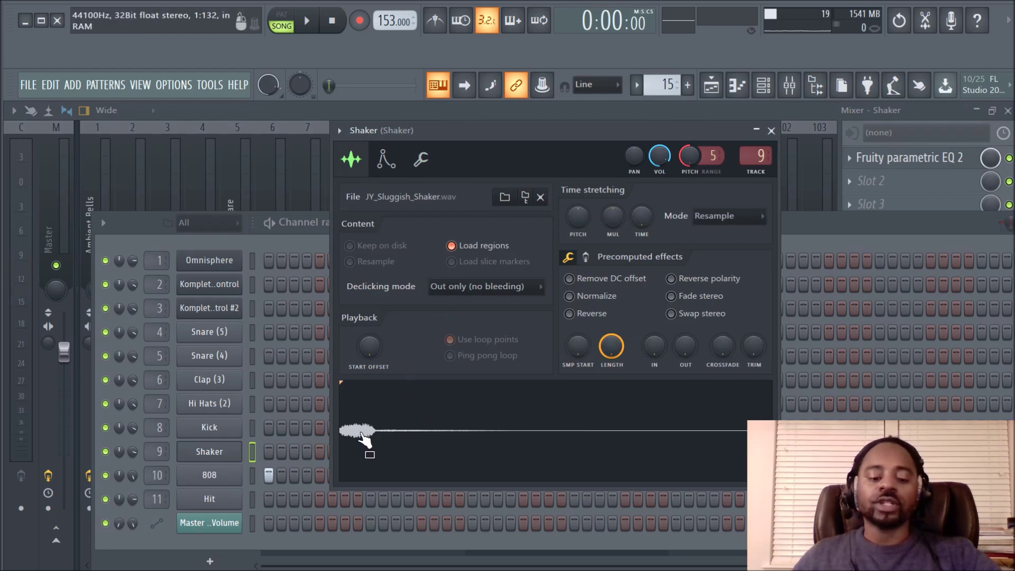
{"action": "left_click", "coordinate": [429, 416]}
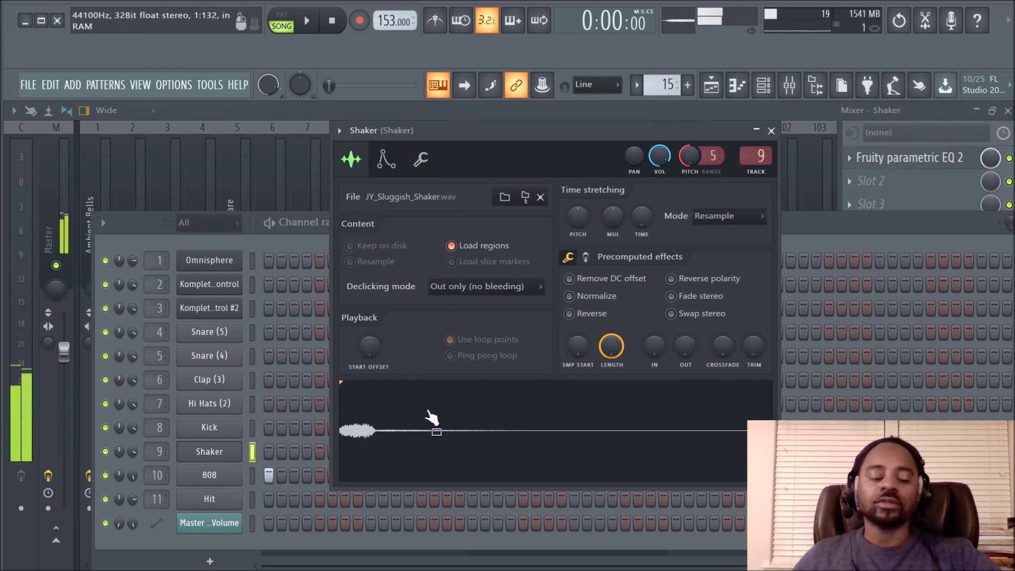
{"action": "left_click", "coordinate": [544, 430]}
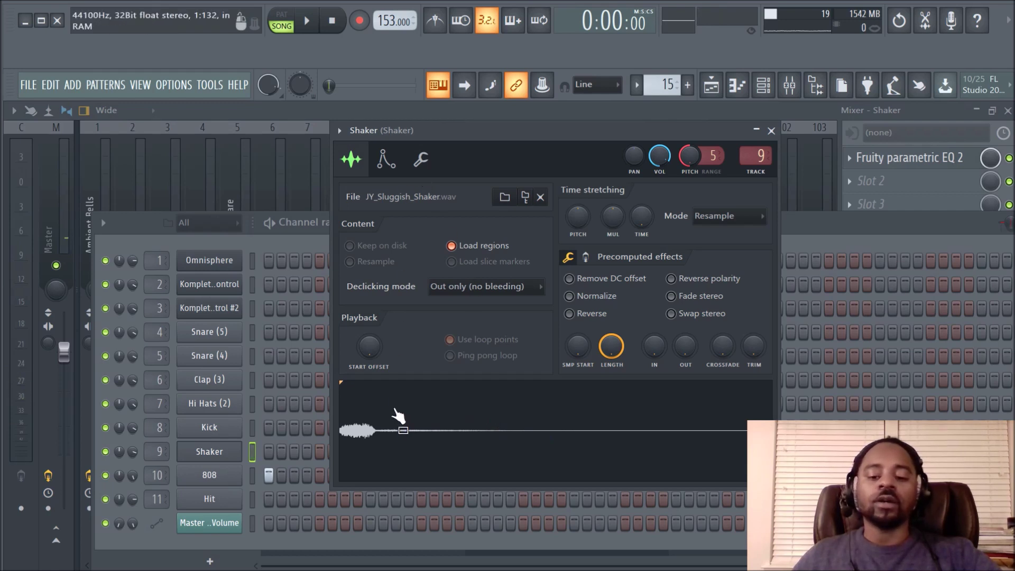
Try Normalize on the Shaker sample, audition it, and switch Normalize back off
{"action": "left_click", "coordinate": [569, 296]}
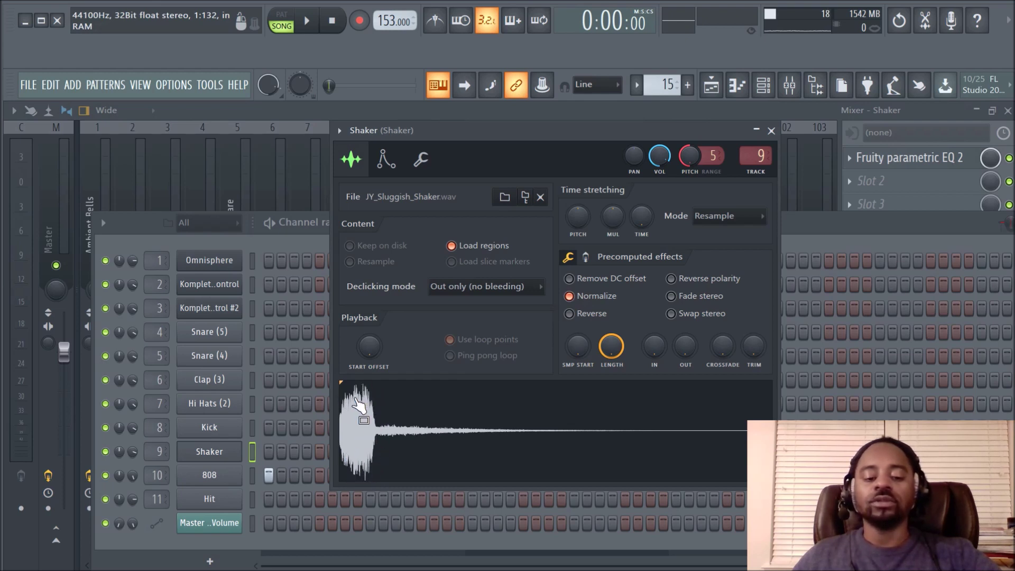
{"action": "left_click", "coordinate": [415, 408]}
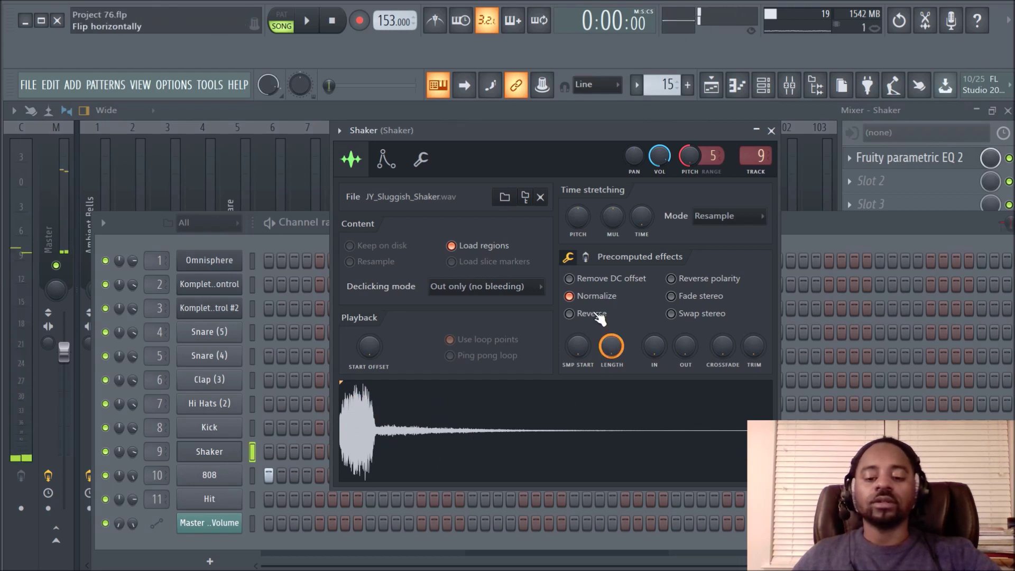
{"action": "left_click", "coordinate": [570, 296]}
Try the Shaker channel's volume multiplier at 110% and 132%, and reset it to its default
{"action": "left_click", "coordinate": [418, 164]}
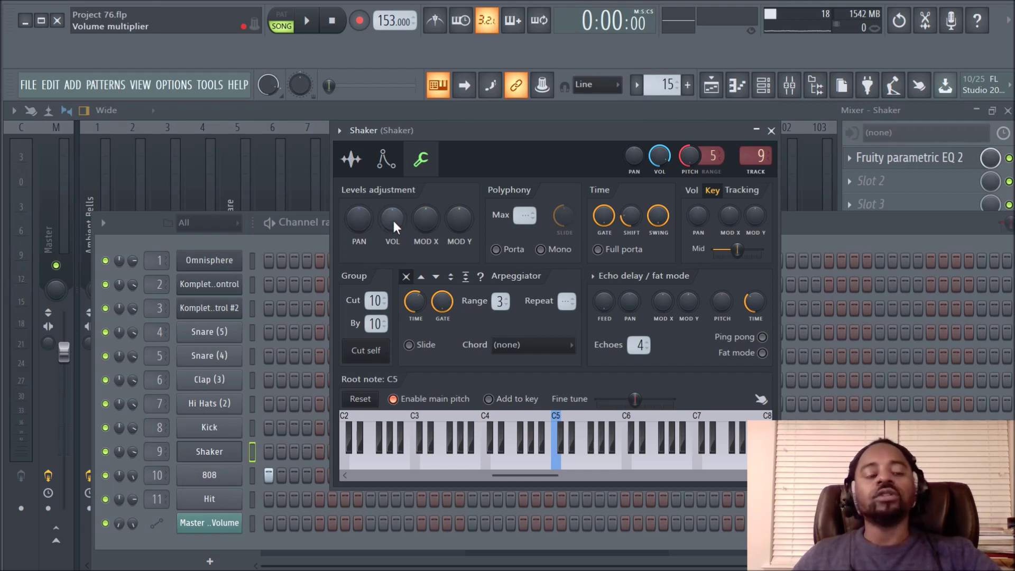
{"action": "left_click_drag", "start_coordinate": [392, 218], "coordinate": [393, 215]}
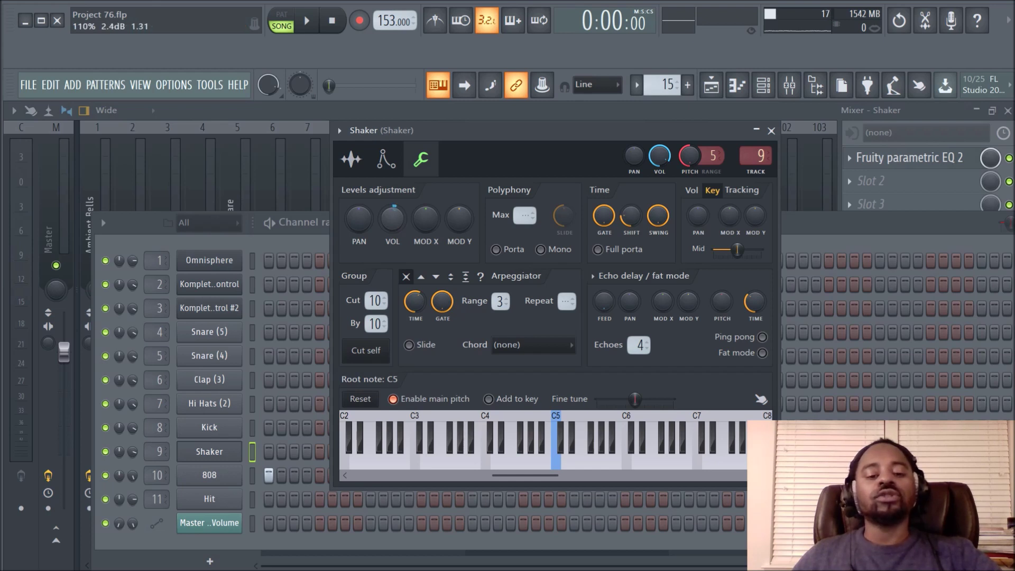
{"action": "left_click_drag", "start_coordinate": [399, 225], "coordinate": [400, 219]}
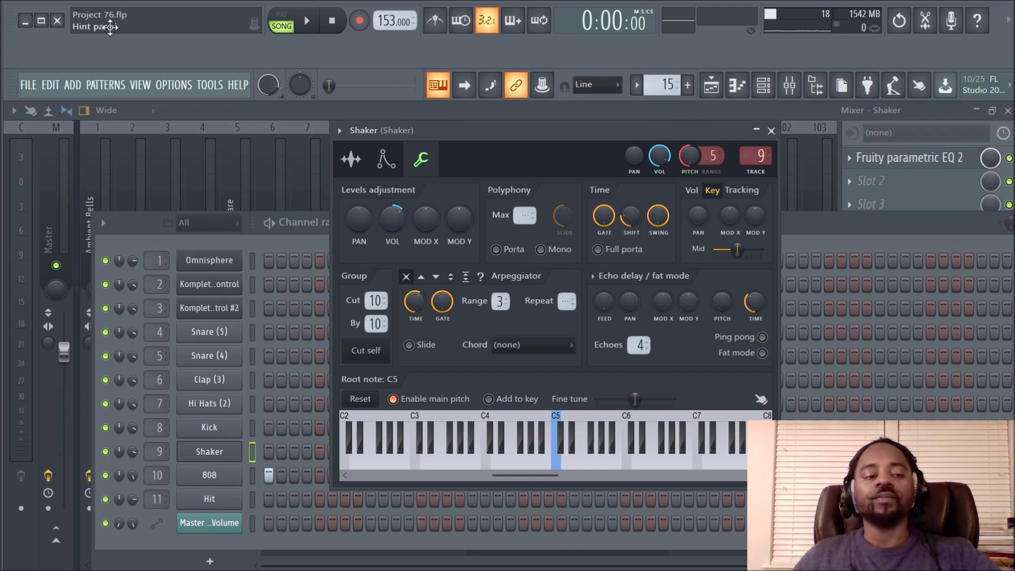
{"action": "left_click", "coordinate": [393, 218]}
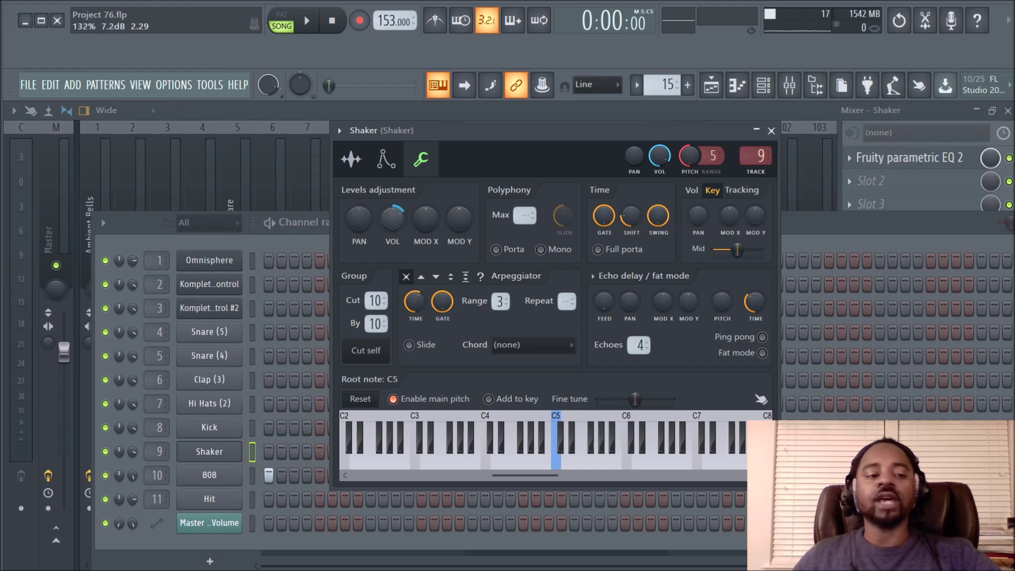
{"action": "right_click", "coordinate": [395, 224]}
{"action": "left_click", "coordinate": [408, 221]}
View the Shaker's sample settings, raise its volume multiplier to 140%, and audition the sound
{"action": "left_click", "coordinate": [351, 158]}
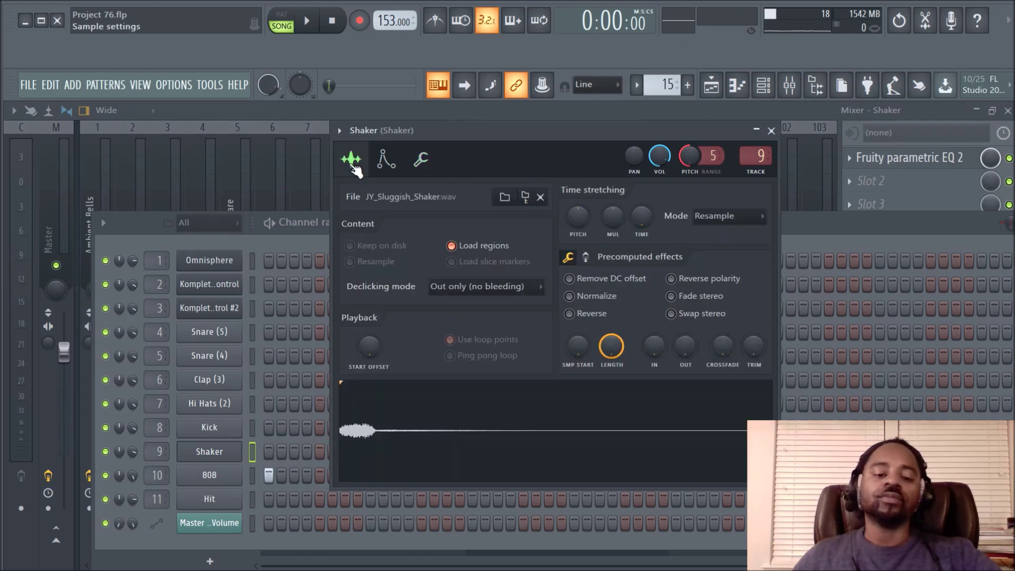
{"action": "left_click", "coordinate": [421, 160]}
{"action": "left_click_drag", "start_coordinate": [404, 217], "coordinate": [404, 200]}
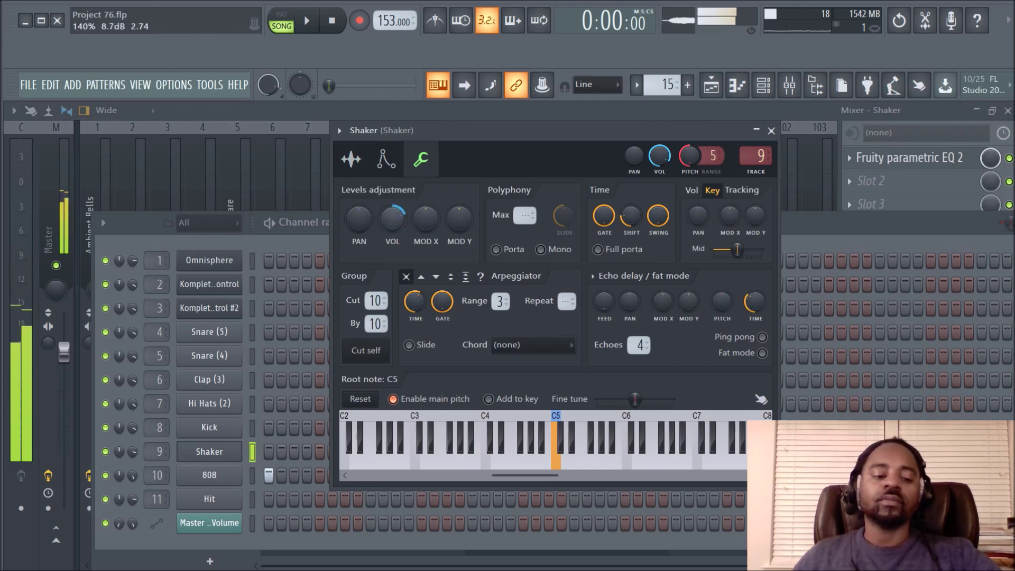
{"action": "right_click", "coordinate": [391, 221]}
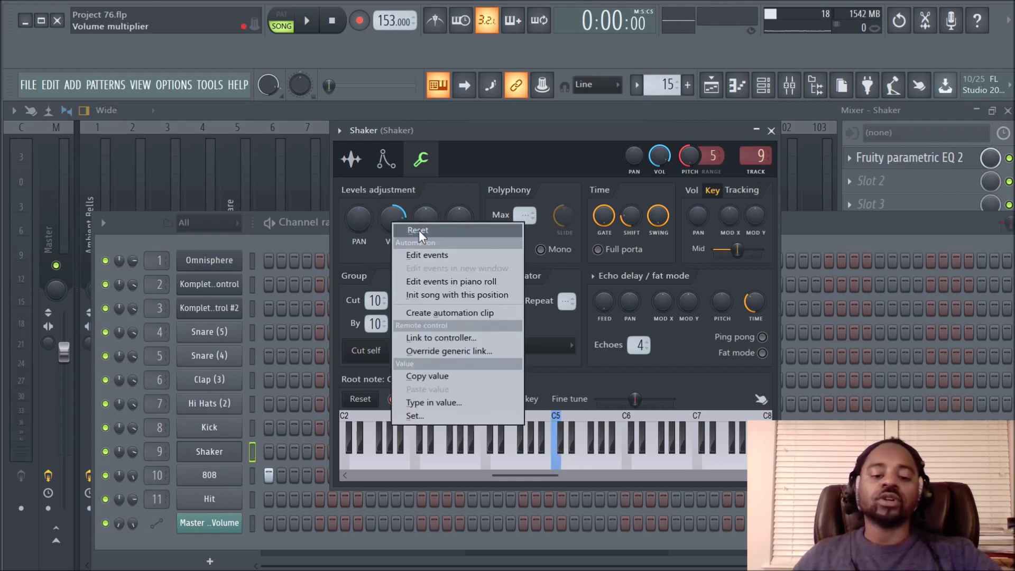
{"action": "left_click", "coordinate": [386, 217]}
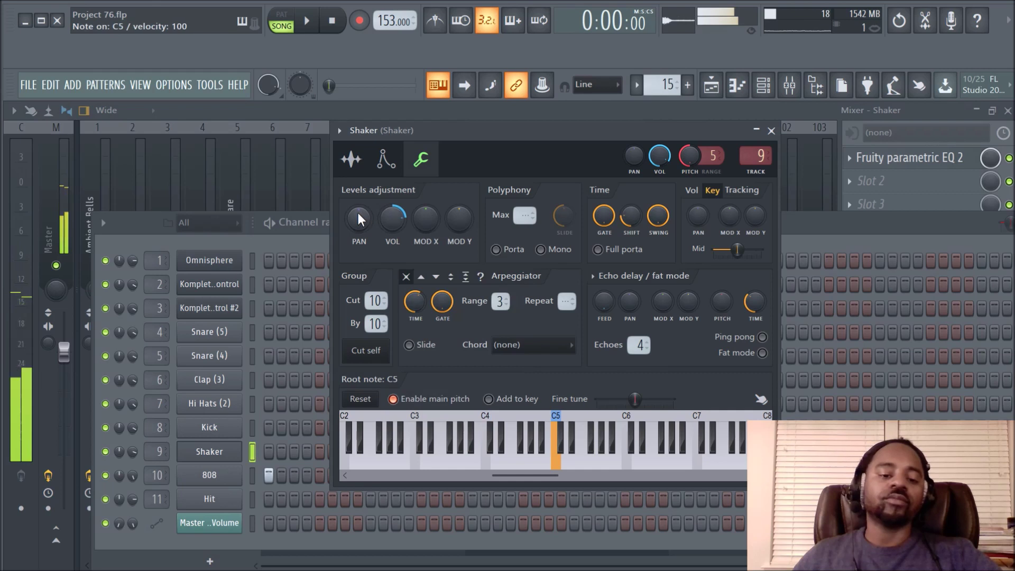
{"action": "left_click_drag", "start_coordinate": [385, 134], "coordinate": [582, 201]}
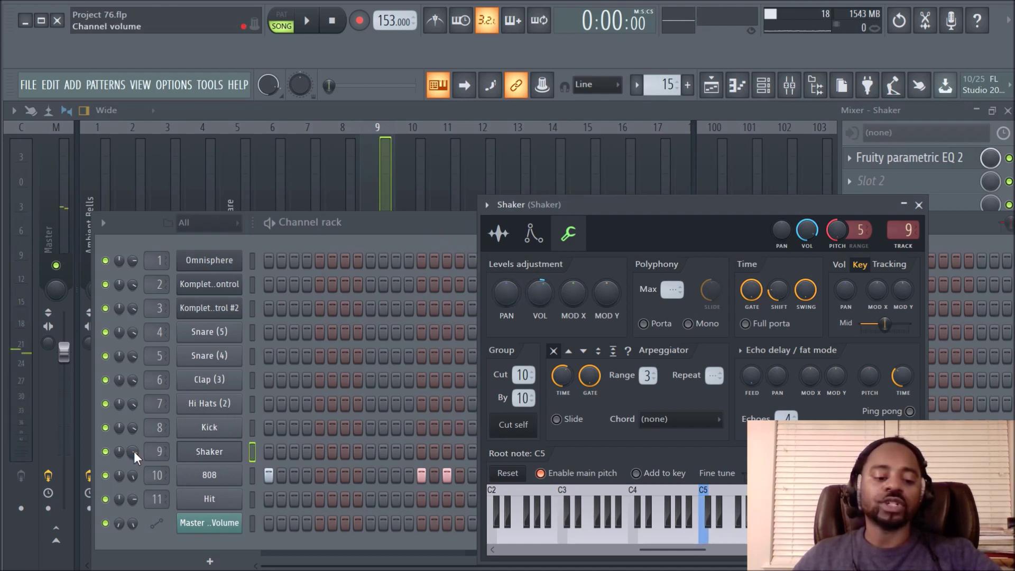
{"action": "left_click_drag", "start_coordinate": [133, 451], "coordinate": [133, 434]}
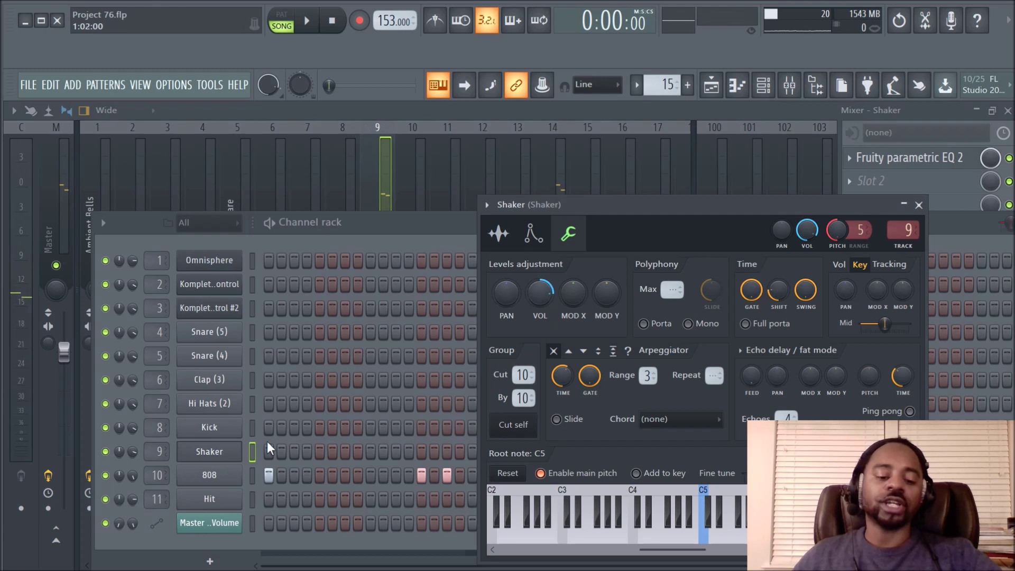
{"action": "key", "text": "z"}
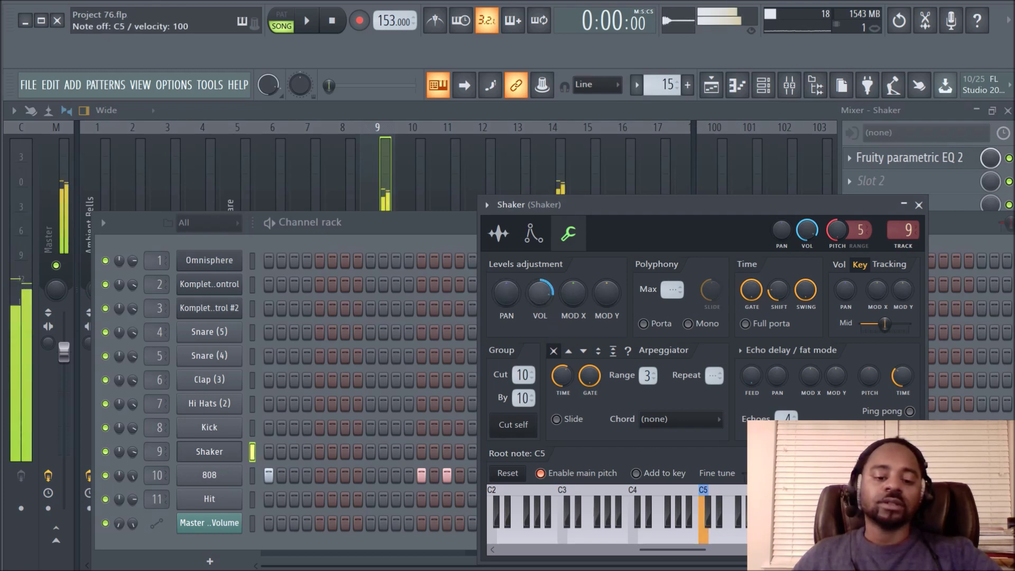
{"action": "key", "text": "z"}
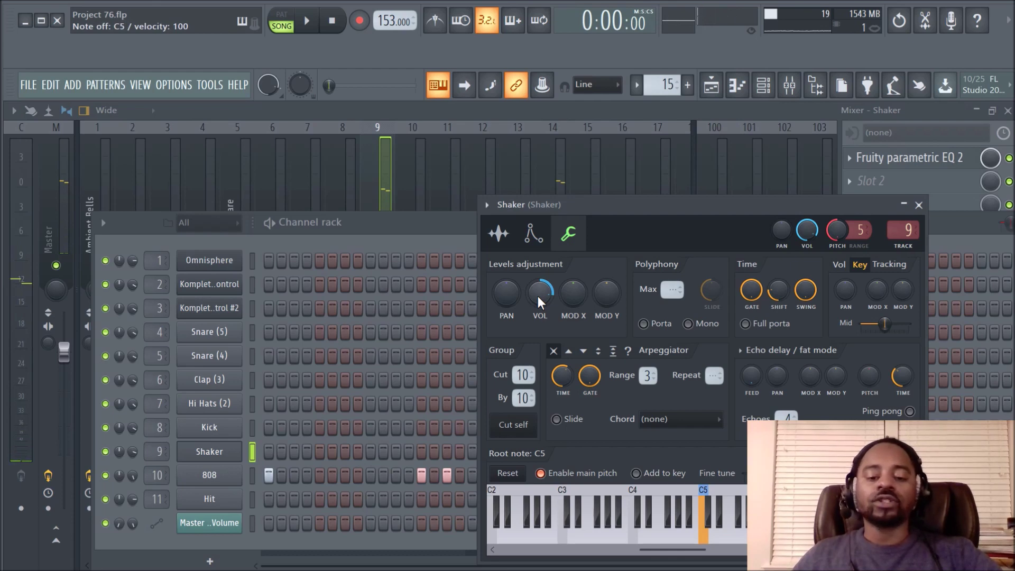
Restore the mixer to a smaller window and arrange it beside the Shaker channel settings
{"action": "left_click", "coordinate": [372, 162]}
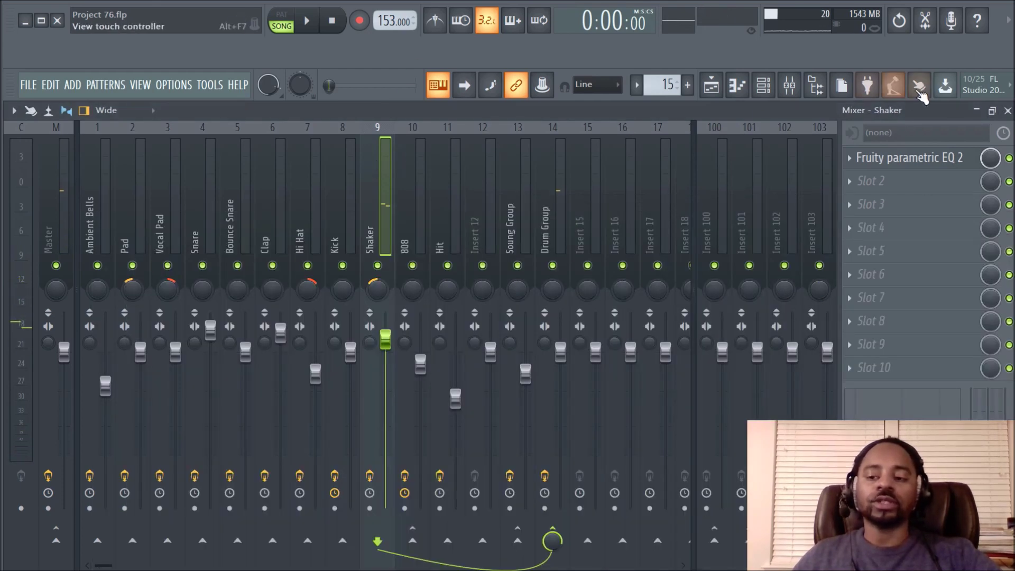
{"action": "left_click", "coordinate": [997, 118]}
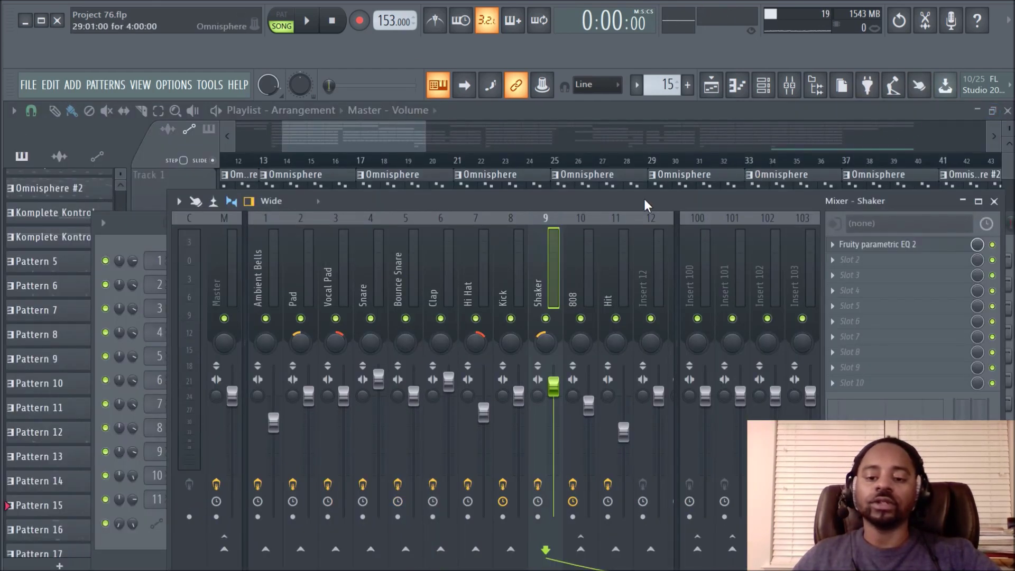
{"action": "left_click_drag", "start_coordinate": [643, 201], "coordinate": [452, 172]}
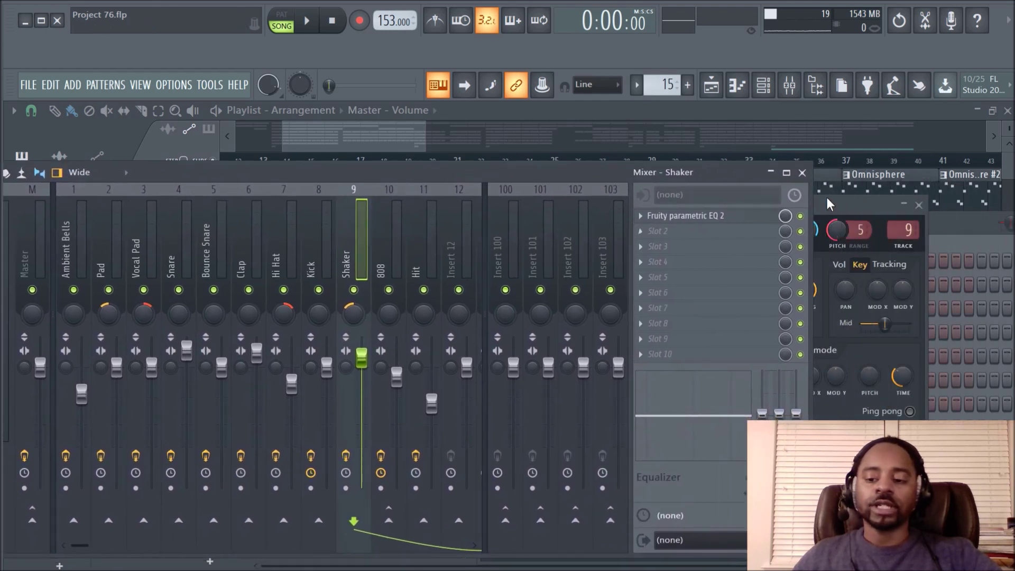
{"action": "left_click", "coordinate": [846, 209]}
{"action": "left_click_drag", "start_coordinate": [845, 209], "coordinate": [934, 208]}
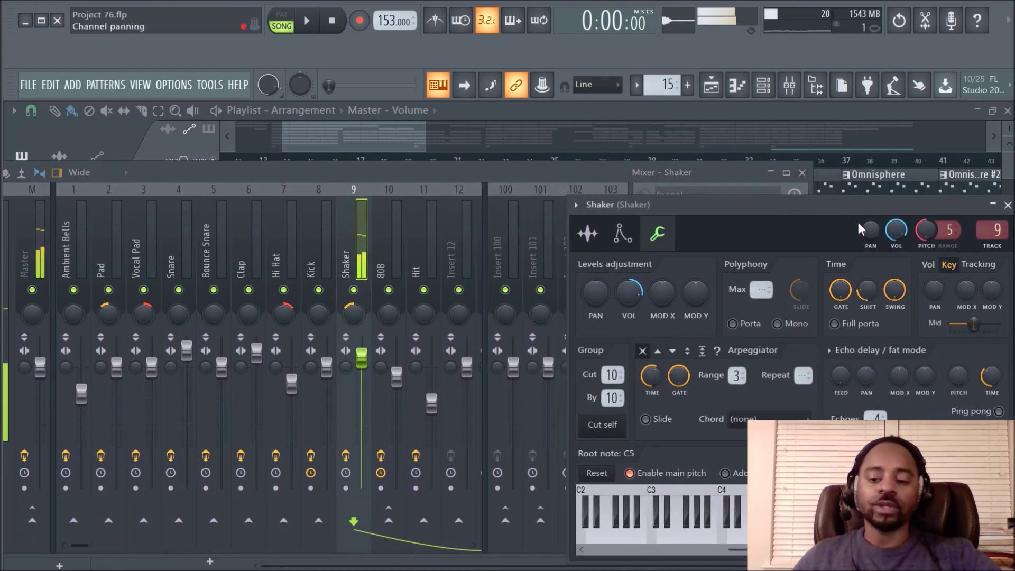
Lower the Shaker's volume multiplier to a slight boost and reset it to its default
{"action": "left_click_drag", "start_coordinate": [629, 292], "coordinate": [629, 297]}
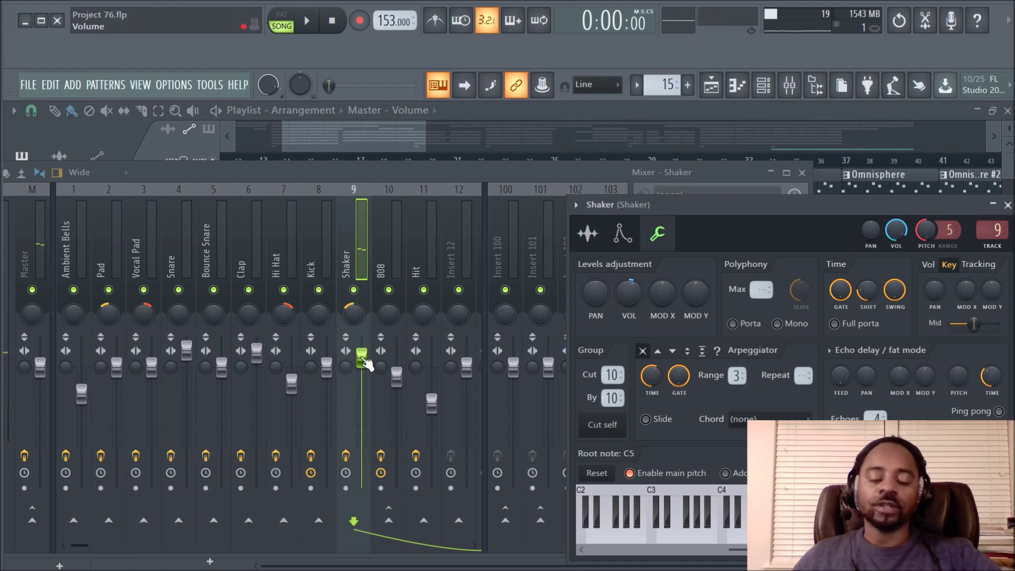
{"action": "right_click", "coordinate": [629, 294]}
{"action": "left_click", "coordinate": [589, 292]}
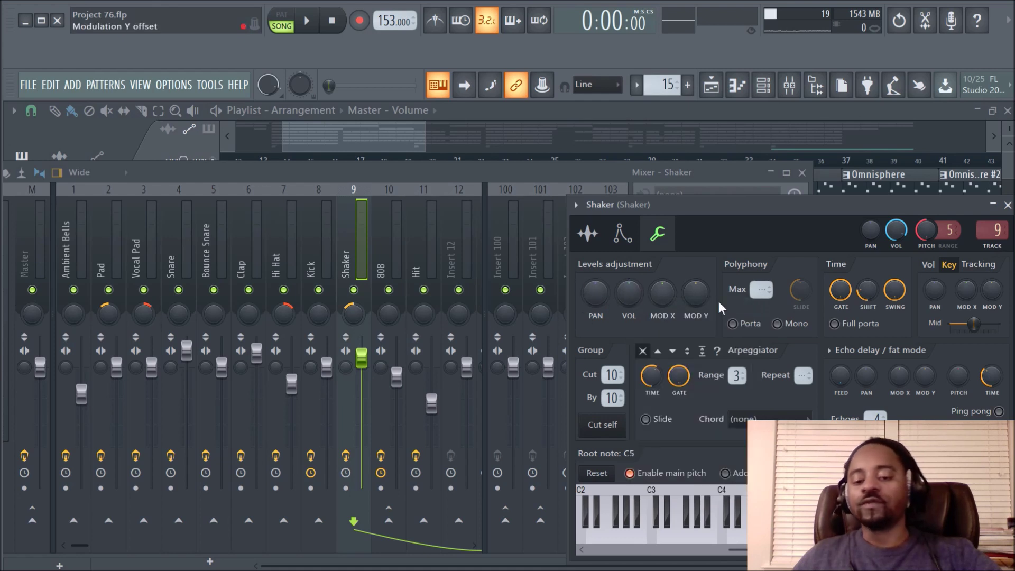
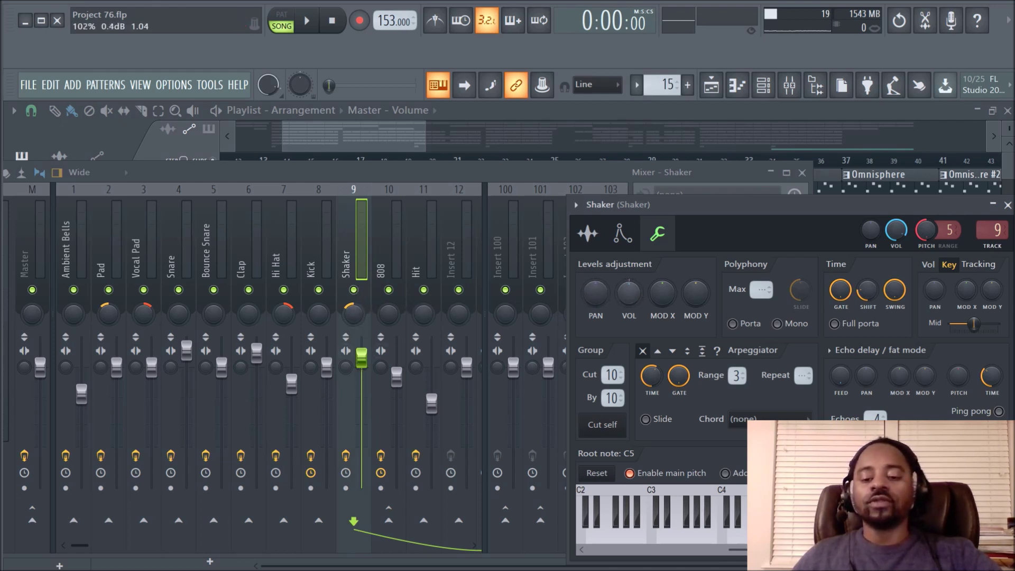
Audition the Shaker with its volume multiplier raised, reposition its settings window, and reset the multiplier
{"action": "key", "text": "z"}
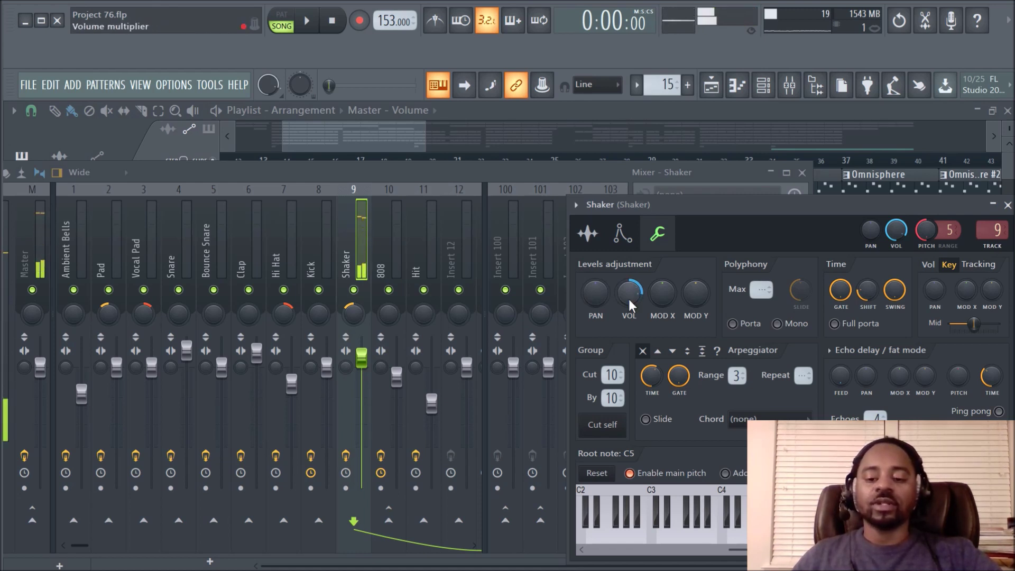
{"action": "left_click_drag", "start_coordinate": [719, 212], "coordinate": [570, 220]}
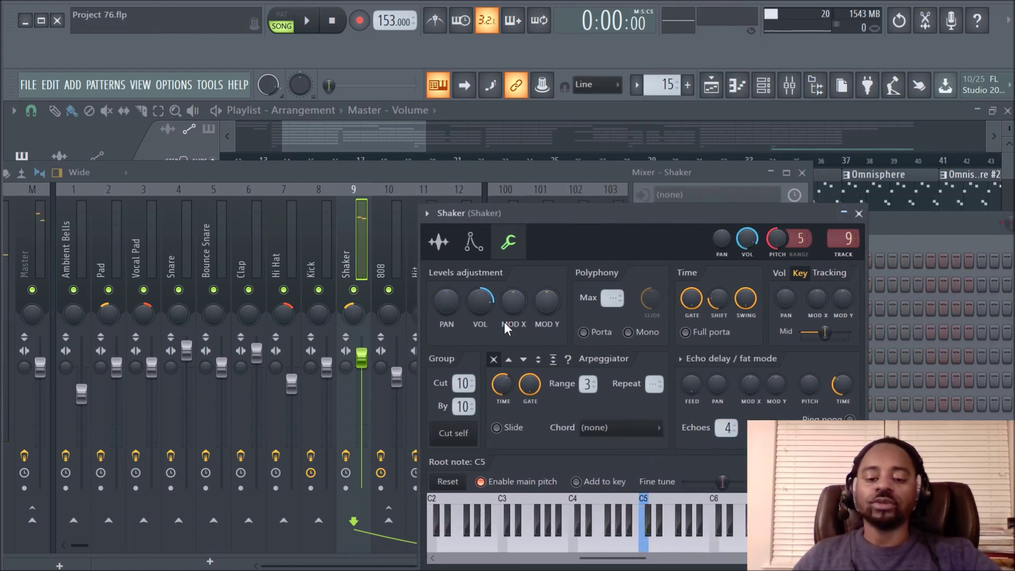
{"action": "right_click", "coordinate": [482, 305]}
{"action": "left_click", "coordinate": [505, 314]}
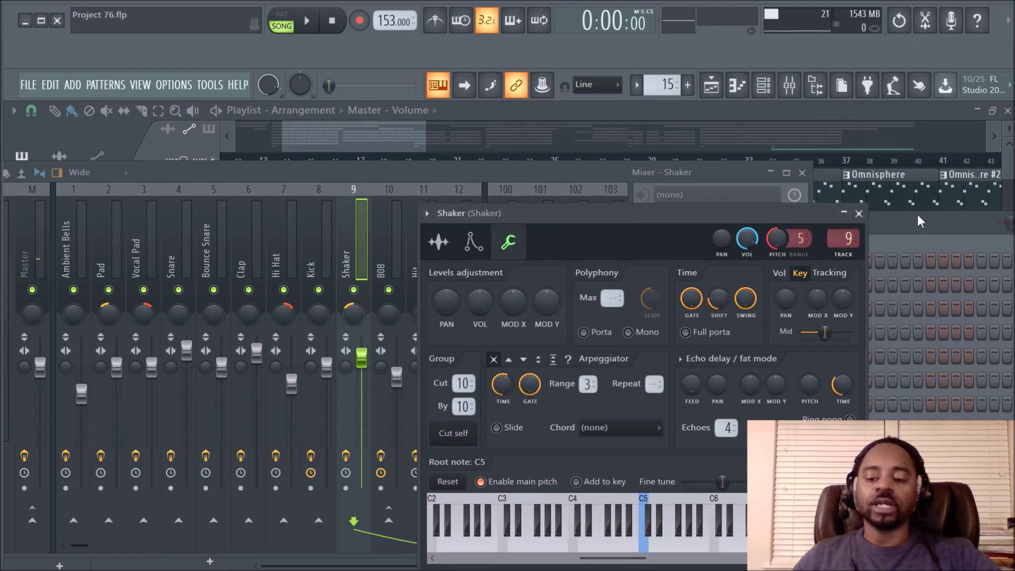
{"action": "left_click", "coordinate": [859, 214]}
{"action": "left_click", "coordinate": [878, 225]}
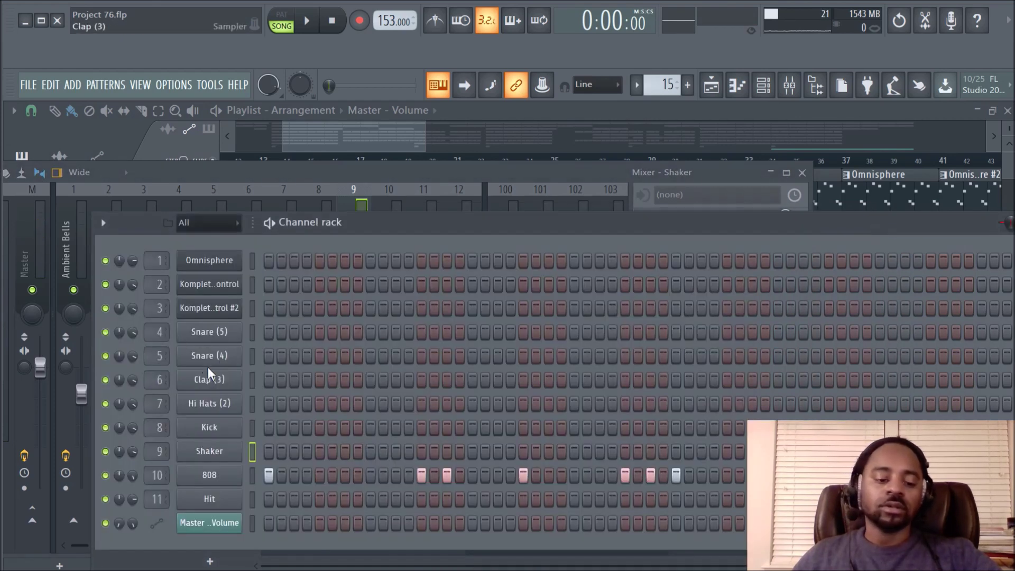
{"action": "left_click", "coordinate": [209, 427]}
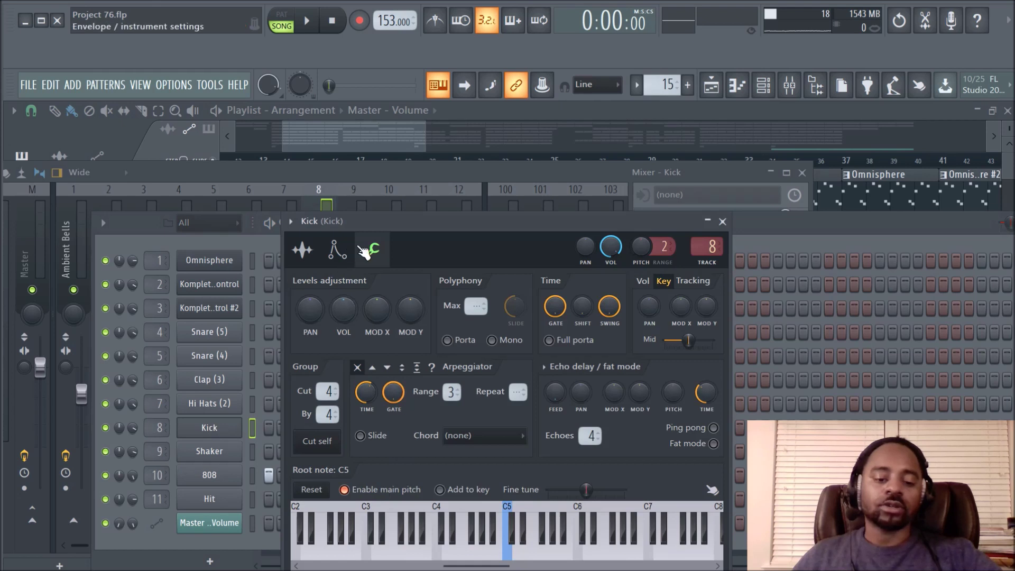
Raise the Kick's volume multiplier, audition the sound, and reduce the multiplier to a slight boost
{"action": "left_click_drag", "start_coordinate": [346, 307], "coordinate": [345, 293]}
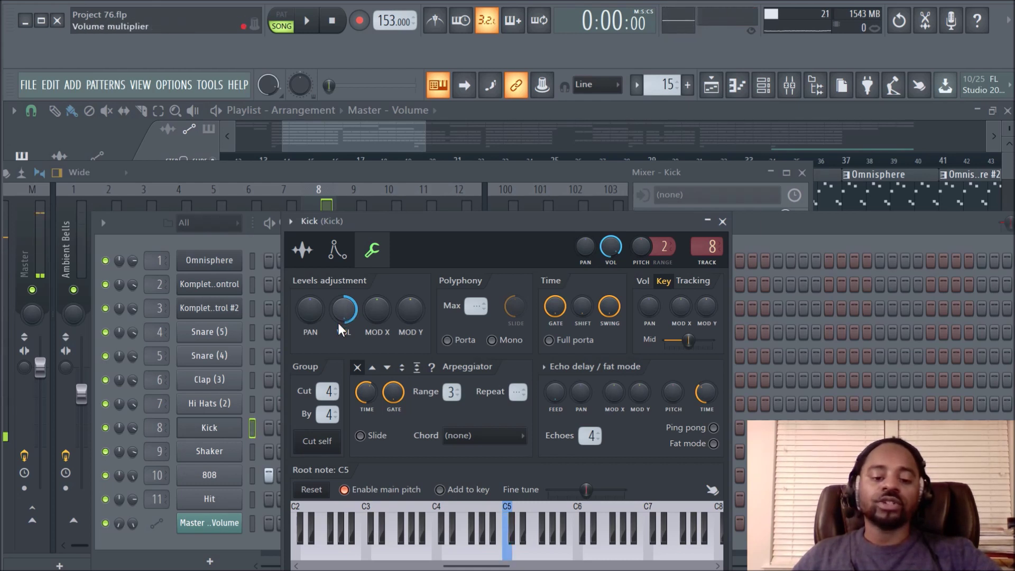
{"action": "left_click_drag", "start_coordinate": [345, 312], "coordinate": [344, 313]}
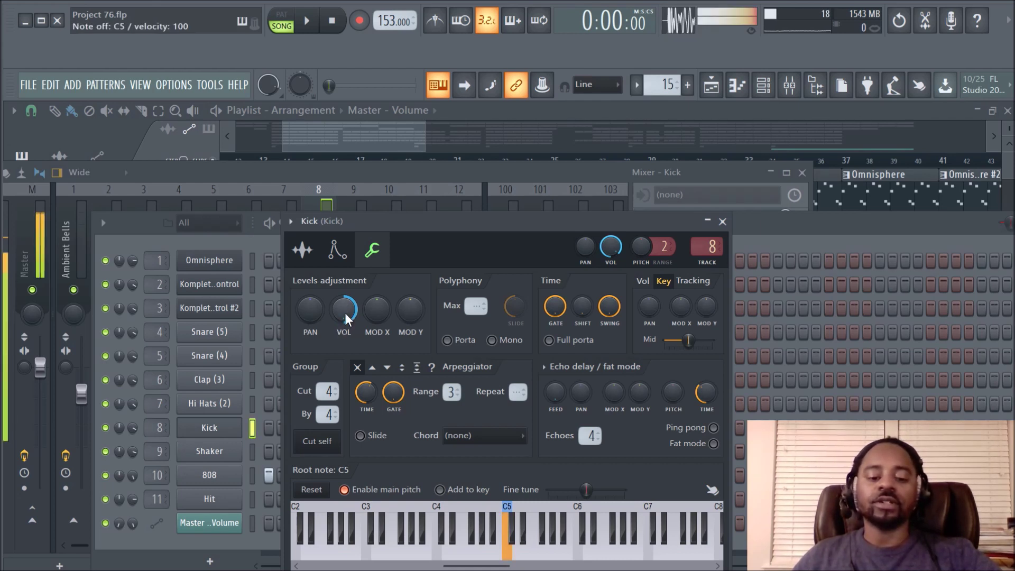
{"action": "key", "text": "z"}
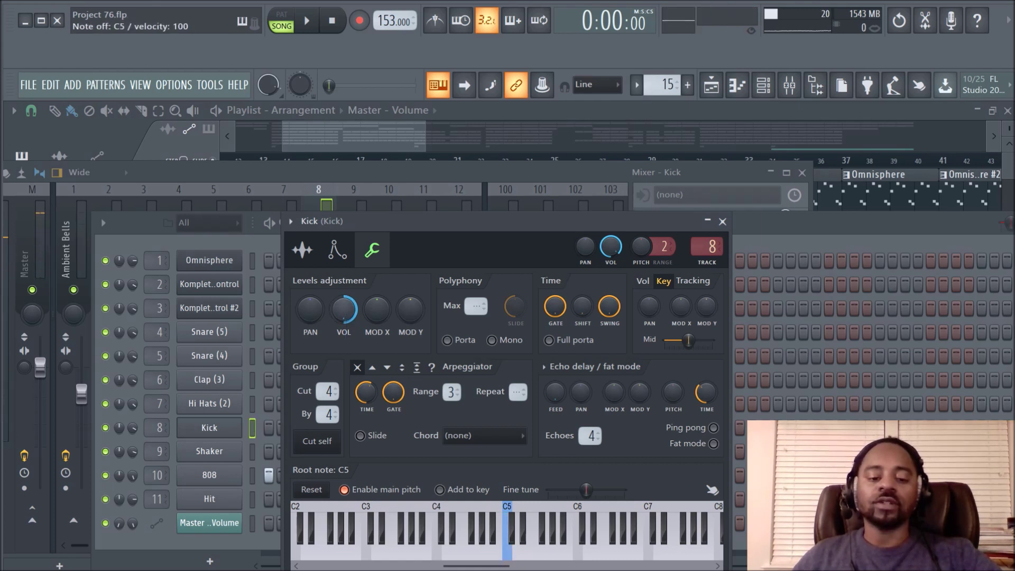
{"action": "key", "text": "z"}
{"action": "left_click_drag", "start_coordinate": [345, 313], "coordinate": [344, 313]}
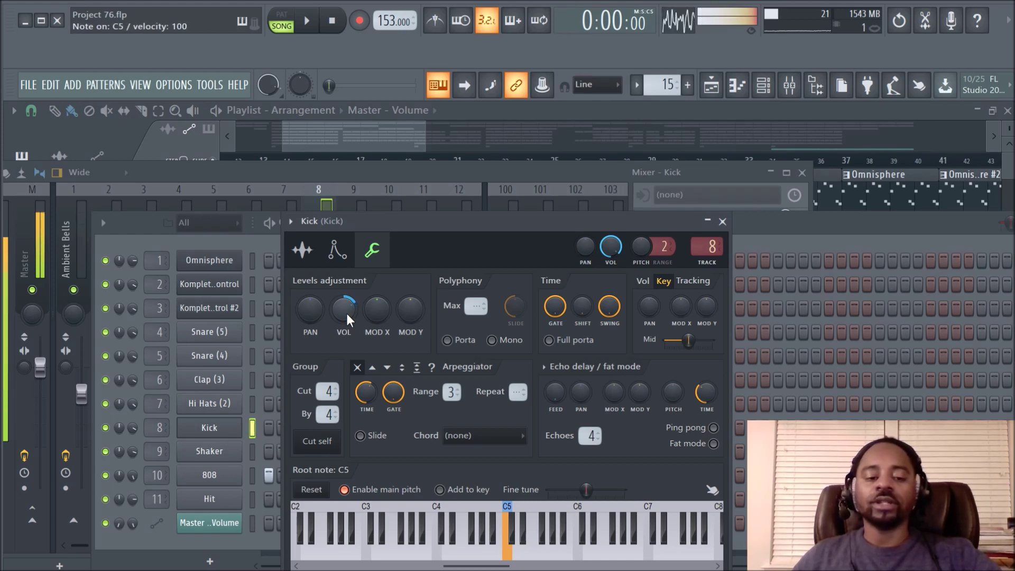
Bring the mixer to the front, audition the Kick, and lower its mixer track fader slightly
{"action": "left_click", "coordinate": [315, 205]}
{"action": "key", "text": "z"}
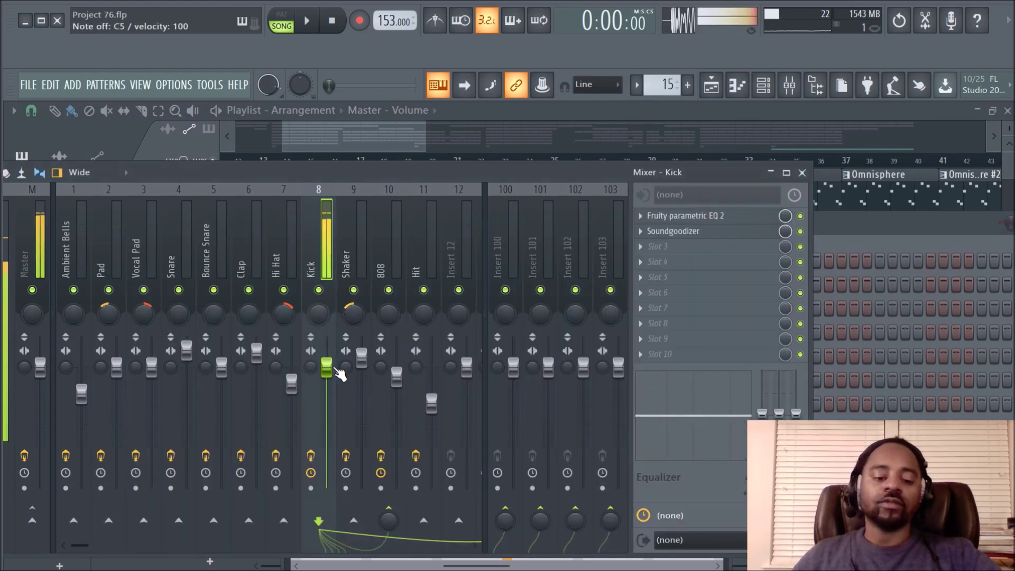
{"action": "key", "text": "z"}
{"action": "left_click_drag", "start_coordinate": [333, 371], "coordinate": [337, 391]}
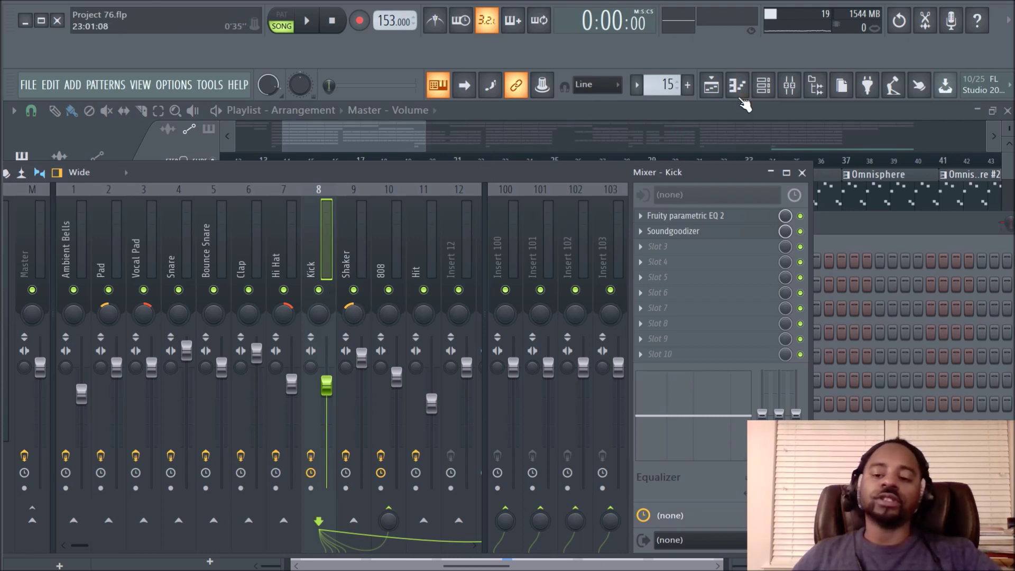
{"action": "left_click", "coordinate": [763, 85]}
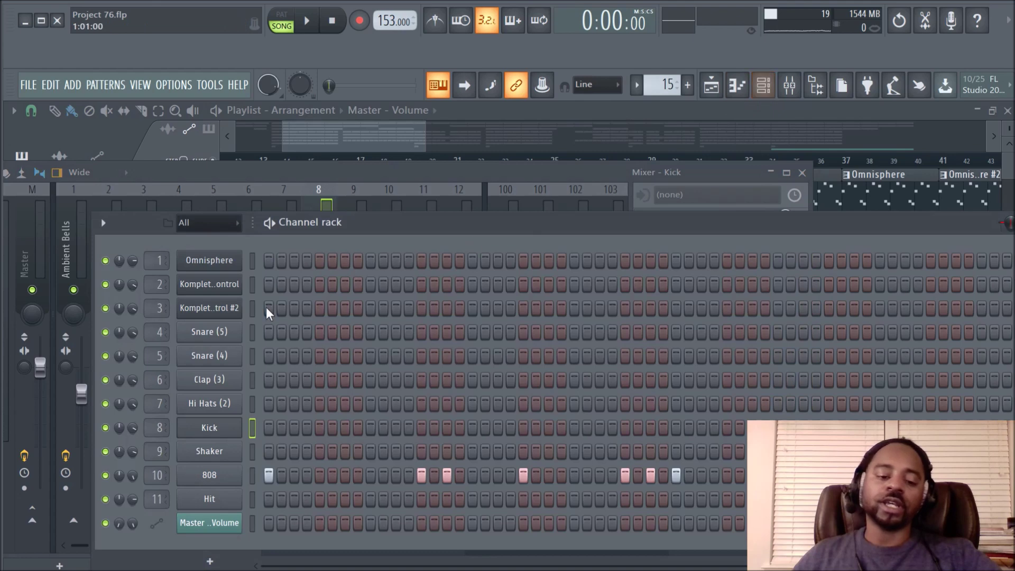
{"action": "left_click", "coordinate": [212, 429]}
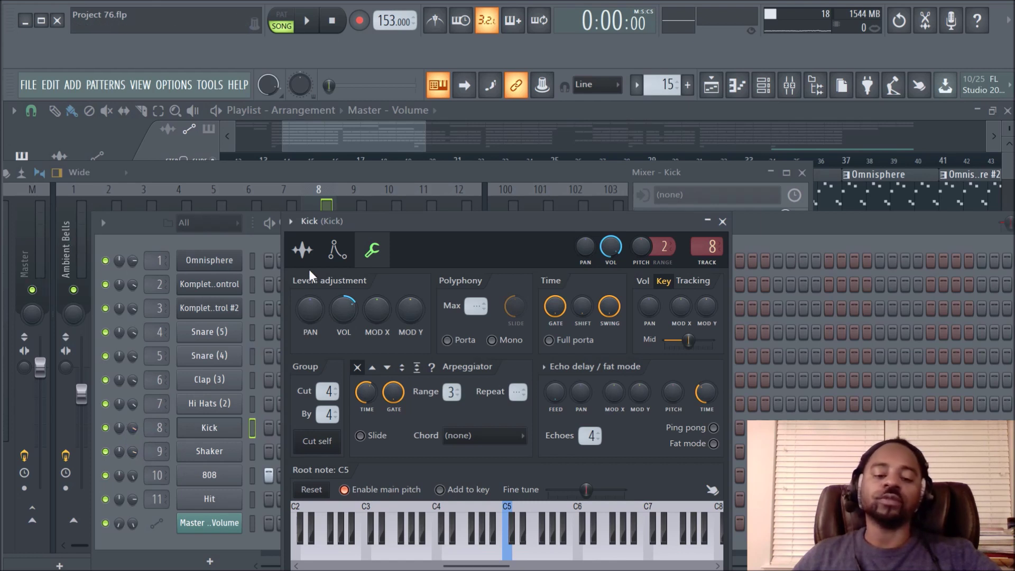
{"action": "left_click", "coordinate": [347, 306]}
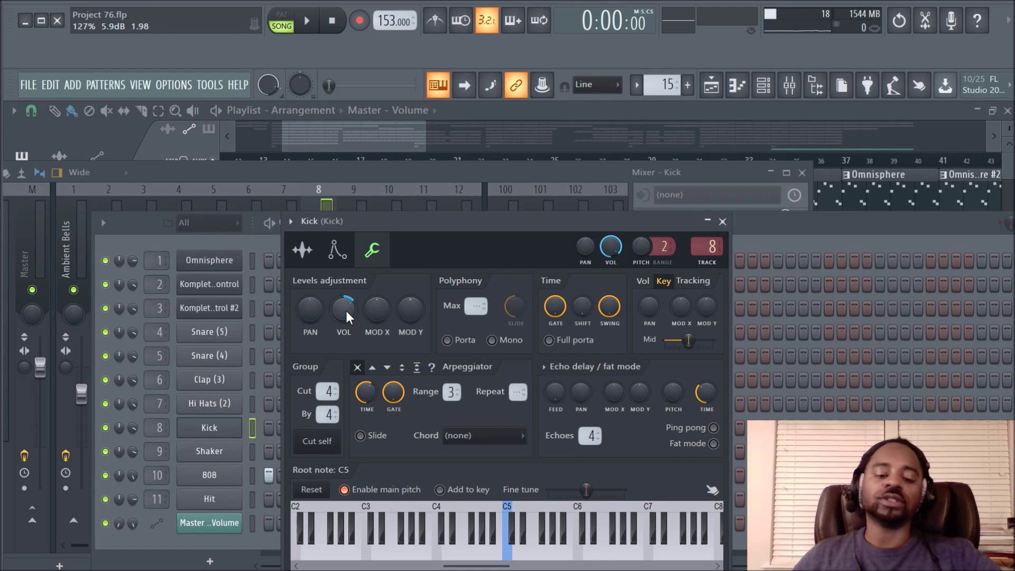
{"action": "right_click", "coordinate": [346, 310]}
{"action": "left_click", "coordinate": [360, 316]}
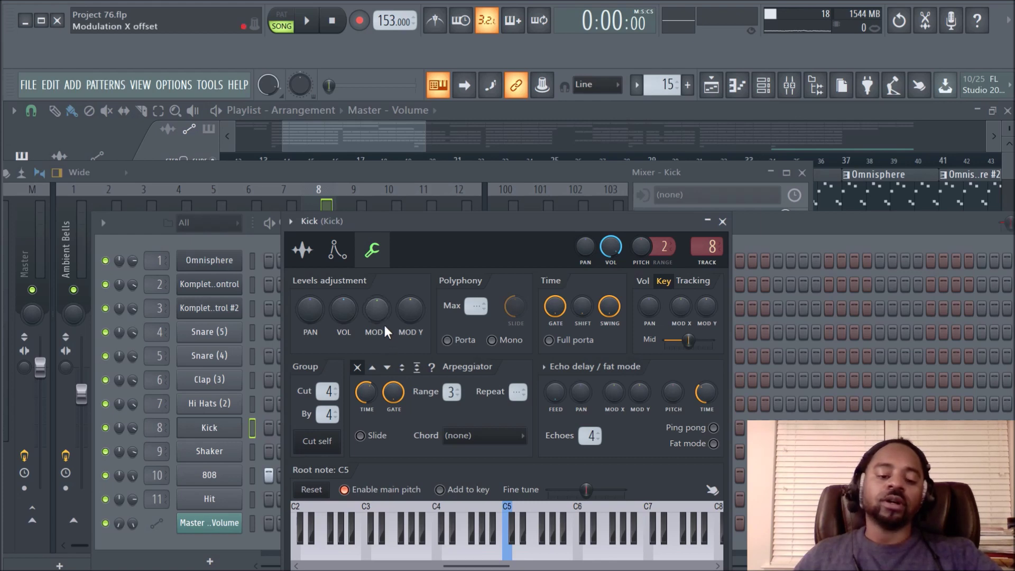
Maximize the mixer, go through the tracks from Ambient Bells to Bounce Snare, and open the Bounce Snare's Fruity parametric EQ 2
{"action": "left_click", "coordinate": [322, 175]}
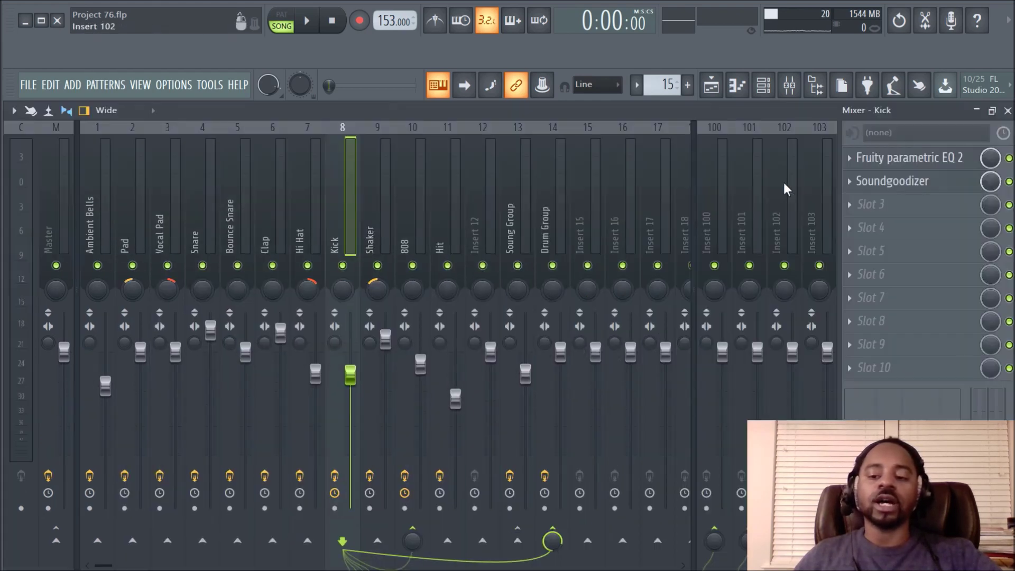
{"action": "left_click", "coordinate": [786, 172]}
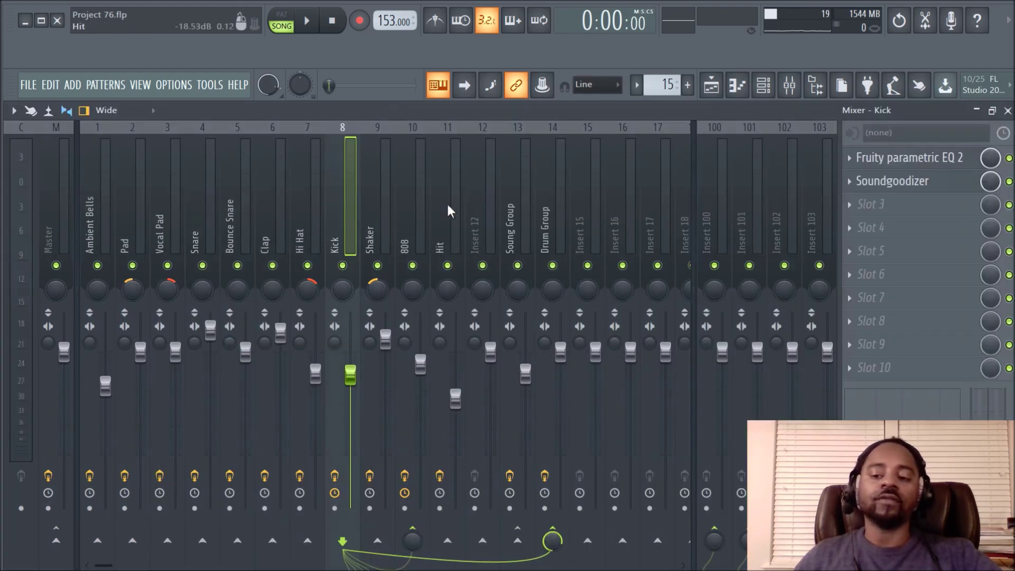
{"action": "left_click", "coordinate": [96, 199]}
{"action": "left_click", "coordinate": [129, 201]}
{"action": "left_click", "coordinate": [165, 196]}
{"action": "left_click", "coordinate": [197, 196]}
{"action": "left_click", "coordinate": [230, 195]}
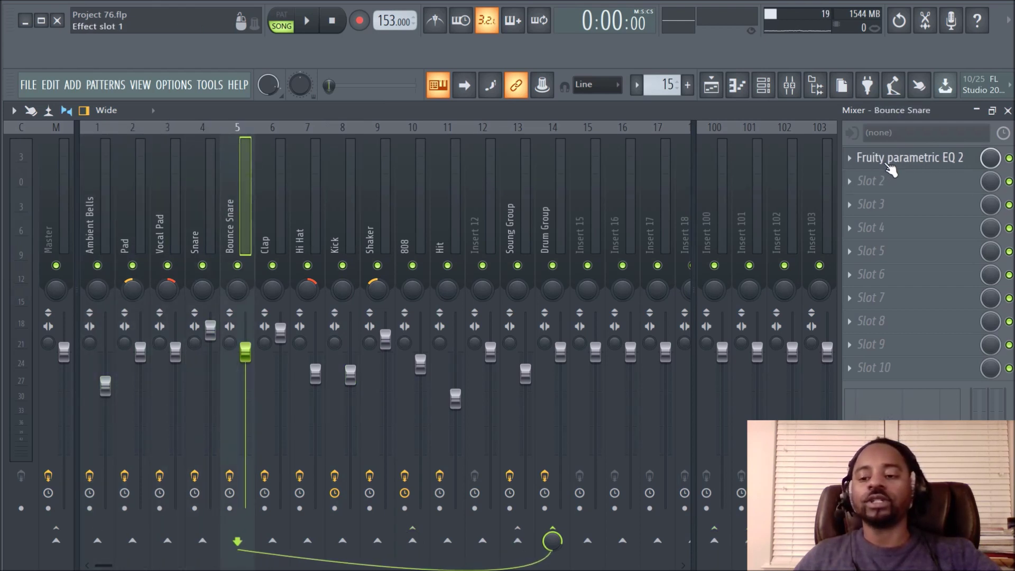
{"action": "left_click", "coordinate": [918, 168]}
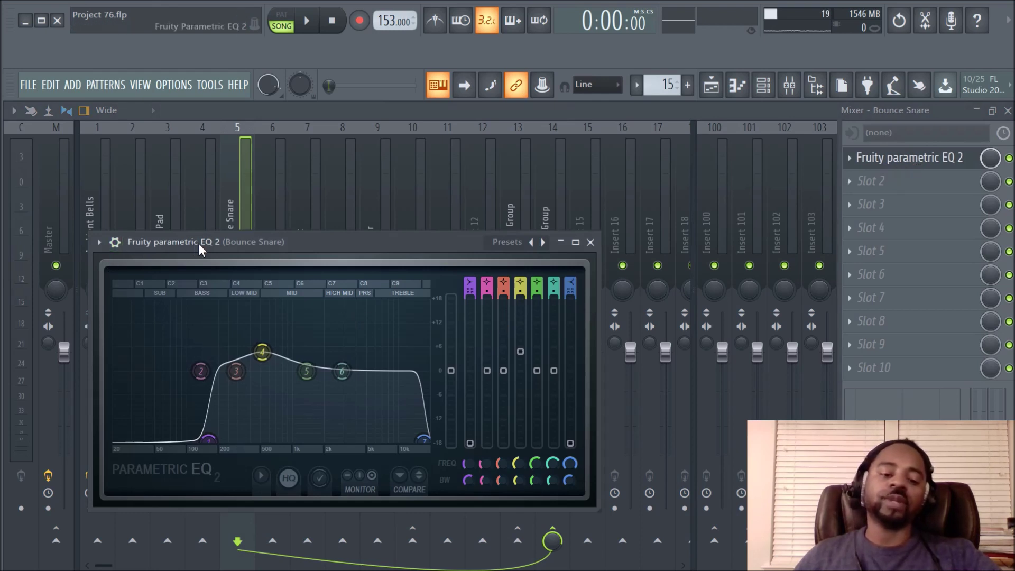
Play the song from around bar 36, select the Clap, Hi Hat and Kick tracks, and inspect the Kick's Fruity parametric EQ 2
{"action": "key", "text": "space"}
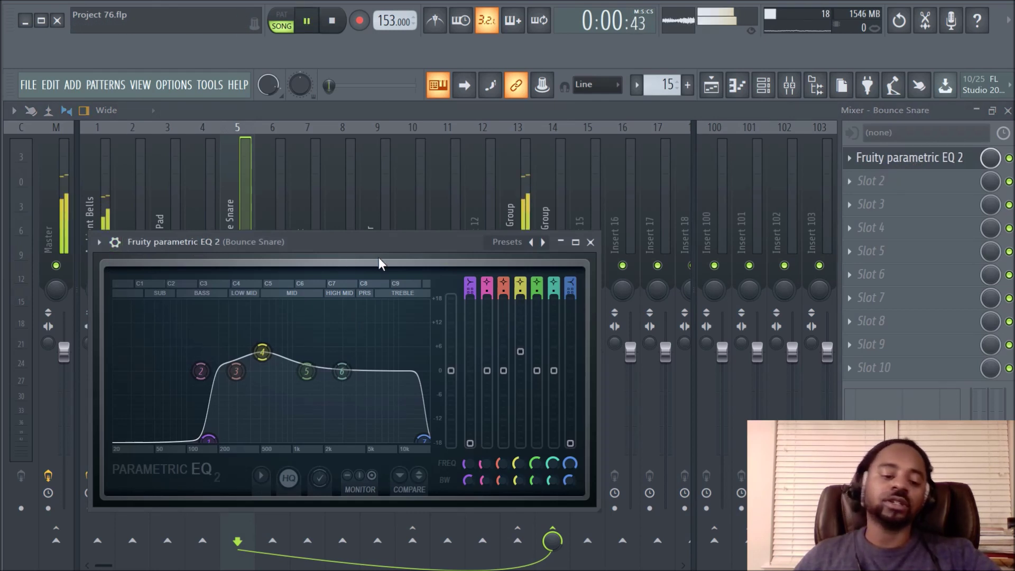
{"action": "left_click_drag", "start_coordinate": [329, 85], "coordinate": [350, 85]}
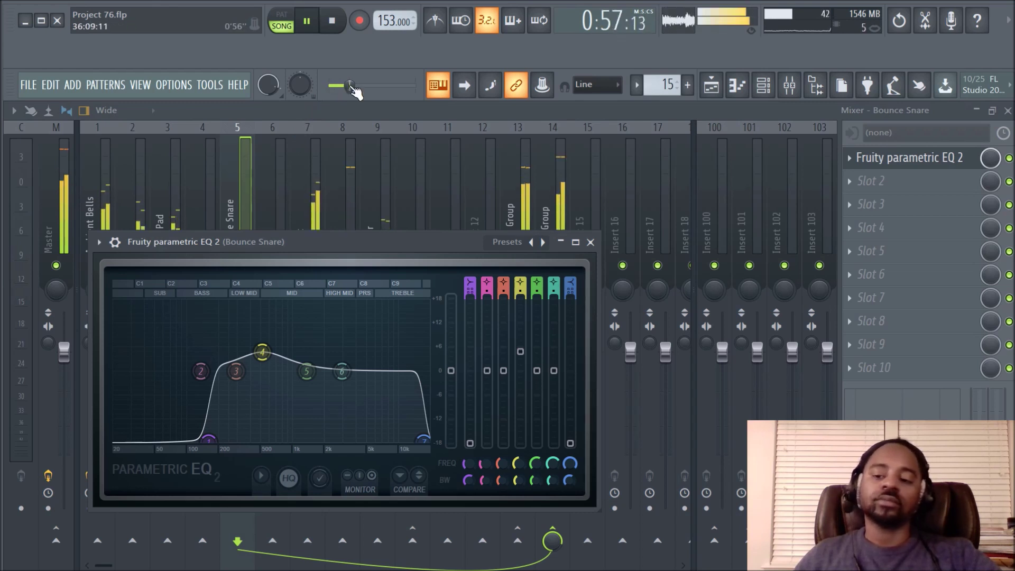
{"action": "left_click", "coordinate": [267, 189]}
{"action": "left_click", "coordinate": [304, 202]}
{"action": "left_click", "coordinate": [335, 207]}
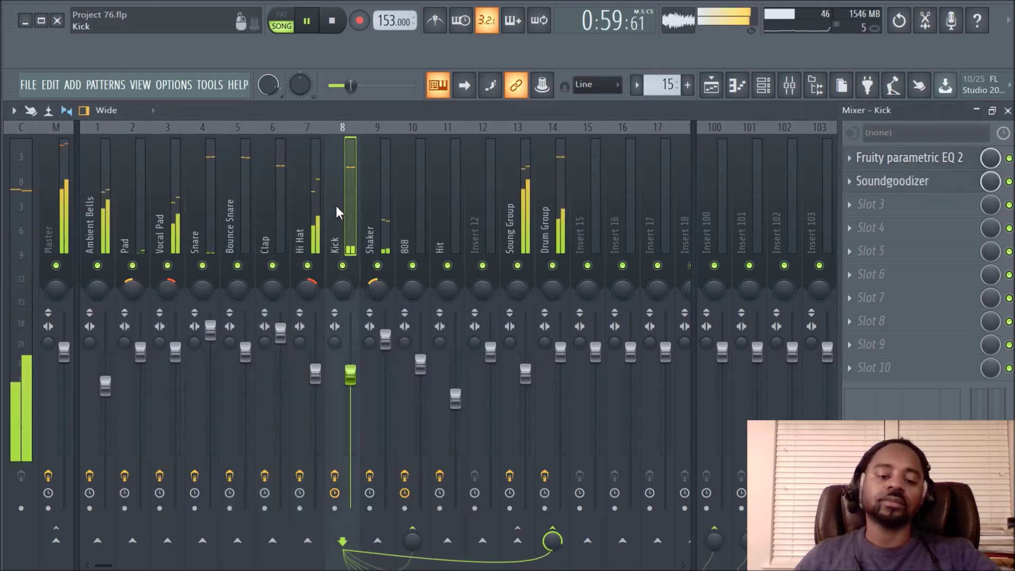
{"action": "left_click", "coordinate": [909, 158]}
{"action": "key", "text": "space"}
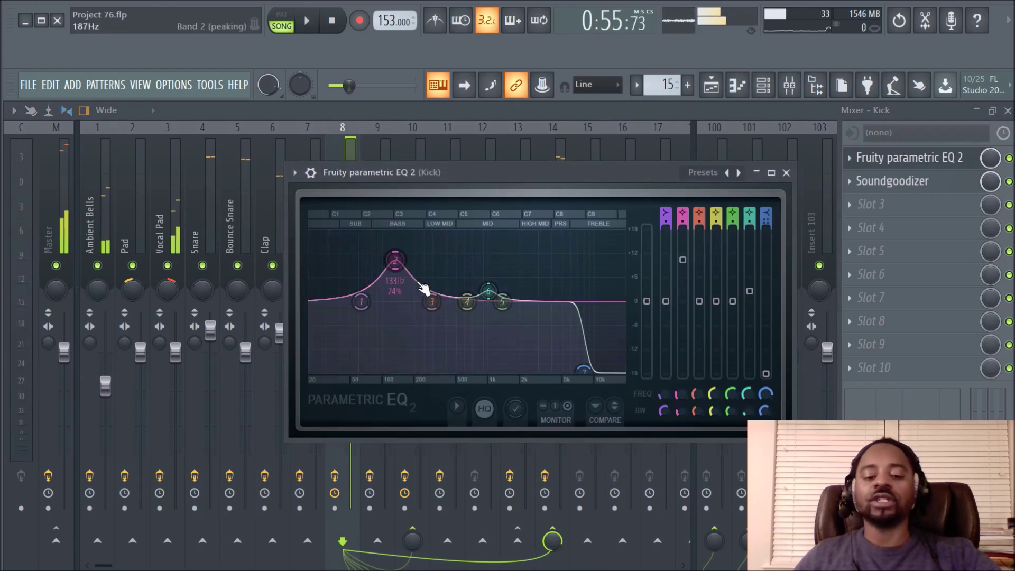
{"action": "left_click", "coordinate": [786, 173]}
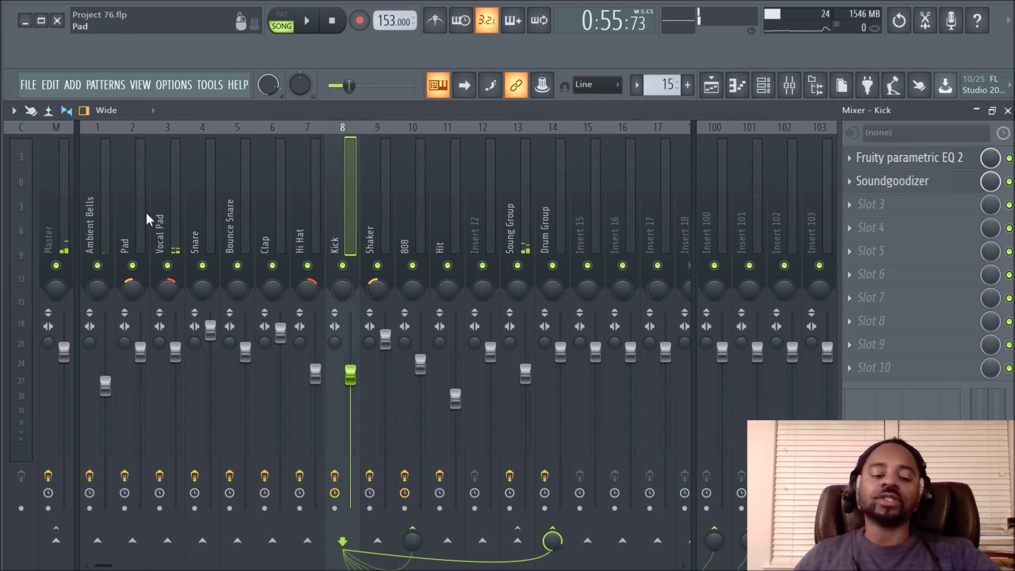
{"action": "left_click", "coordinate": [762, 85]}
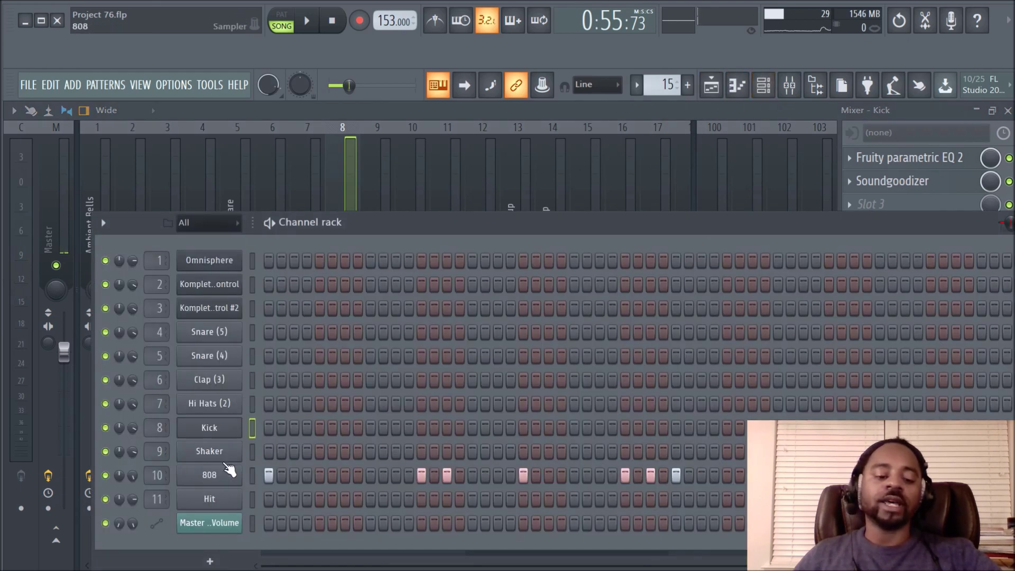
{"action": "left_click", "coordinate": [209, 428]}
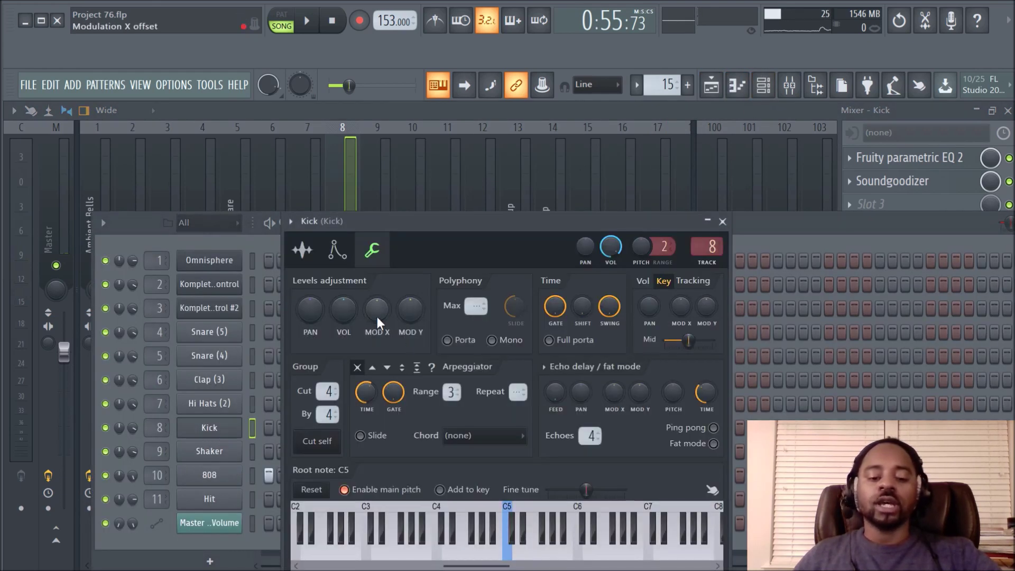
{"action": "key", "text": "z"}
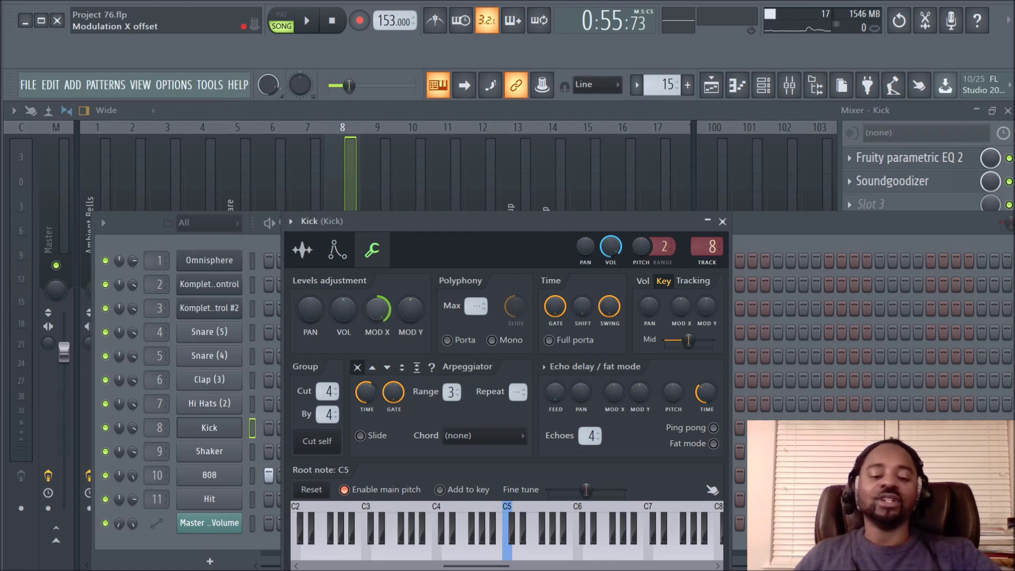
{"action": "right_click", "coordinate": [375, 310]}
{"action": "left_click", "coordinate": [370, 311]}
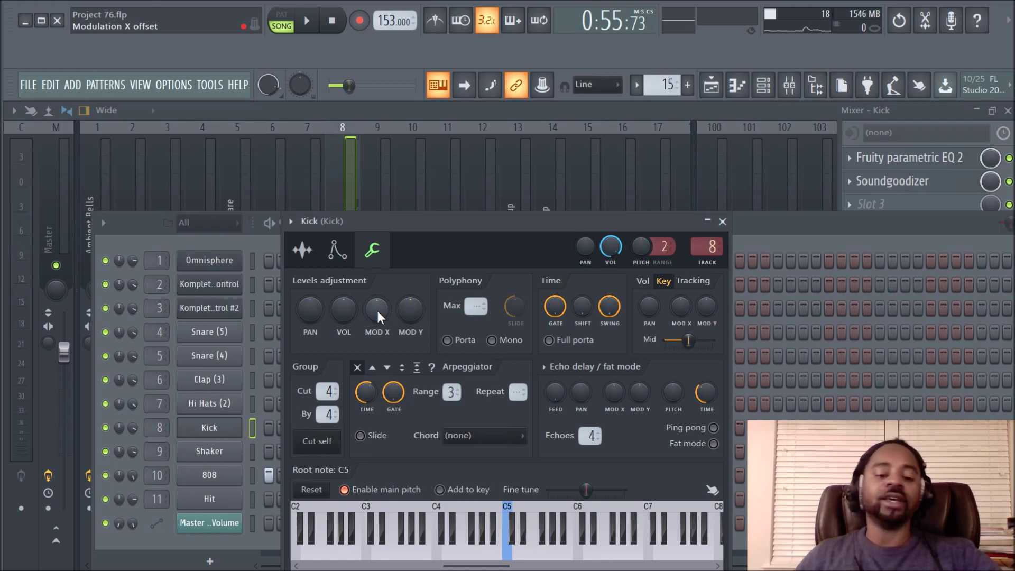
Try the Kick's modulation X offset again, restore its default, and close the Kick's settings
{"action": "left_click_drag", "start_coordinate": [379, 316], "coordinate": [379, 316]}
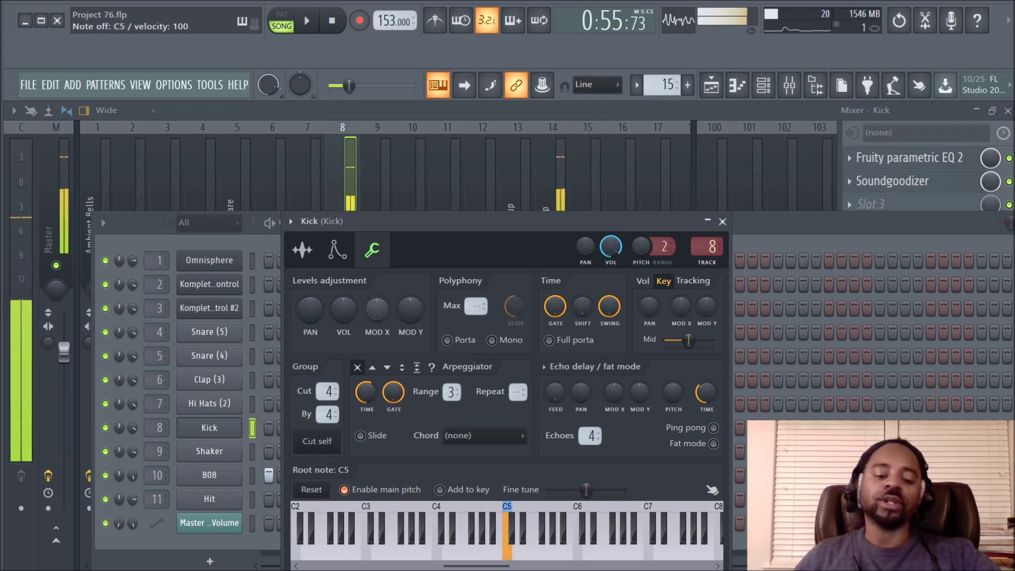
{"action": "right_click", "coordinate": [382, 321]}
{"action": "key", "text": "Escape"}
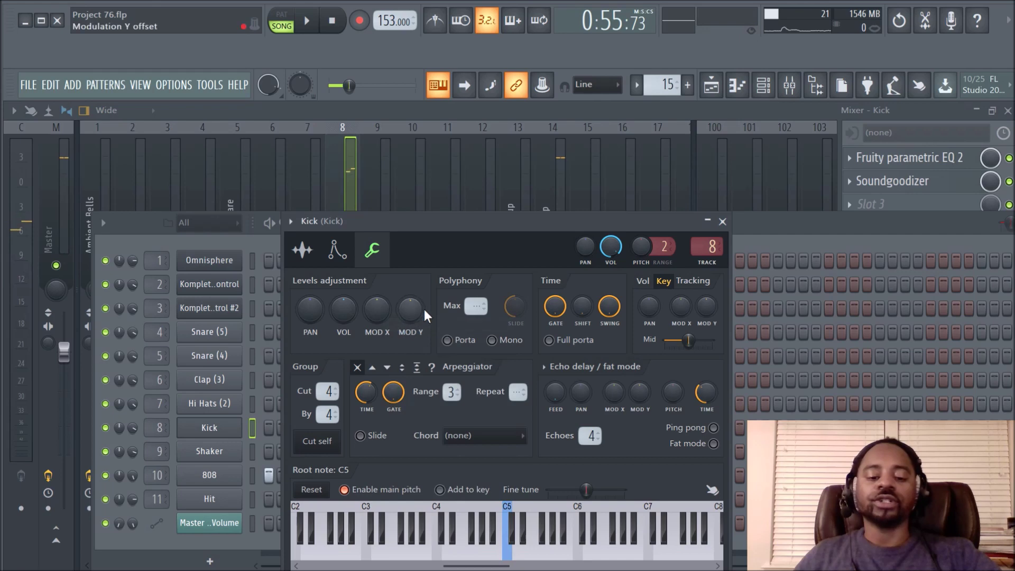
{"action": "left_click", "coordinate": [722, 221]}
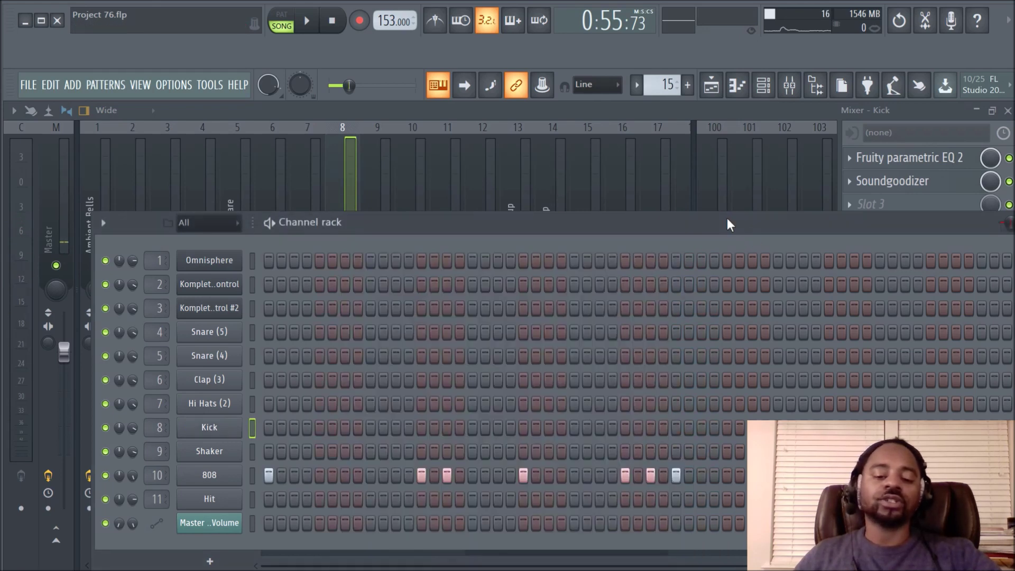
Open the 808's channel settings and compare its sample preview with notes played on its keyboard
{"action": "left_click", "coordinate": [190, 477]}
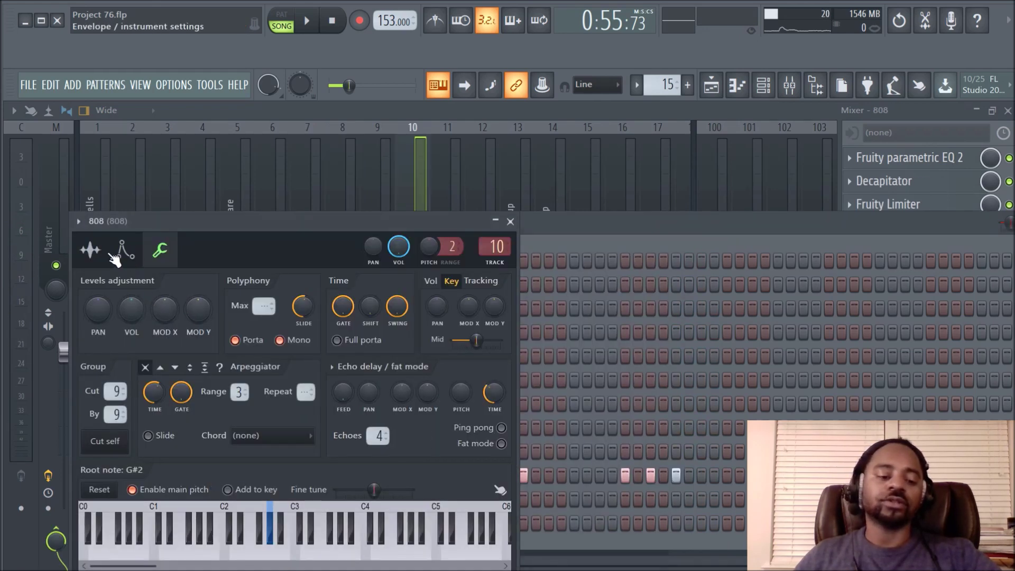
{"action": "left_click", "coordinate": [90, 249]}
{"action": "left_click", "coordinate": [238, 511]}
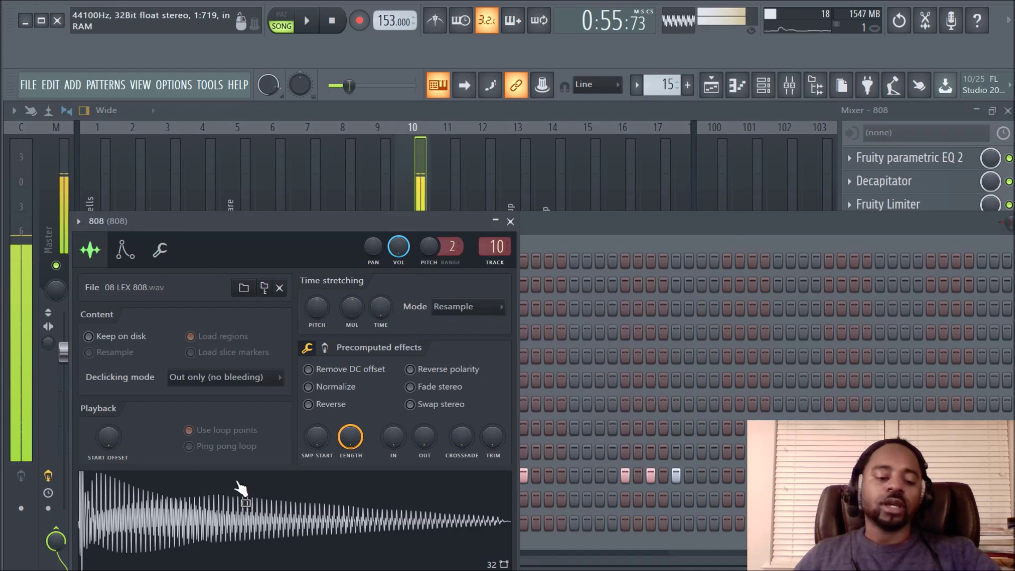
{"action": "left_click", "coordinate": [162, 254]}
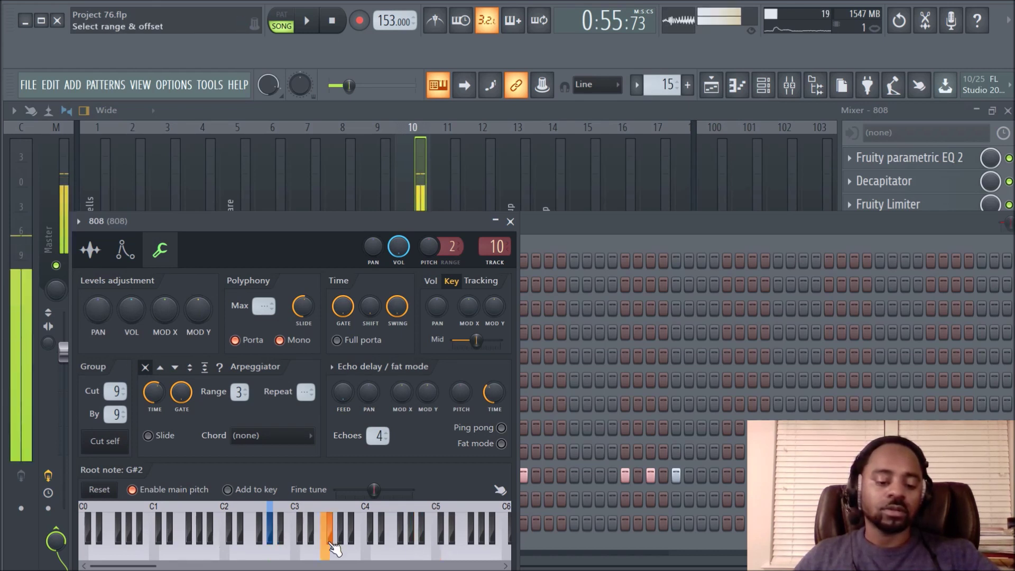
{"action": "left_click", "coordinate": [90, 250]}
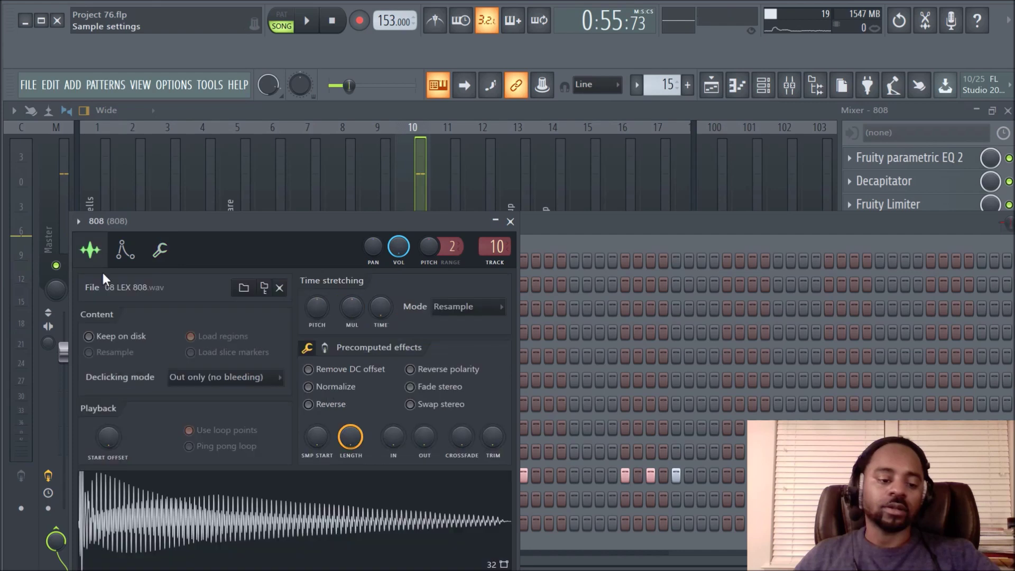
Audition the 808's root note against its sample preview and lower its modulation X offset
{"action": "left_click", "coordinate": [160, 249]}
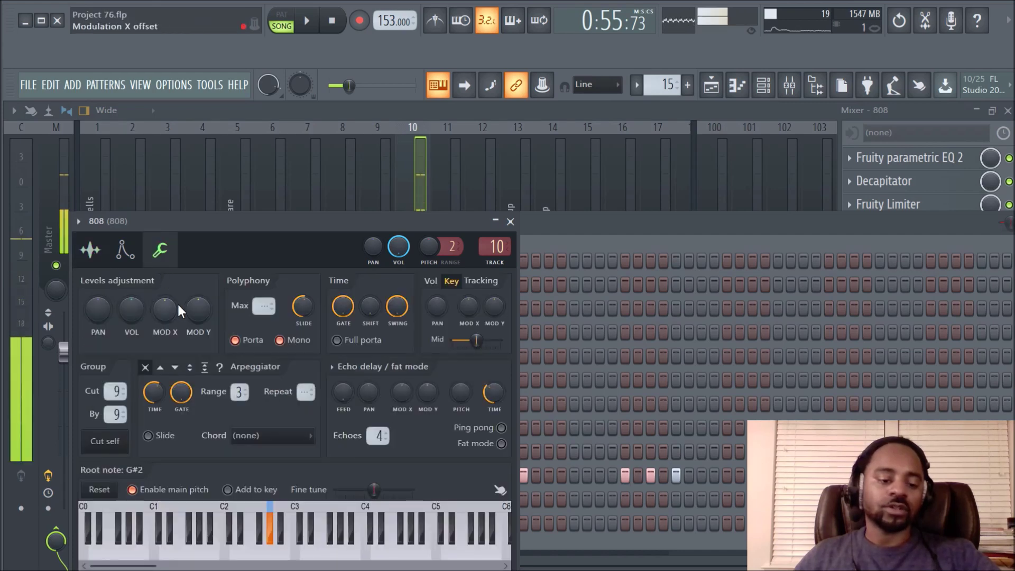
{"action": "left_click", "coordinate": [90, 250]}
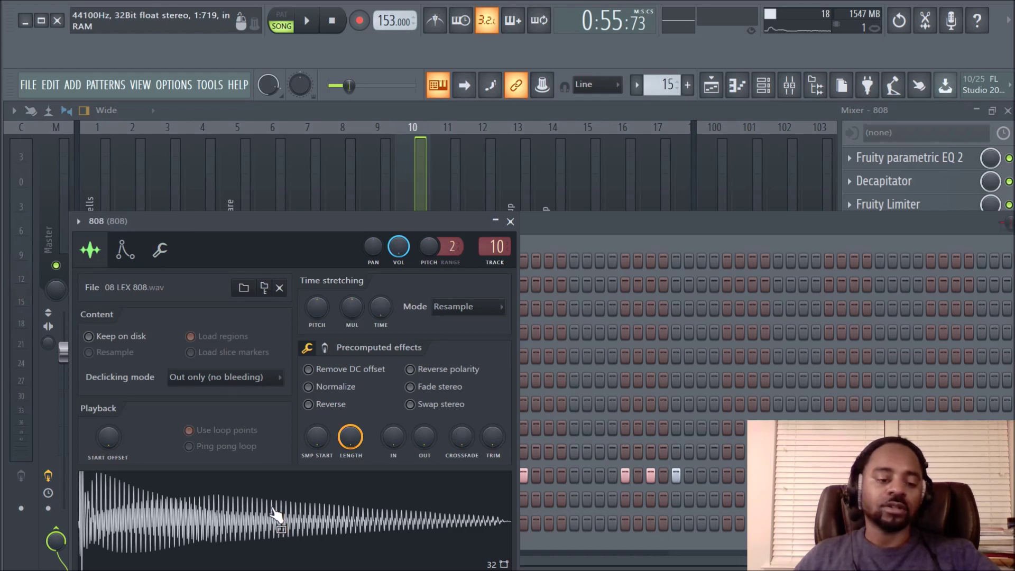
{"action": "left_click", "coordinate": [159, 250]}
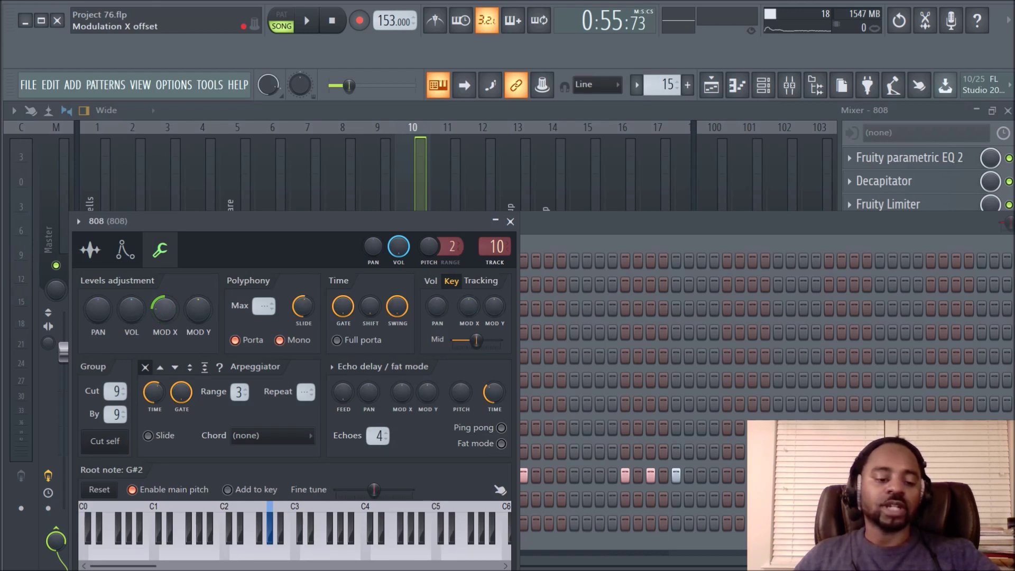
Reset the 808's modulation X offset to its default and close the 808's channel settings
{"action": "right_click", "coordinate": [169, 311]}
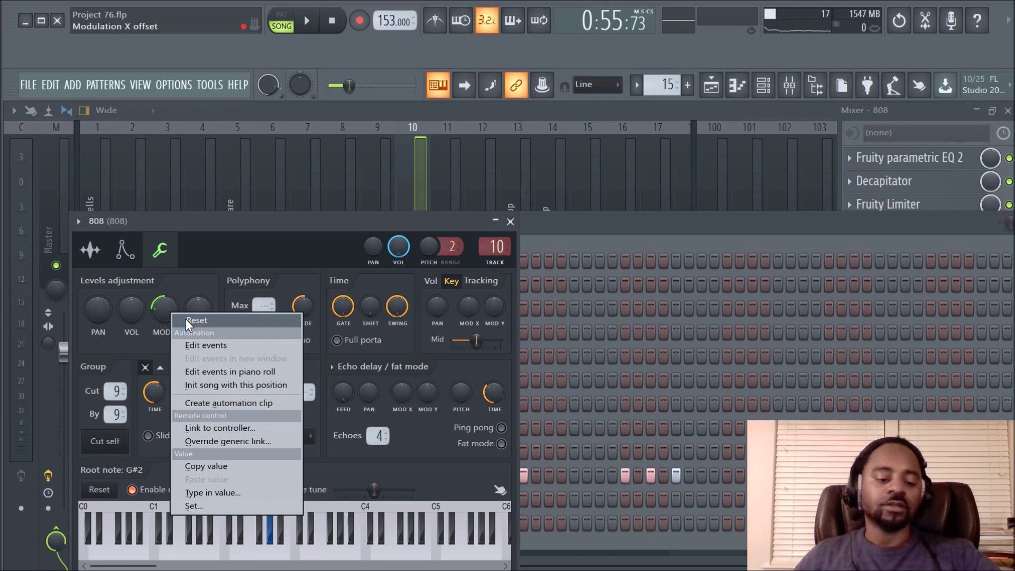
{"action": "left_click", "coordinate": [185, 319]}
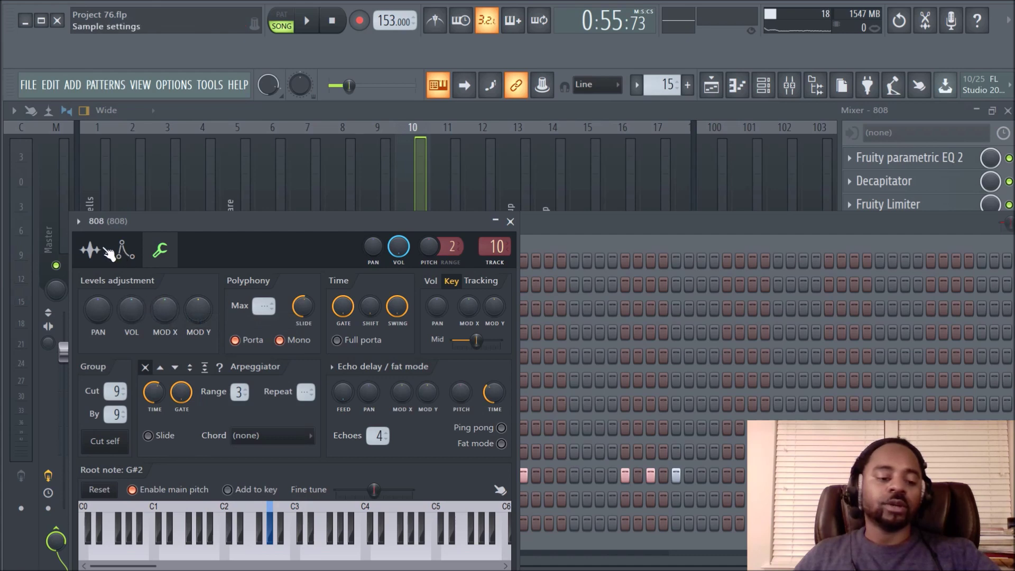
{"action": "left_click", "coordinate": [511, 222]}
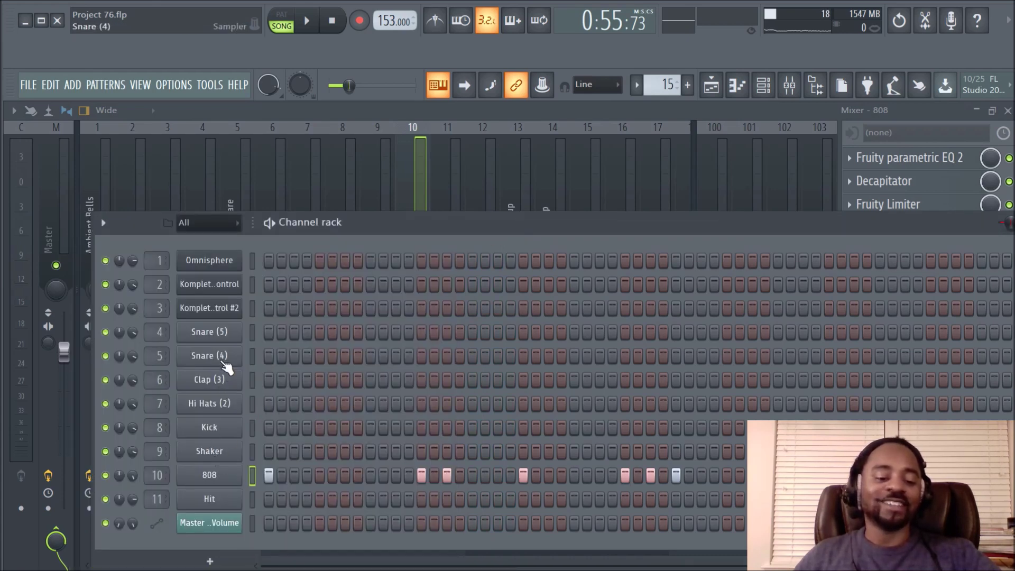
{"action": "left_click", "coordinate": [222, 427]}
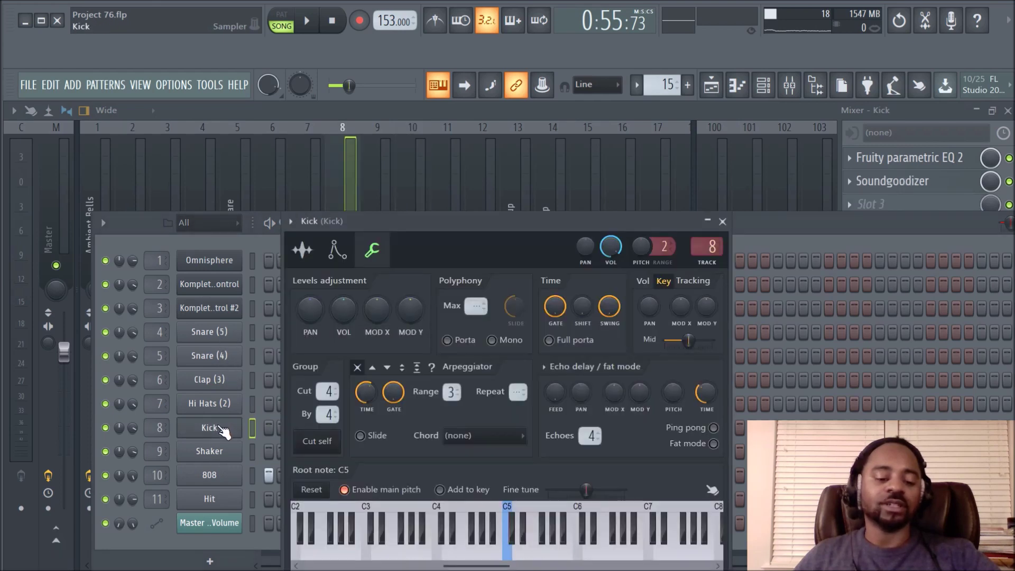
{"action": "left_click", "coordinate": [303, 250]}
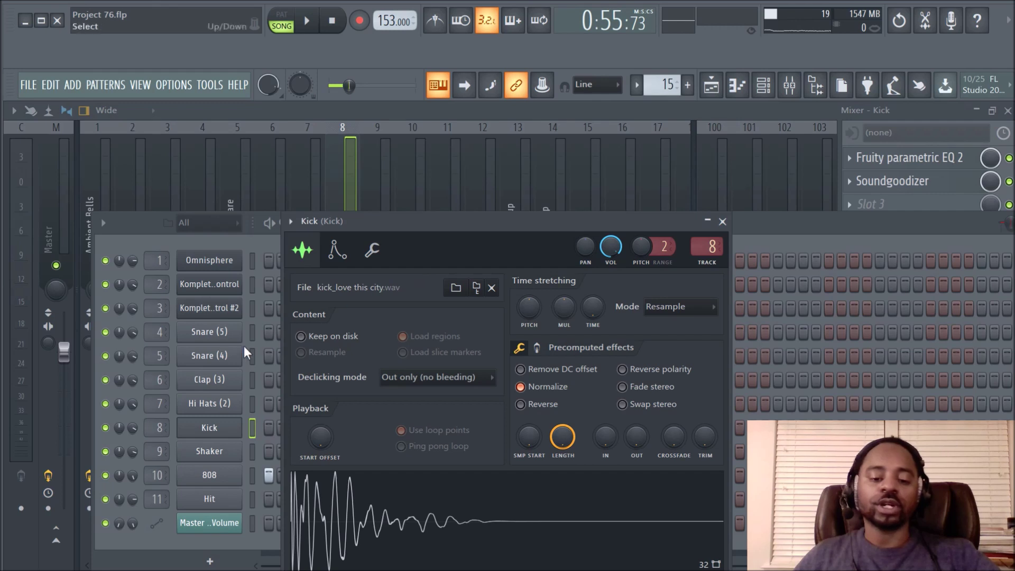
{"action": "left_click", "coordinate": [440, 520]}
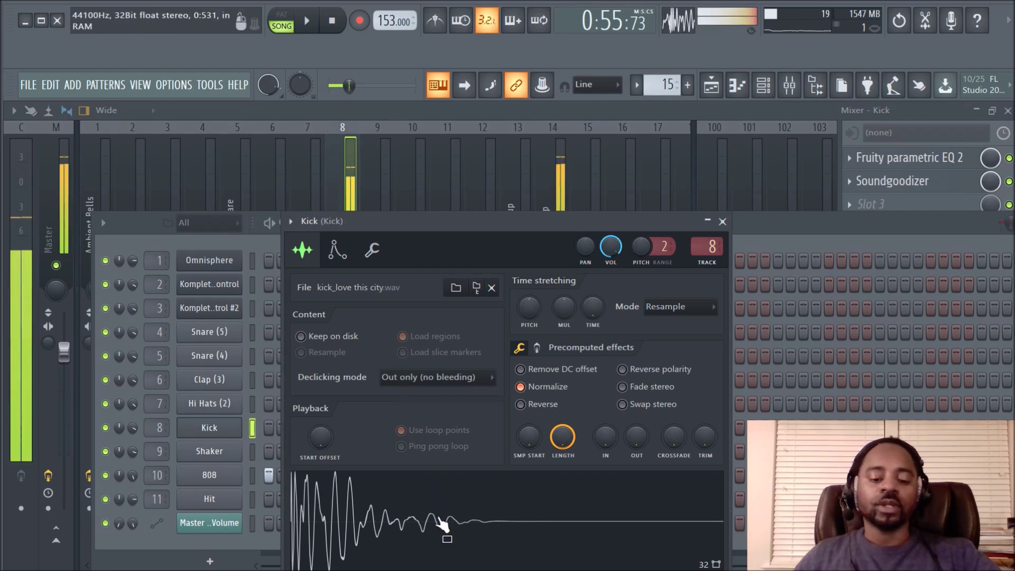
{"action": "left_click", "coordinate": [372, 250]}
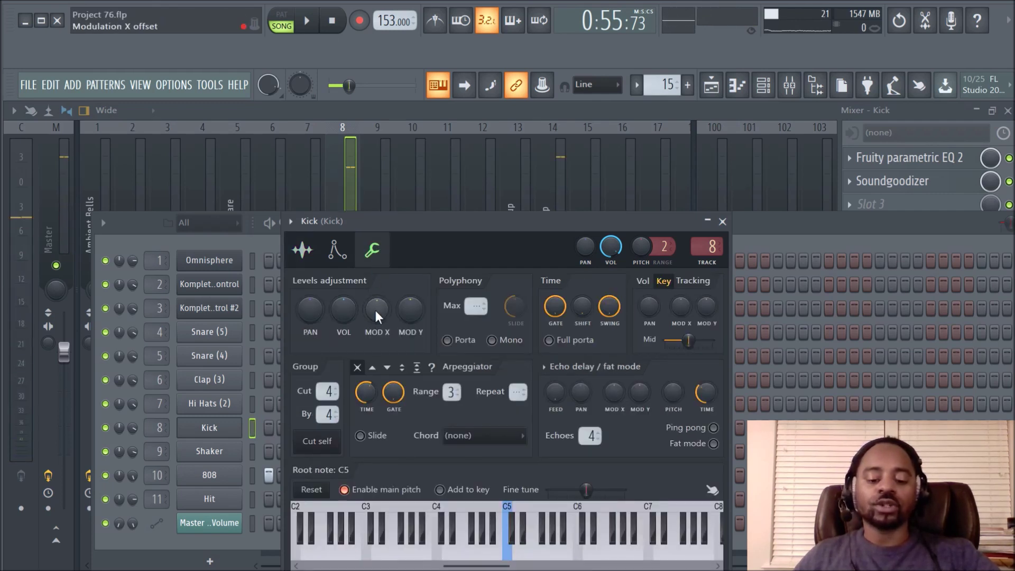
{"action": "left_click_drag", "start_coordinate": [375, 310], "coordinate": [375, 301]}
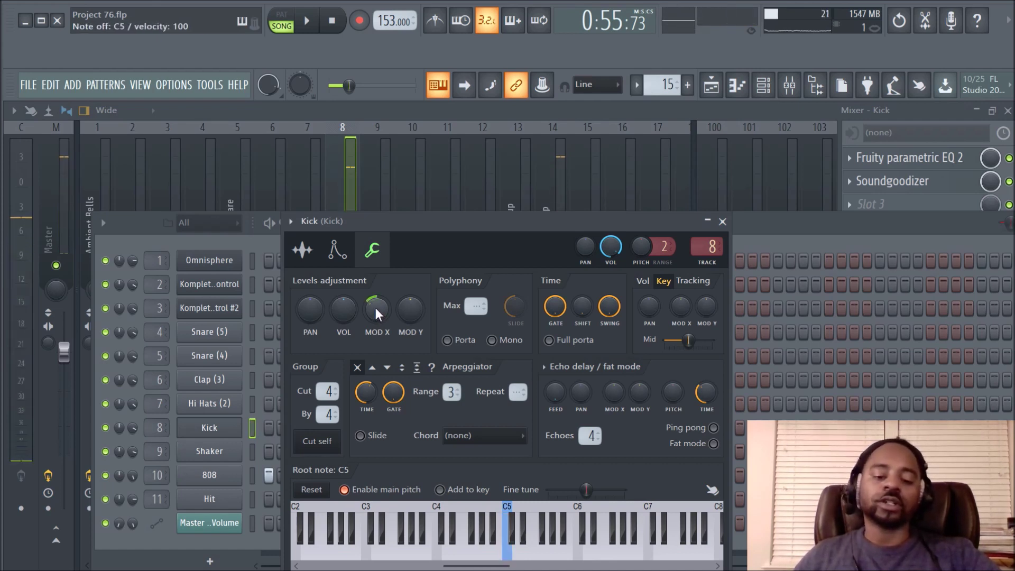
{"action": "left_click", "coordinate": [709, 221]}
Audition Snare (5) on its root note with the modulation X offset lowered and the volume multiplier raised
{"action": "left_click", "coordinate": [238, 336]}
{"action": "left_click", "coordinate": [421, 230]}
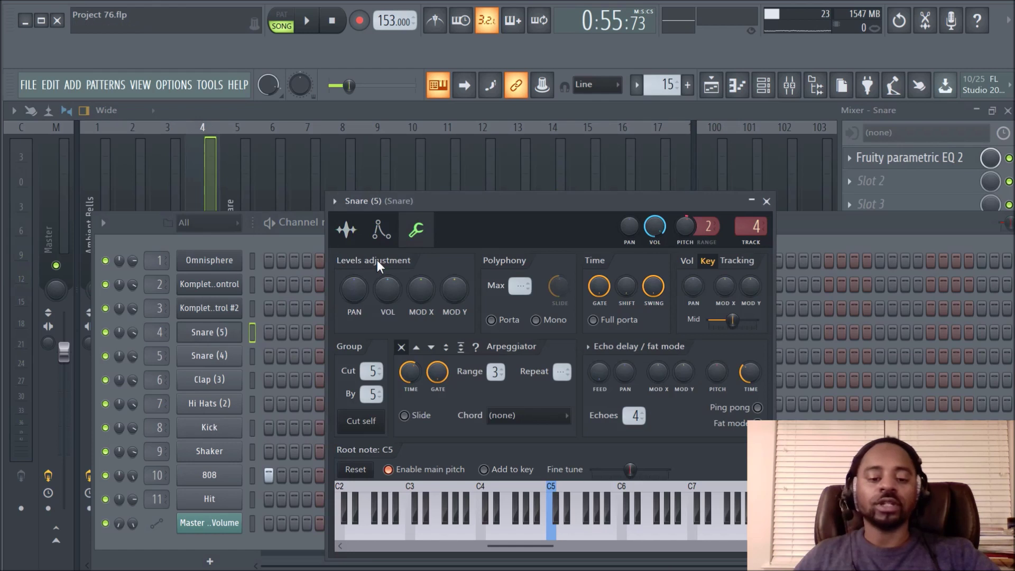
{"action": "key", "text": "z"}
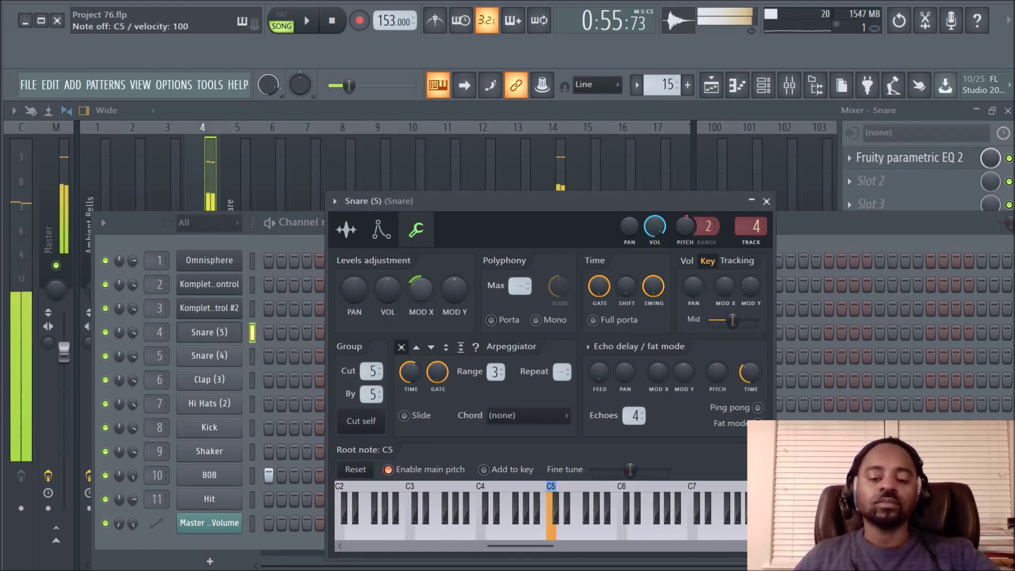
{"action": "key", "text": "z"}
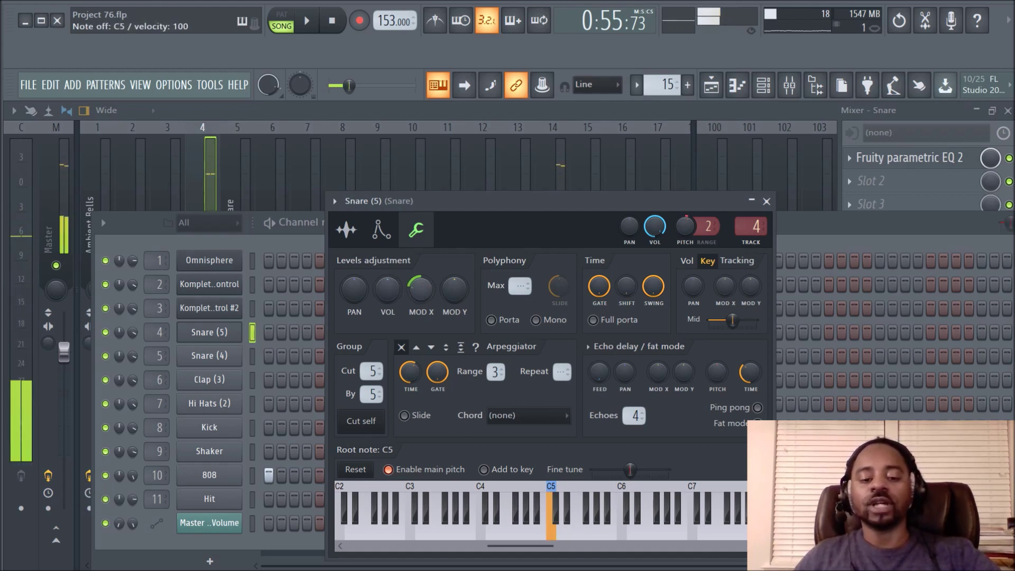
{"action": "key", "text": "z"}
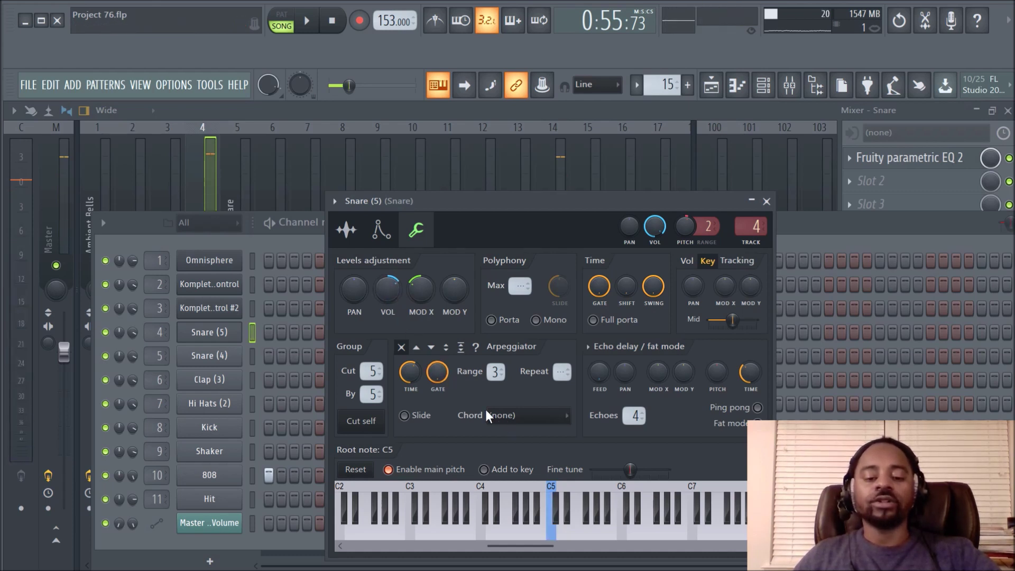
{"action": "key", "text": "z"}
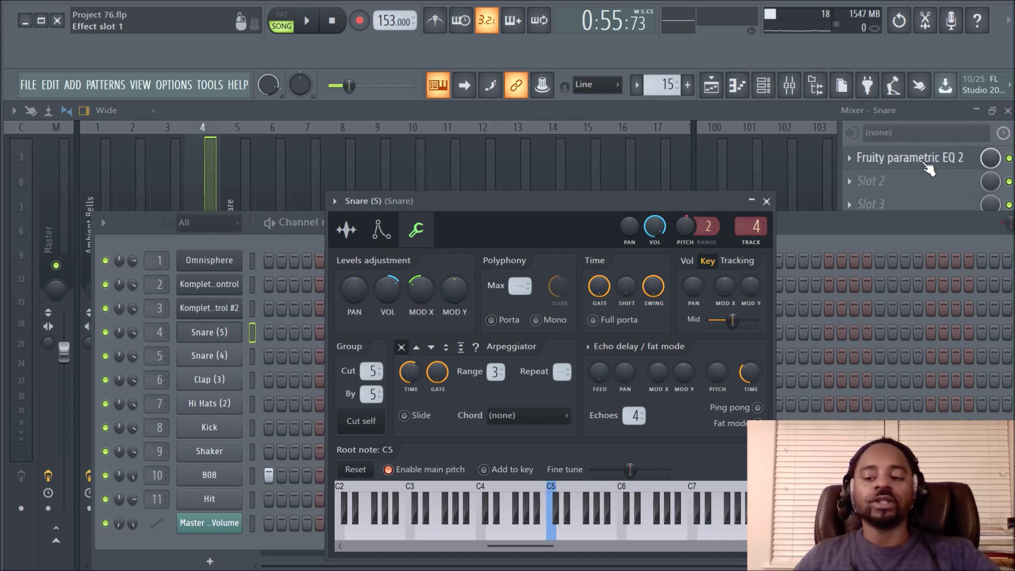
Look over the Snare, Clap and Hi Hat mixer tracks and check the Hi Hat's Fruity parametric EQ 2
{"action": "left_click", "coordinate": [185, 184]}
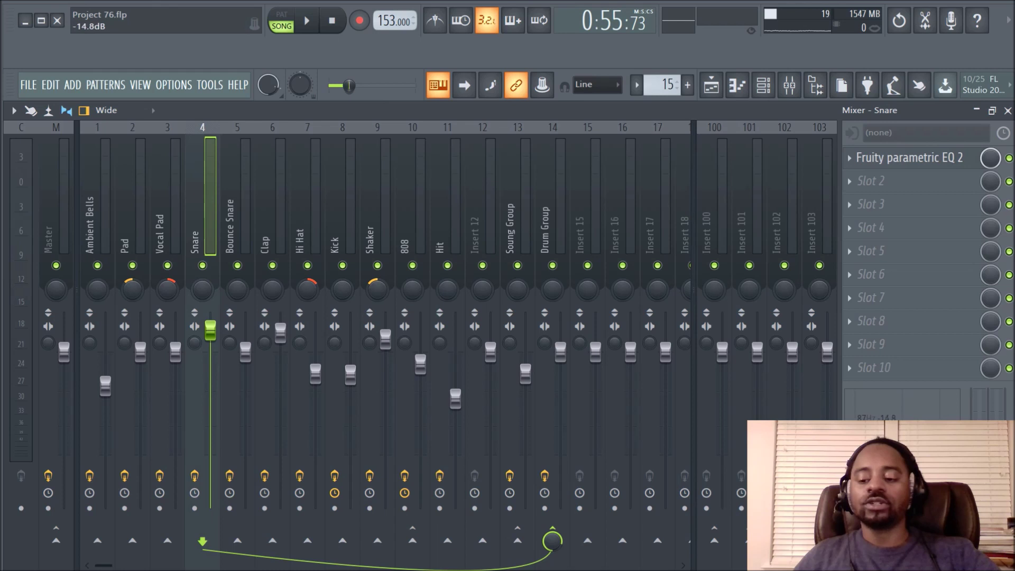
{"action": "right_click", "coordinate": [884, 402]}
{"action": "left_click", "coordinate": [952, 391]}
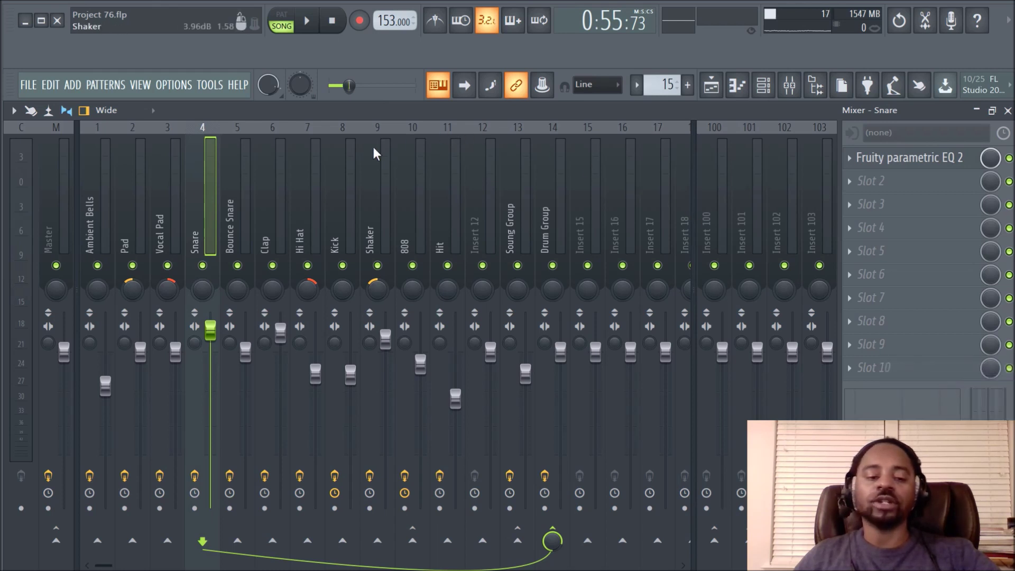
{"action": "left_click", "coordinate": [272, 175]}
{"action": "left_click", "coordinate": [307, 174]}
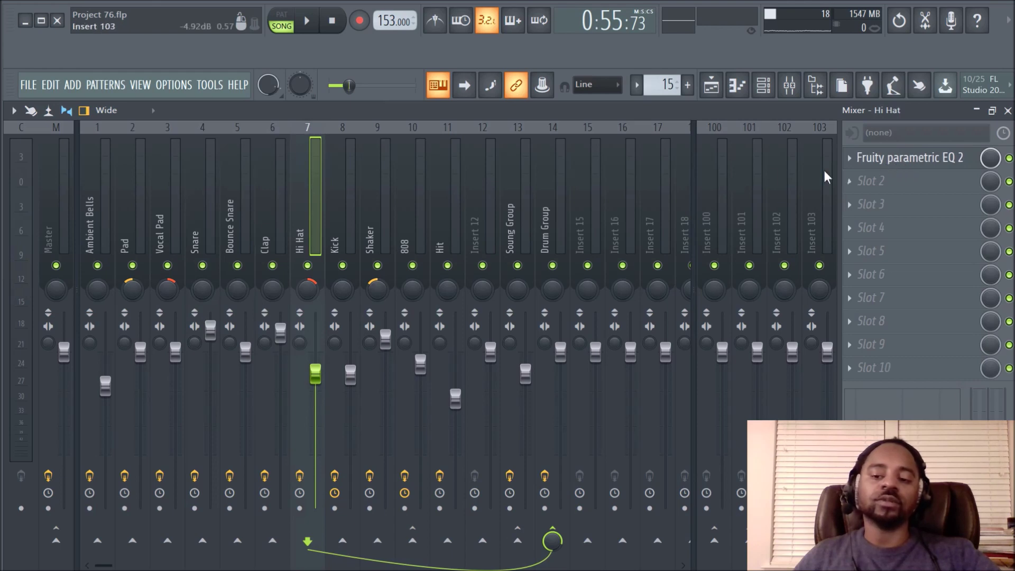
{"action": "left_click", "coordinate": [900, 159]}
{"action": "left_click", "coordinate": [508, 159]}
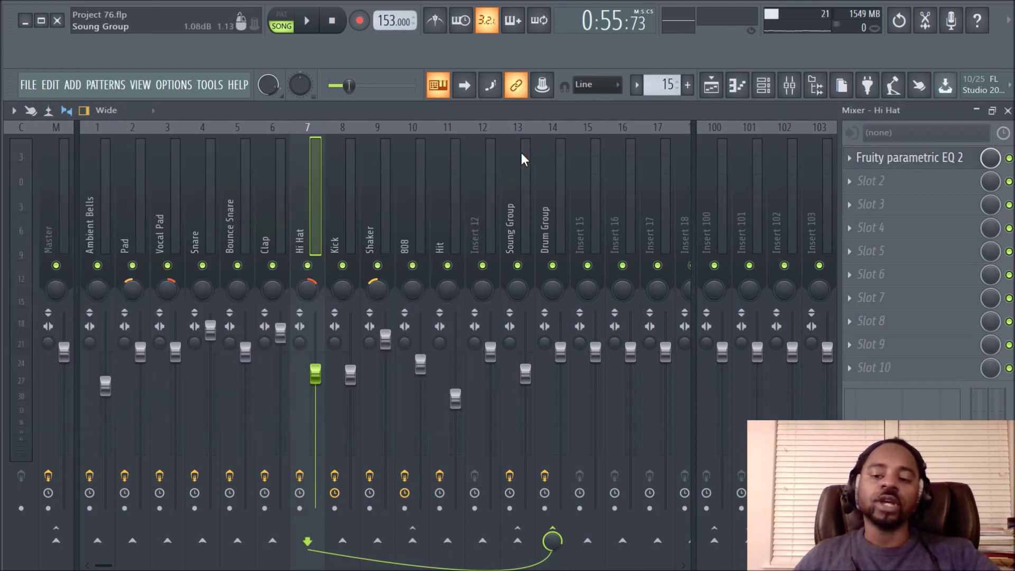
Reopen Snare (5)'s channel settings from the channel rack and reset its volume multiplier and modulation X offset
{"action": "left_click", "coordinate": [763, 86]}
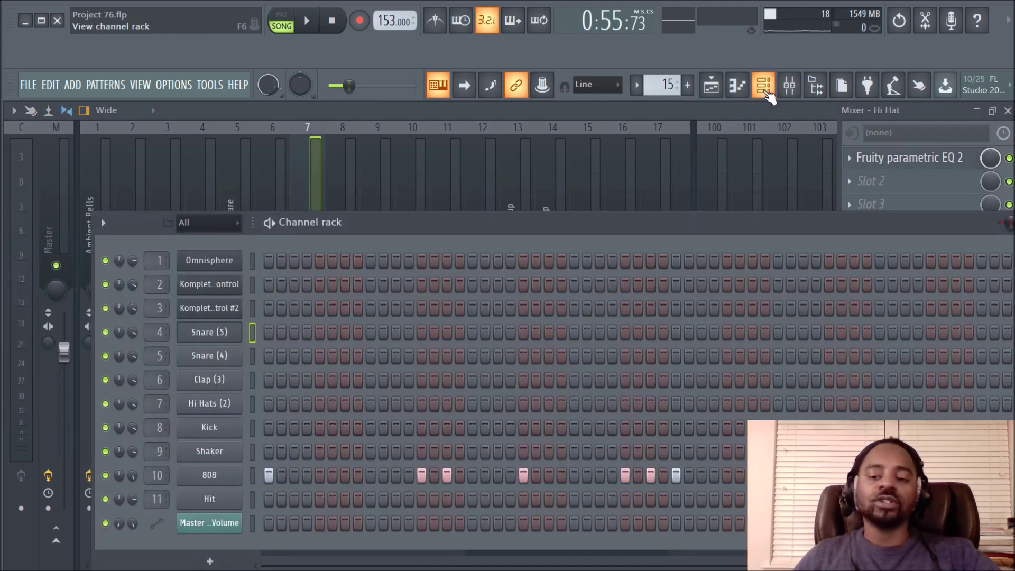
{"action": "left_click", "coordinate": [226, 340]}
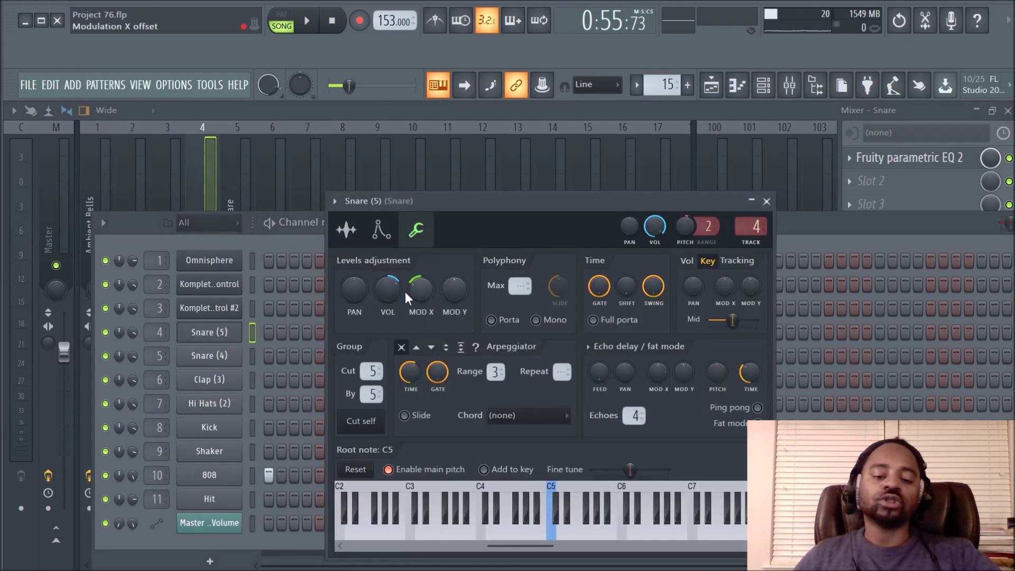
{"action": "right_click", "coordinate": [385, 296]}
{"action": "left_click", "coordinate": [401, 300]}
{"action": "right_click", "coordinate": [418, 291]}
{"action": "left_click", "coordinate": [443, 300]}
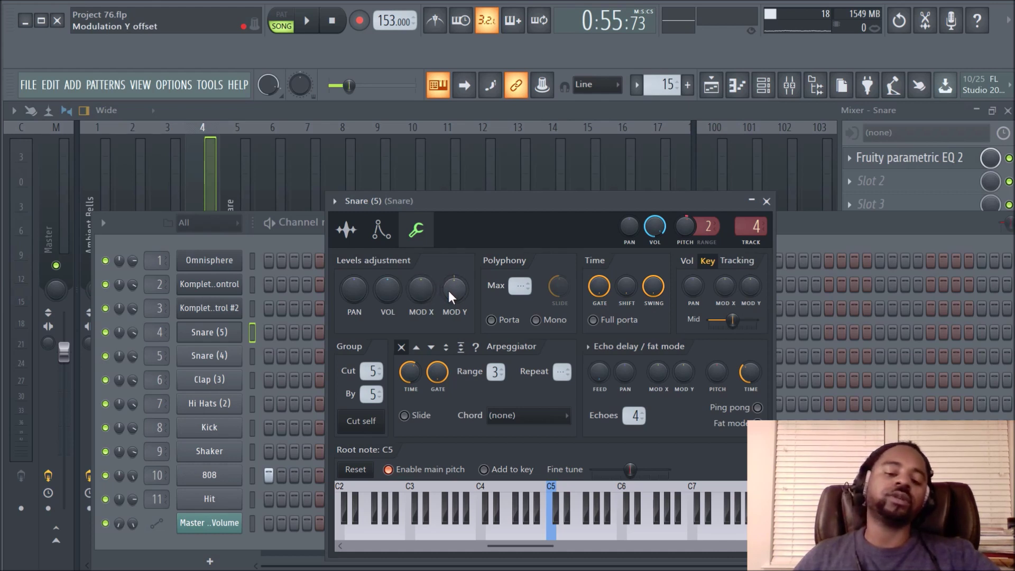
Audition Snare (5) on note B4 while varying its modulation X and modulation Y offsets together
{"action": "mouse_move", "coordinate": [448, 291]}
{"action": "left_mouse_down"}
{"action": "mouse_move", "coordinate": [448, 299]}
{"action": "mouse_move", "coordinate": [449, 280]}
{"action": "mouse_move", "coordinate": [452, 297]}
{"action": "left_mouse_up"}
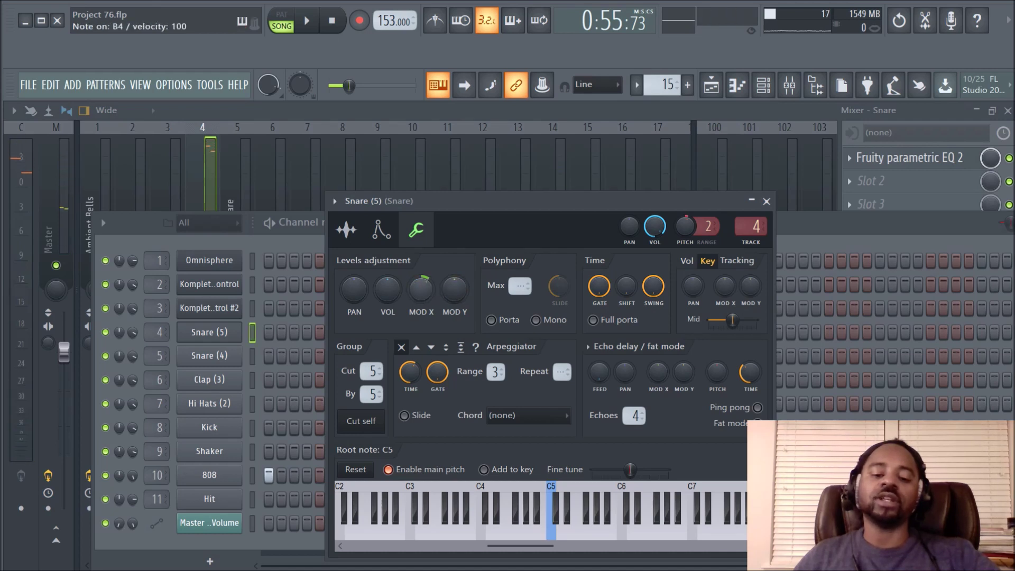
{"action": "left_click_drag", "start_coordinate": [452, 294], "coordinate": [452, 285]}
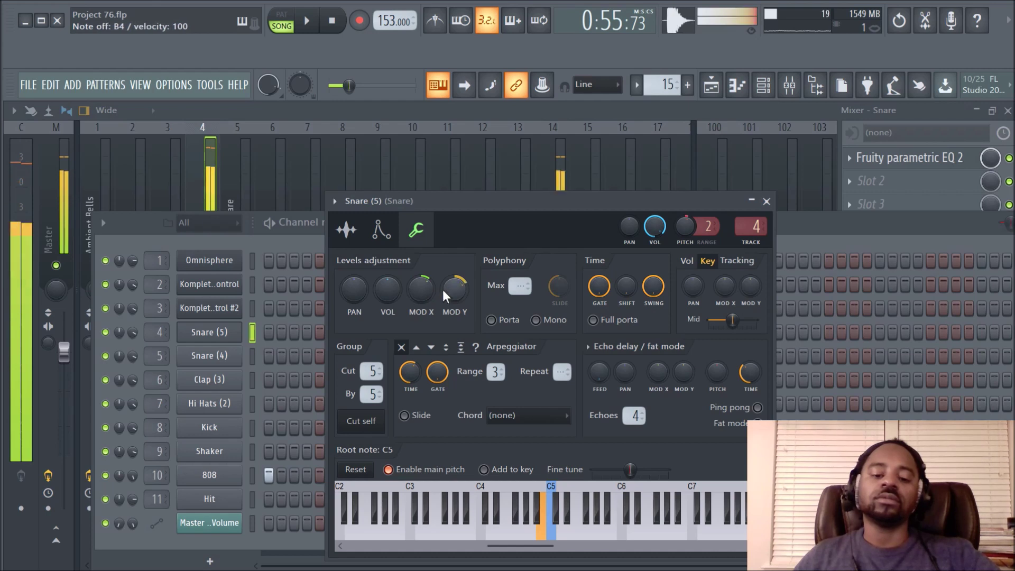
{"action": "left_click_drag", "start_coordinate": [421, 290], "coordinate": [421, 280]}
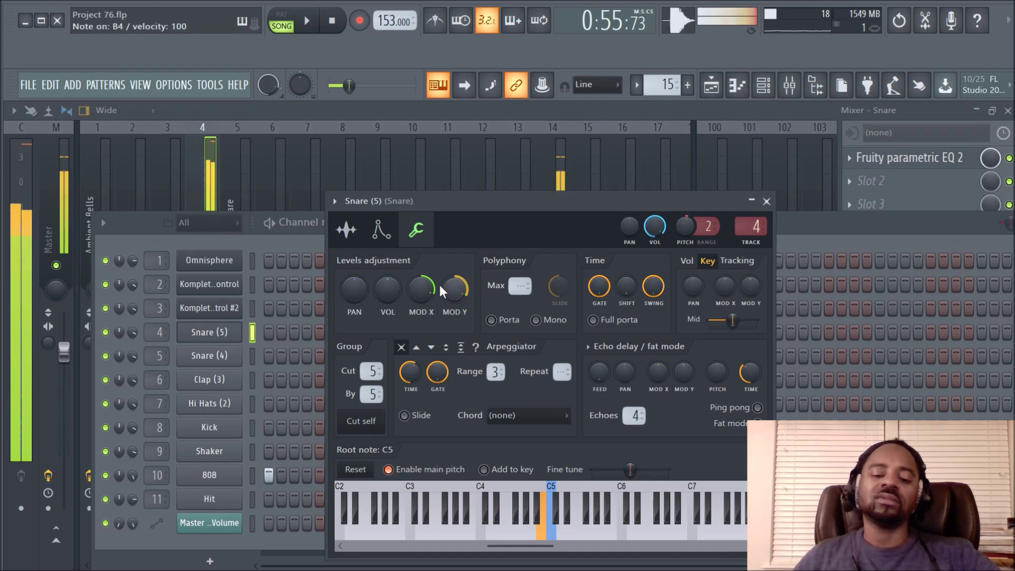
{"action": "left_click_drag", "start_coordinate": [436, 291], "coordinate": [436, 299]}
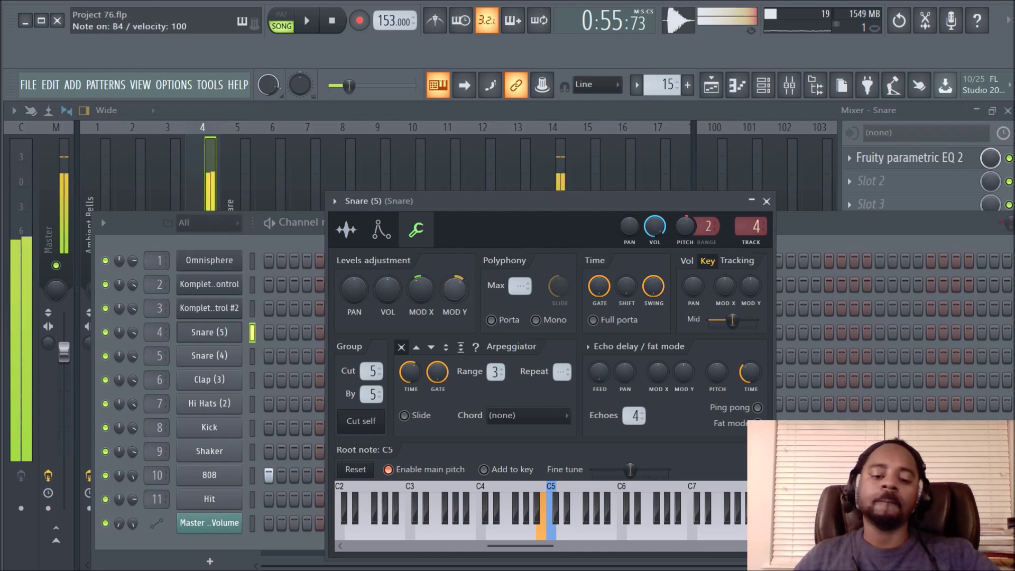
Reset Snare (5)'s modulation X offset, audition the modulation Y offset alone, reset it too, and close the channel settings
{"action": "right_click", "coordinate": [421, 286]}
{"action": "left_click", "coordinate": [437, 293]}
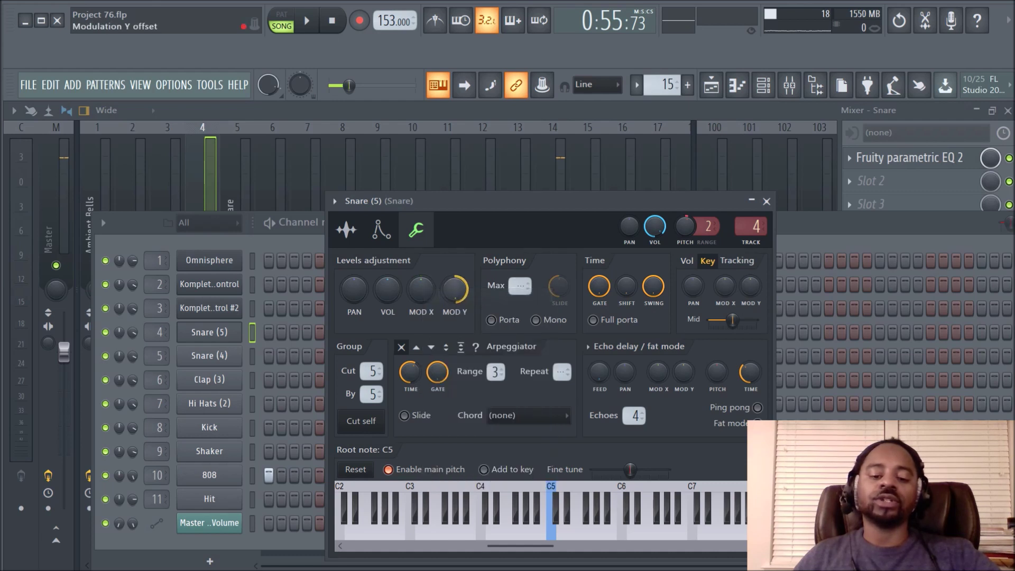
{"action": "key", "text": "m"}
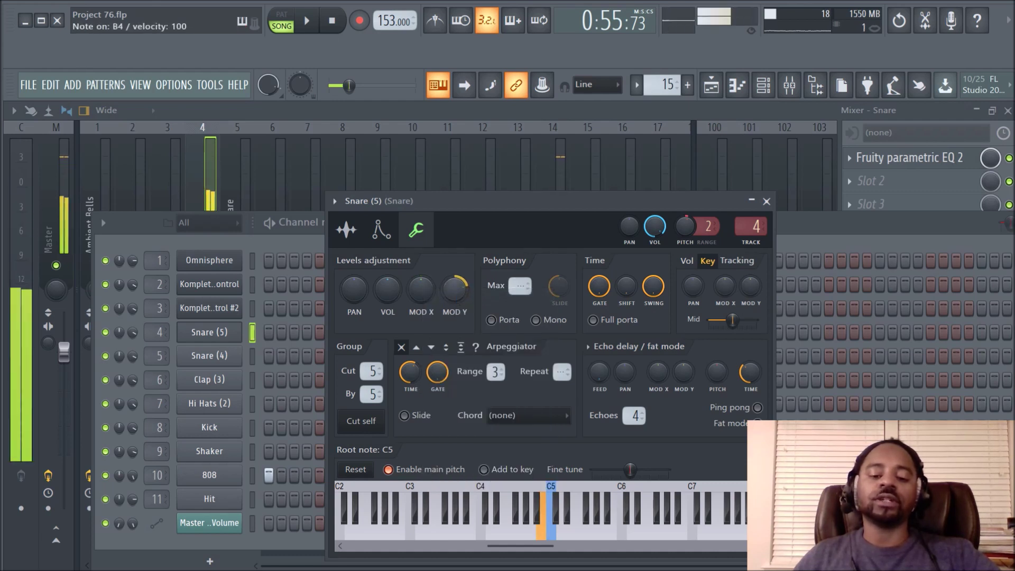
{"action": "right_click", "coordinate": [454, 290]}
{"action": "left_click", "coordinate": [473, 300]}
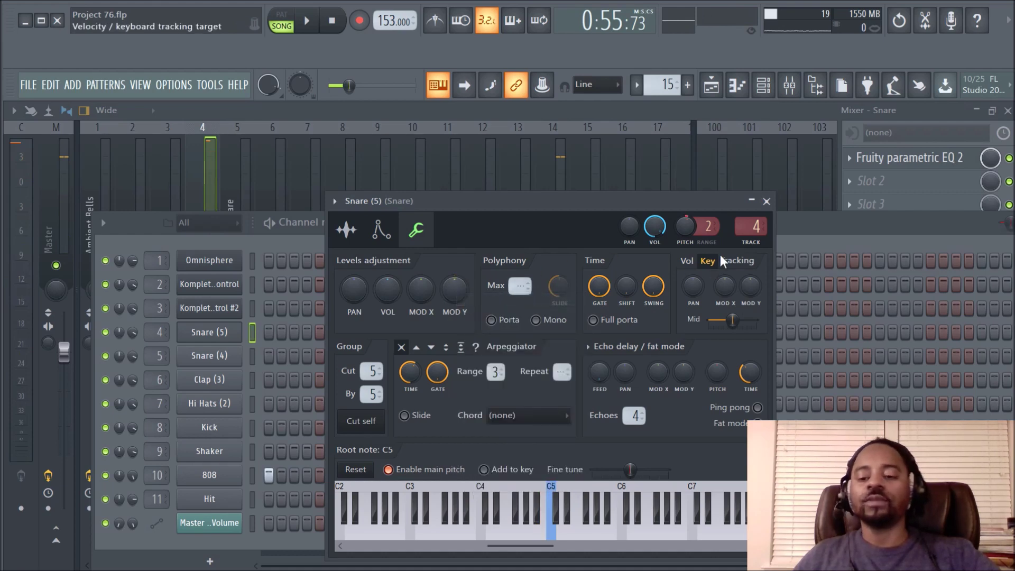
{"action": "left_click", "coordinate": [767, 201]}
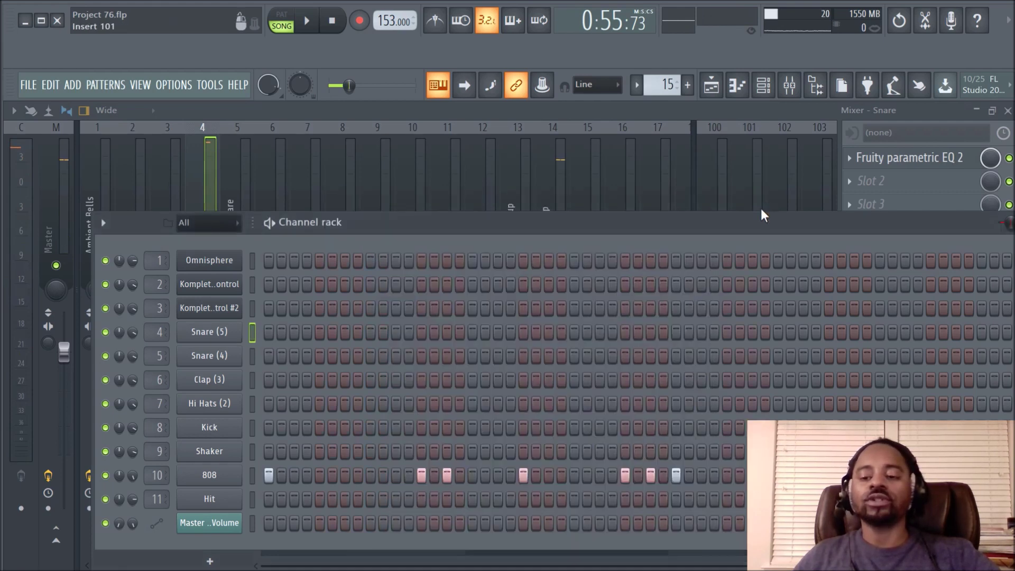
Open the Snare mixer track's Fruity parametric EQ 2 and turn band 7 into a steep high cut just below 10 kHz
{"action": "left_click", "coordinate": [211, 183]}
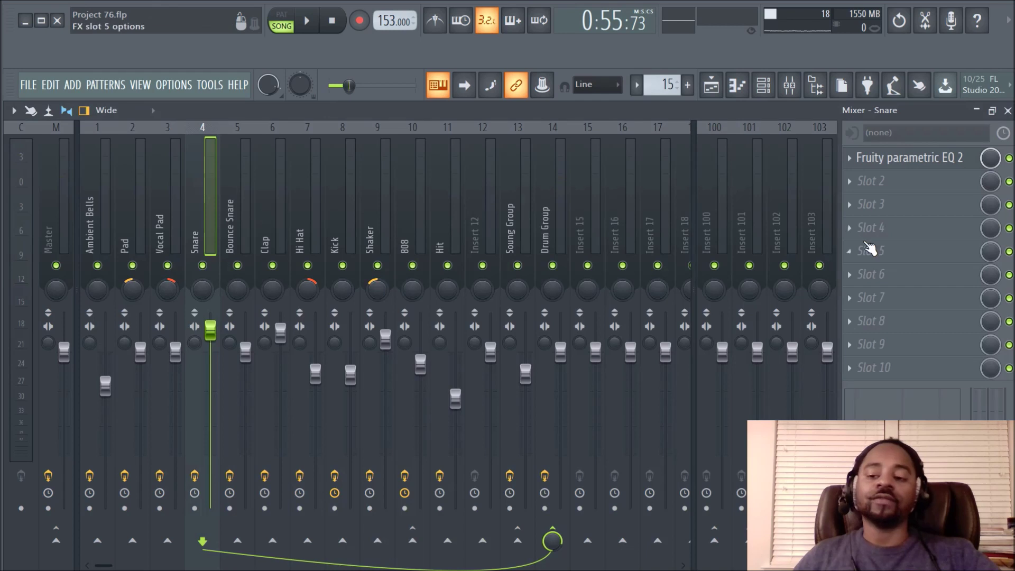
{"action": "left_click", "coordinate": [890, 159]}
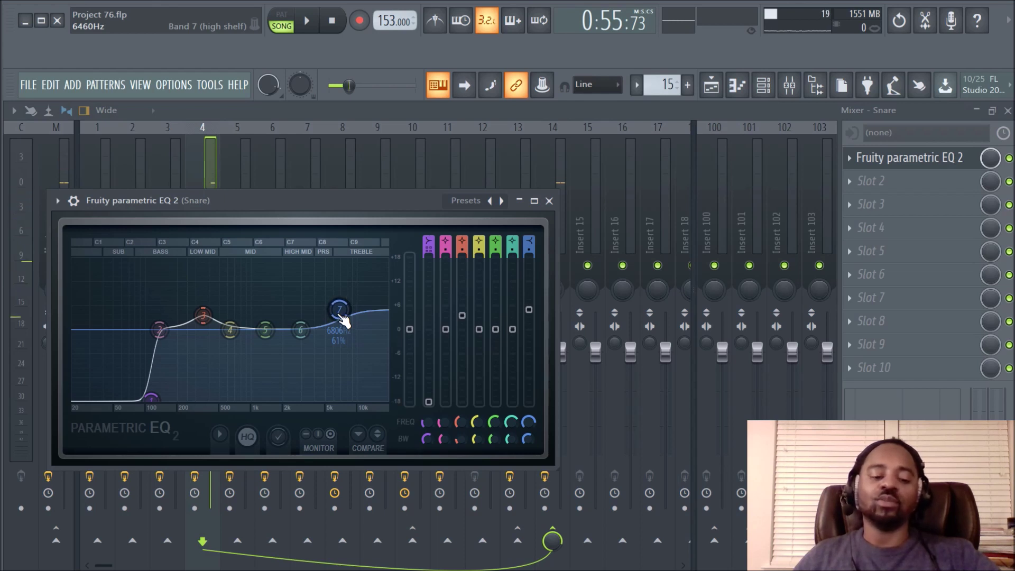
{"action": "left_click_drag", "start_coordinate": [339, 311], "coordinate": [365, 397]}
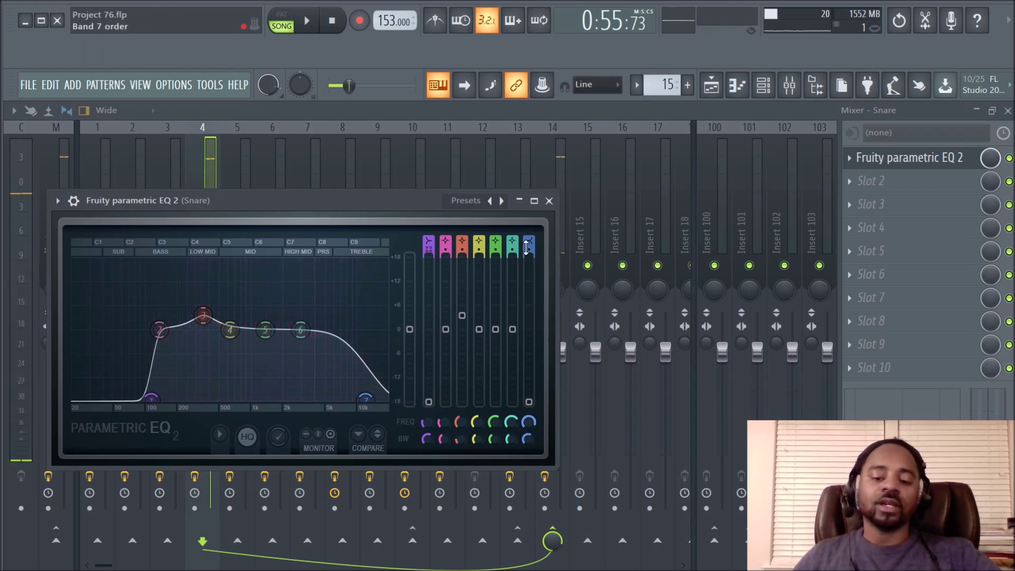
{"action": "scroll", "coordinate": [529, 254], "scroll_direction": "up", "scroll_amount": 2}
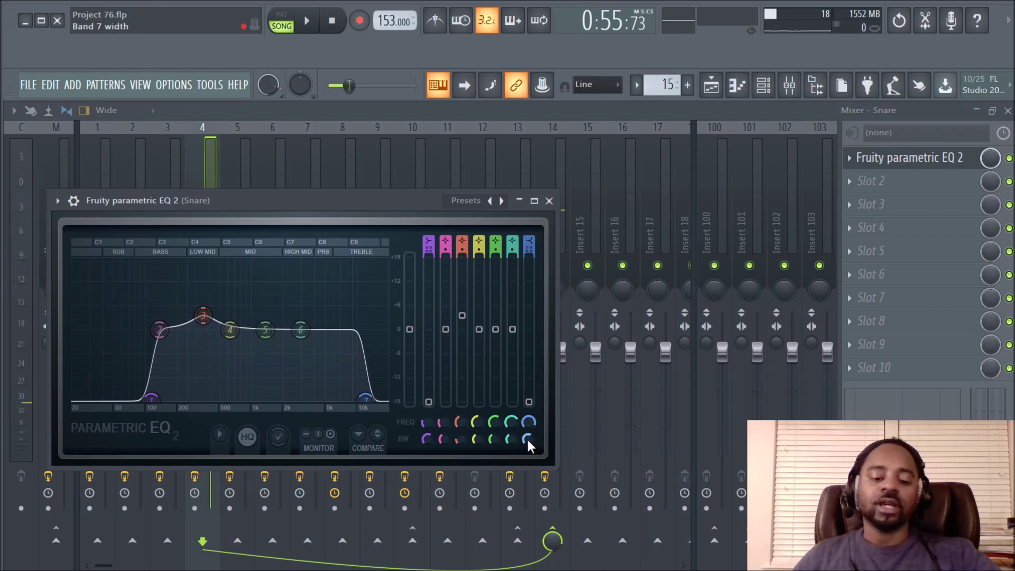
{"action": "left_click_drag", "start_coordinate": [529, 422], "coordinate": [529, 431]}
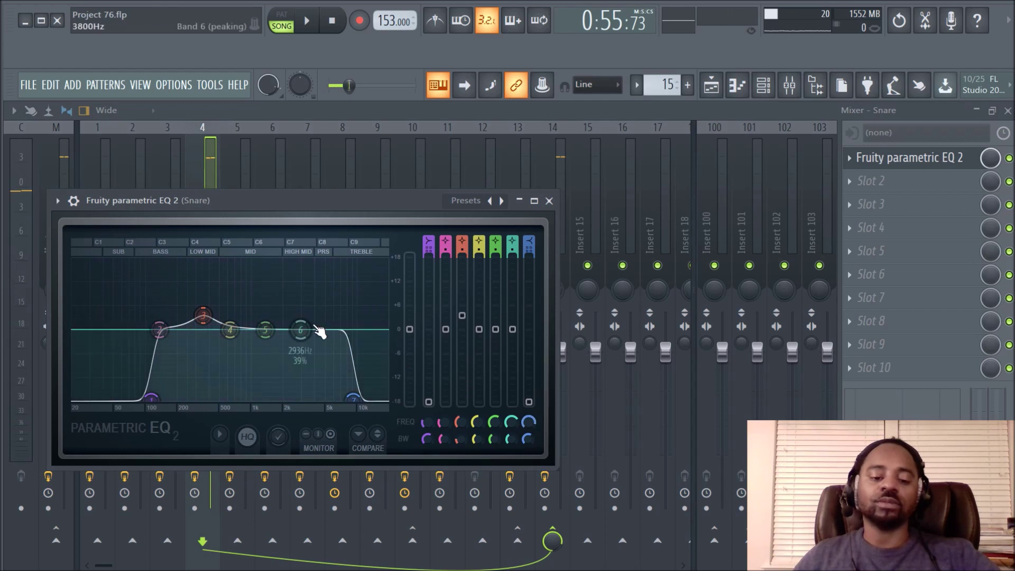
Enlarge the Snare's Fruity parametric EQ 2 window and move it higher over the mixer
{"action": "left_click_drag", "start_coordinate": [554, 462], "coordinate": [804, 562]}
{"action": "left_click_drag", "start_coordinate": [527, 228], "coordinate": [532, 148]}
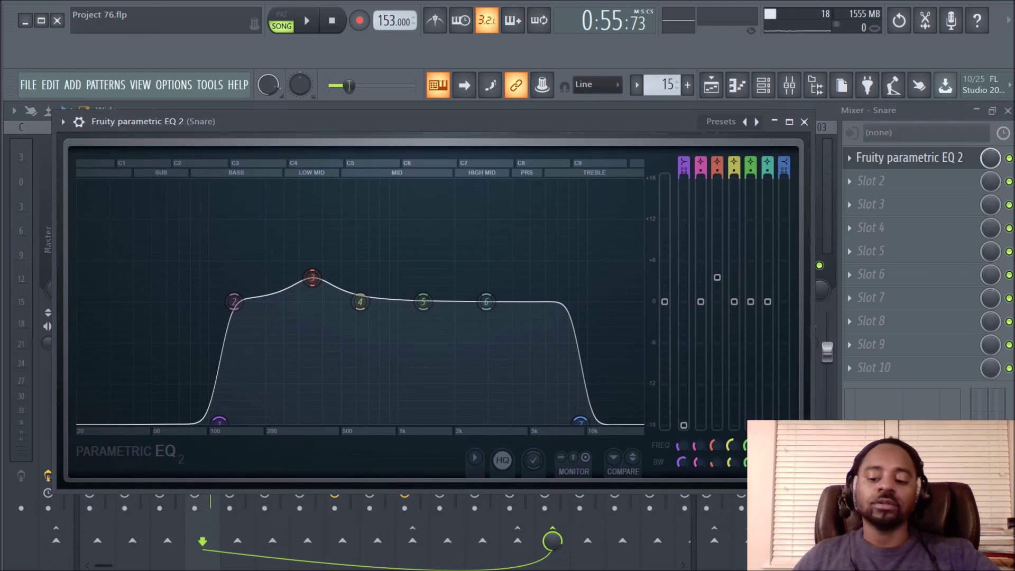
{"action": "left_click_drag", "start_coordinate": [809, 488], "coordinate": [826, 548]}
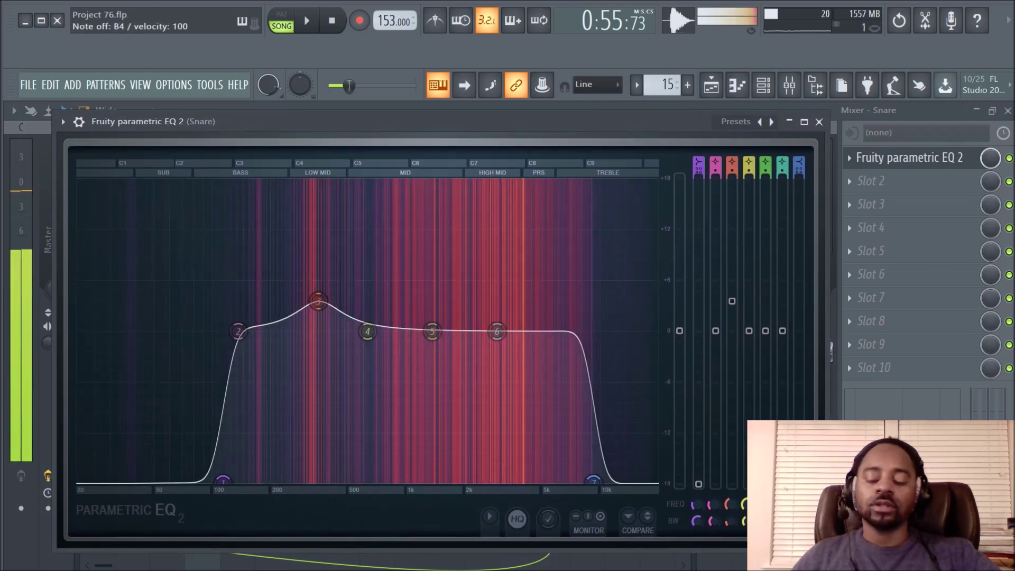
Lower the Snare EQ's band 7 high cut to about 4221 Hz and set its bandwidth to about 39%
{"action": "left_click_drag", "start_coordinate": [580, 481], "coordinate": [550, 482]}
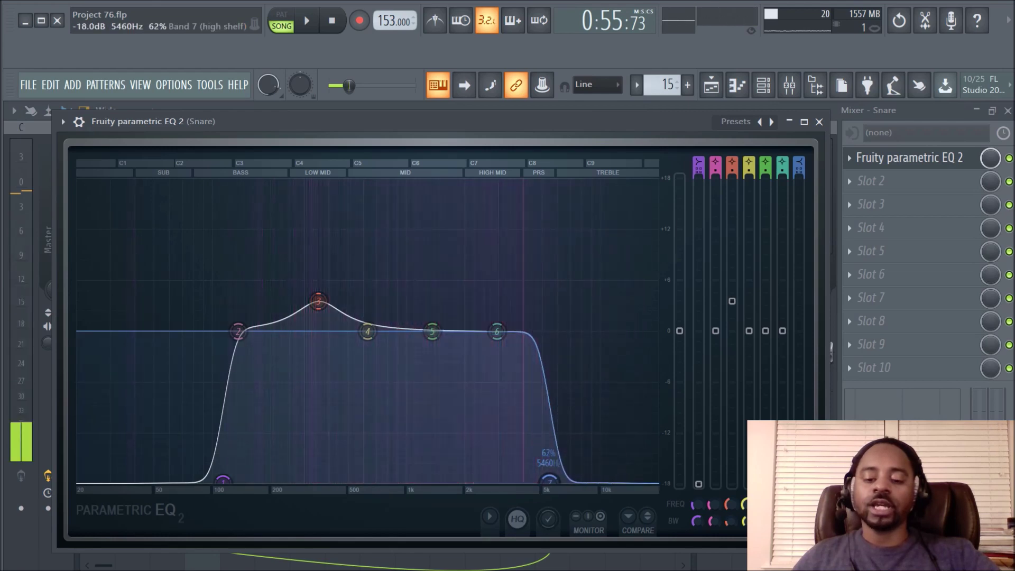
{"action": "scroll", "coordinate": [550, 479], "scroll_direction": "down", "scroll_amount": 8}
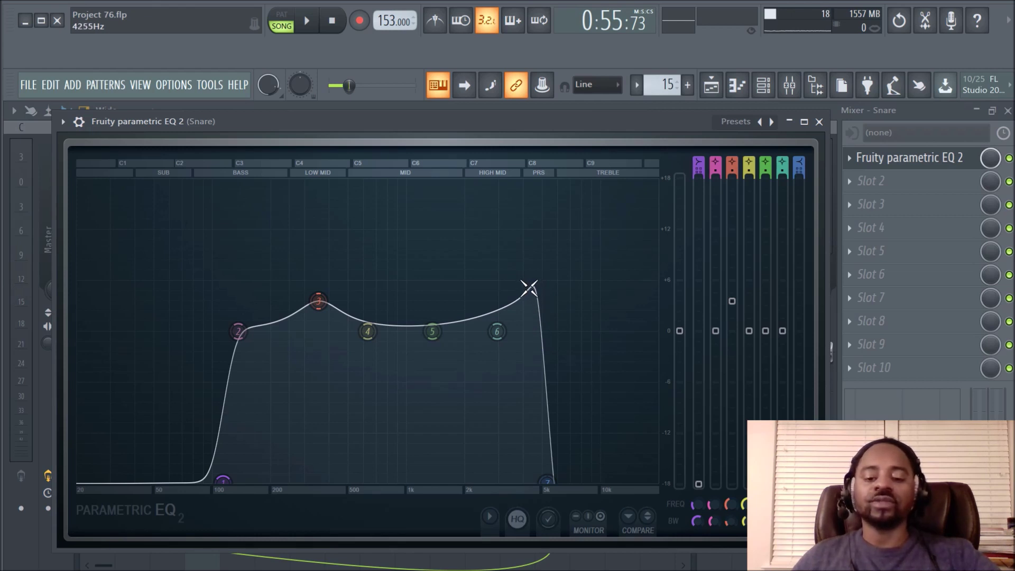
{"action": "mouse_move", "coordinate": [547, 482]}
{"action": "left_mouse_down"}
{"action": "mouse_move", "coordinate": [531, 482]}
{"action": "mouse_move", "coordinate": [565, 482]}
{"action": "mouse_move", "coordinate": [476, 482]}
{"action": "mouse_move", "coordinate": [656, 482]}
{"action": "mouse_move", "coordinate": [528, 483]}
{"action": "left_mouse_up"}
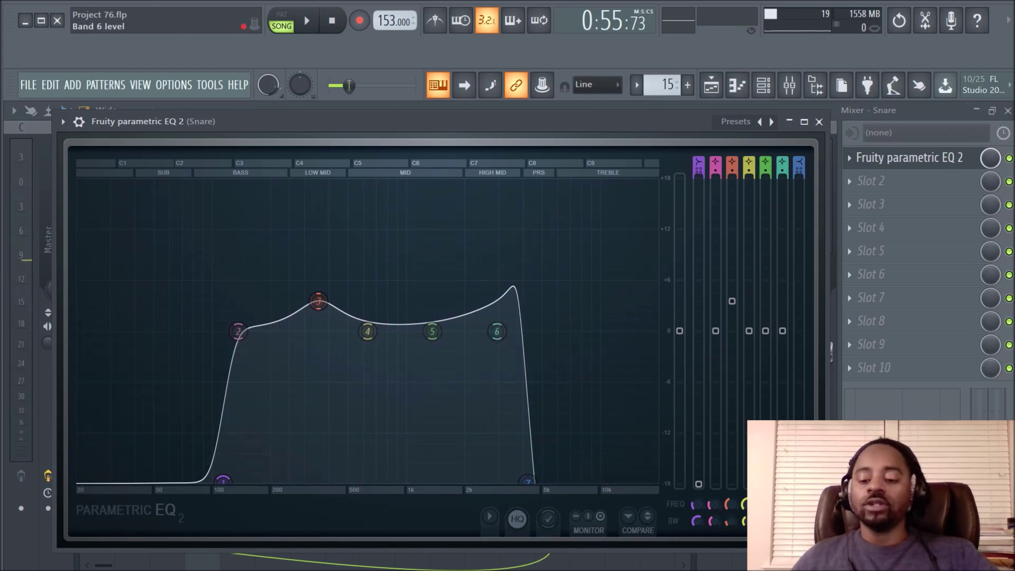
{"action": "scroll", "coordinate": [527, 482], "scroll_direction": "down", "scroll_amount": 5}
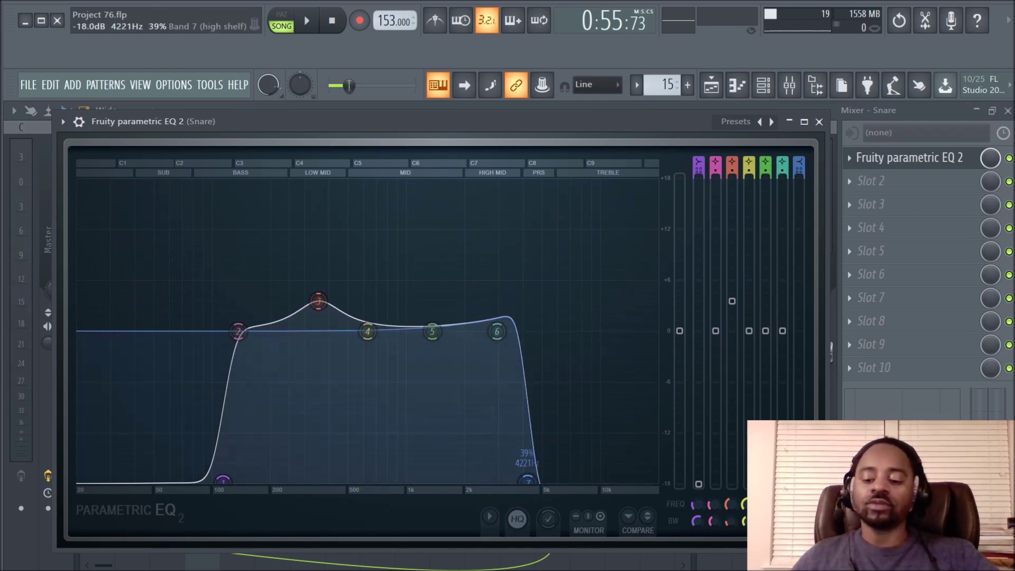
Dismiss the band 7 control's options, close the Snare's Fruity parametric EQ 2, and show the channel rack
{"action": "right_click", "coordinate": [801, 504]}
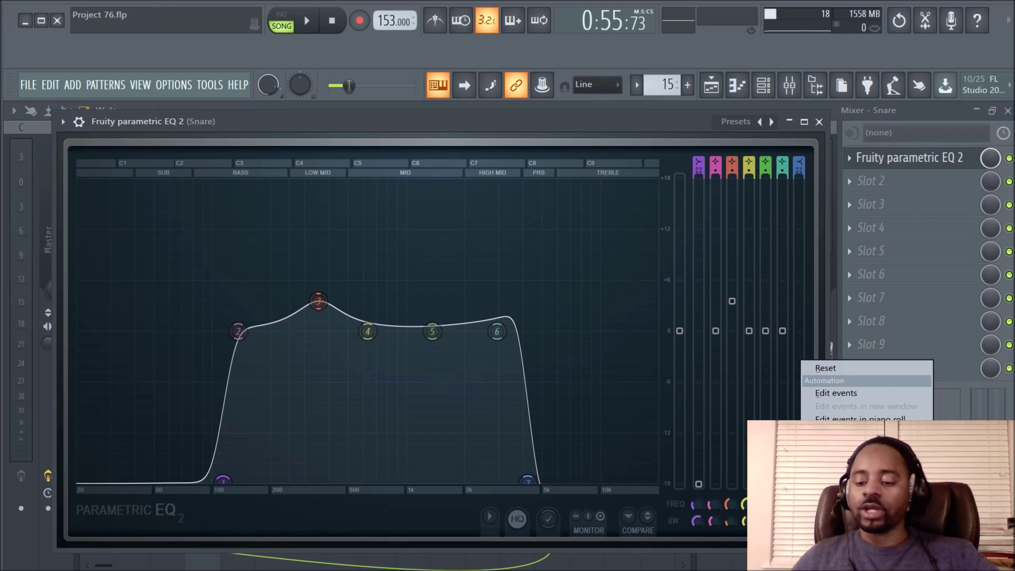
{"action": "left_click", "coordinate": [698, 483]}
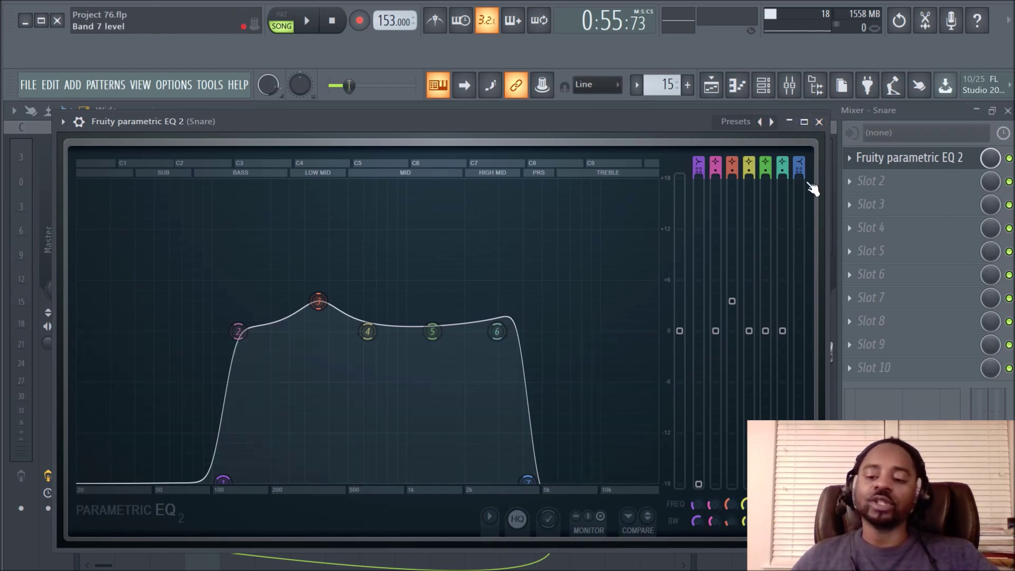
{"action": "left_click", "coordinate": [819, 123]}
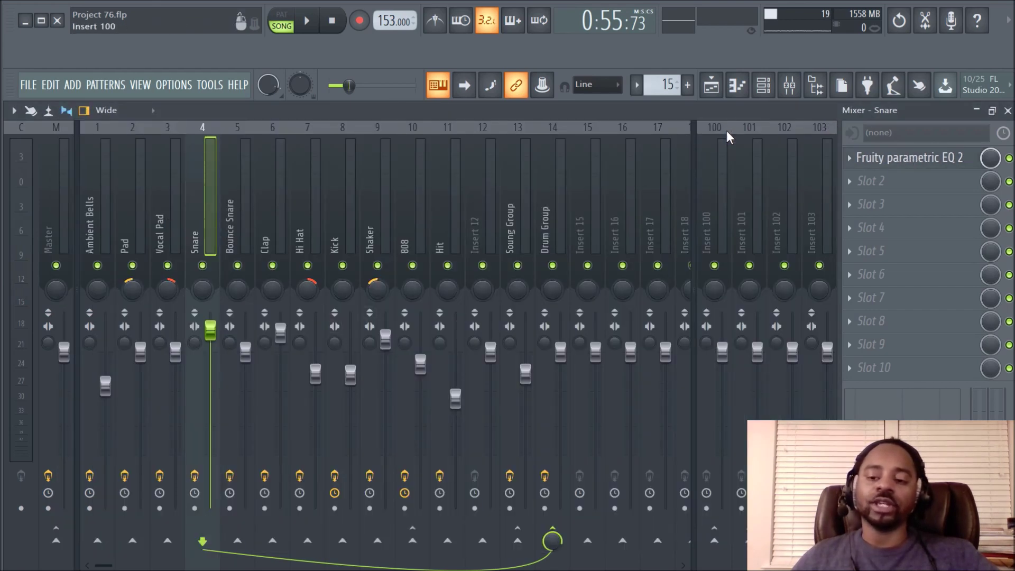
{"action": "left_click", "coordinate": [764, 94]}
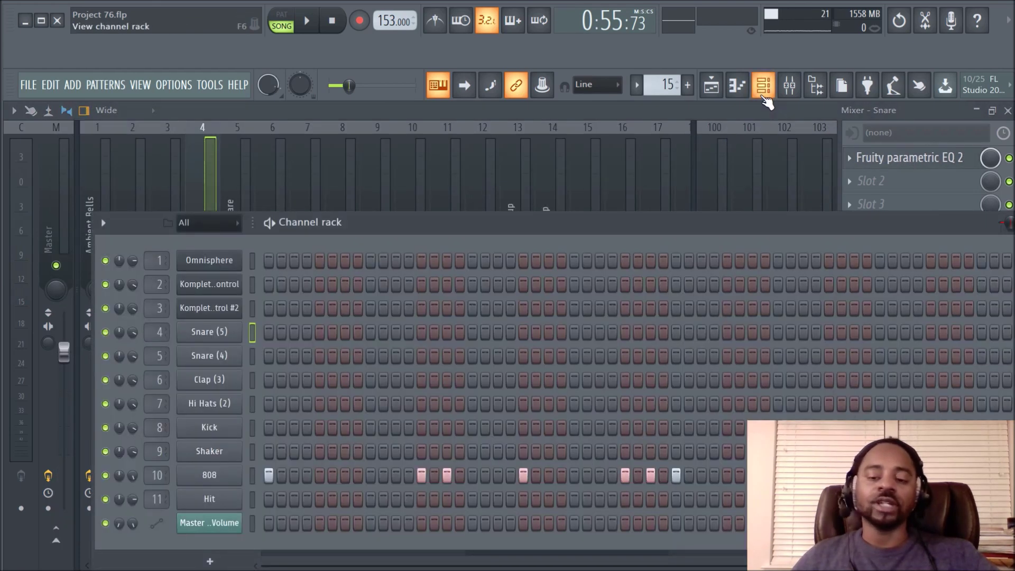
View Snare (4)'s levels adjustment settings, close them, and select the Komplete Kontrol #2 channel
{"action": "left_click", "coordinate": [210, 356]}
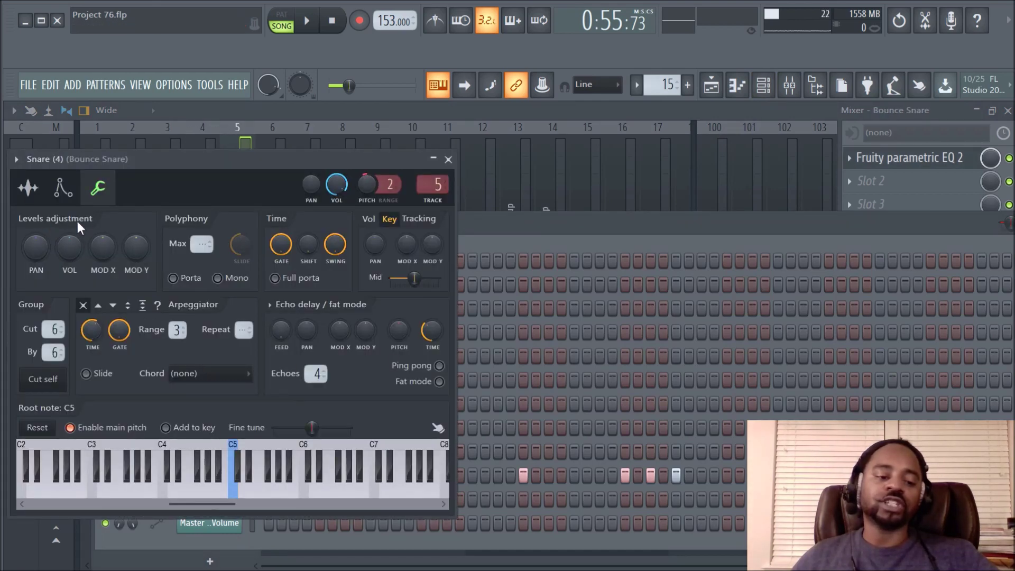
{"action": "left_click", "coordinate": [448, 159]}
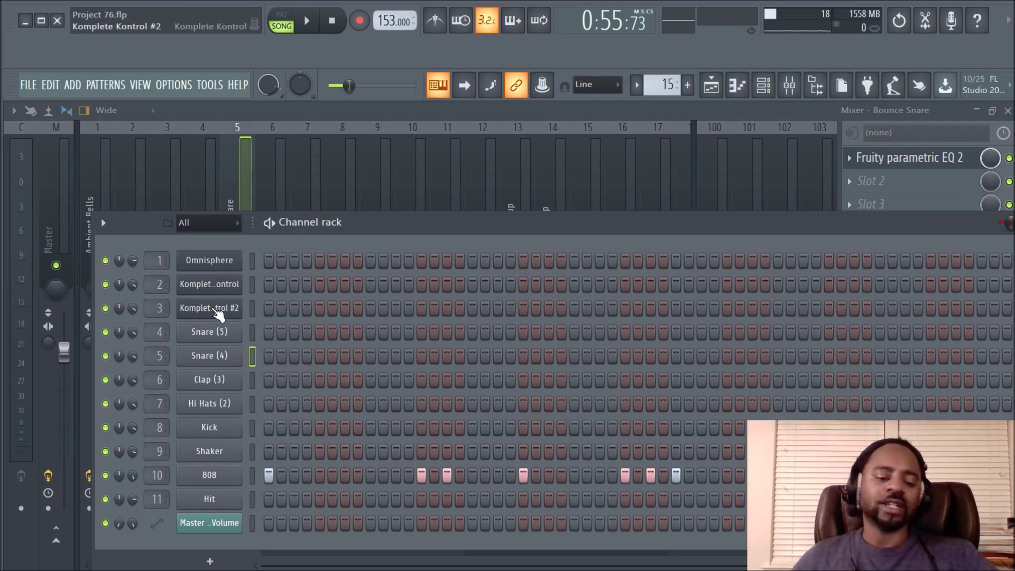
{"action": "left_click", "coordinate": [252, 307]}
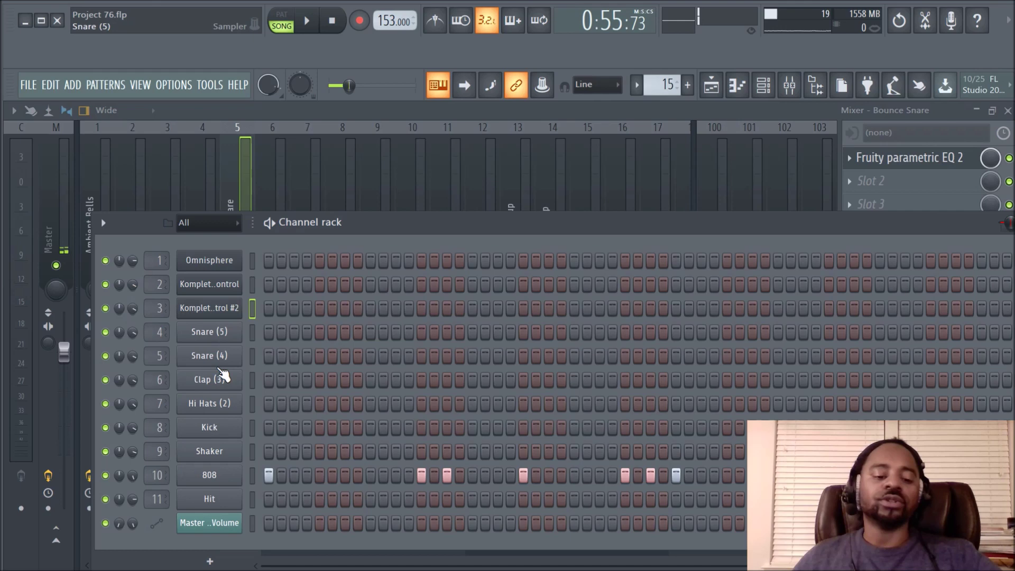
Open the Clap (3) channel settings, lower its volume multiplier to about 91% (-2.0 dB), and reset it
{"action": "left_click", "coordinate": [219, 389]}
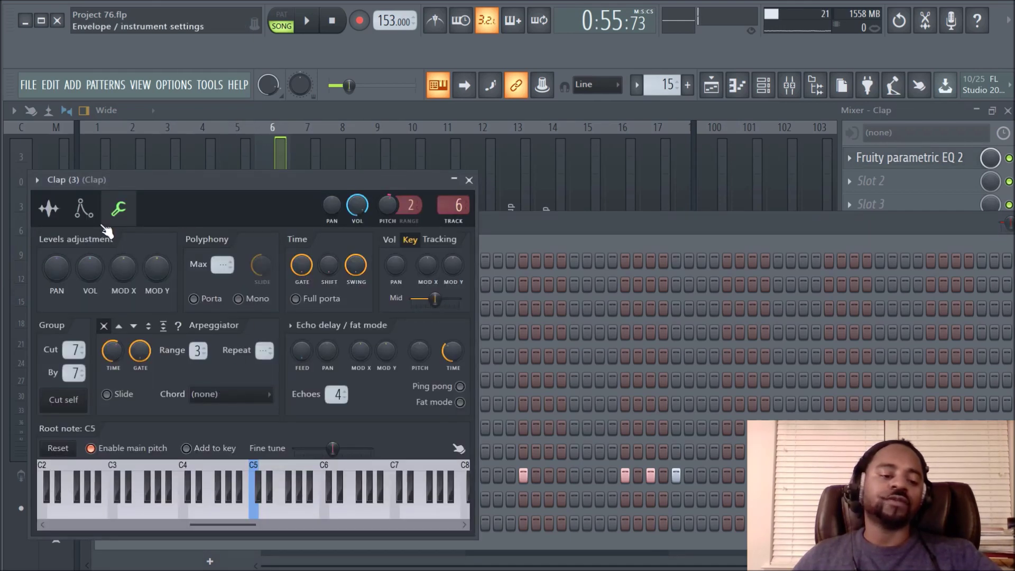
{"action": "left_click_drag", "start_coordinate": [89, 267], "coordinate": [89, 271]}
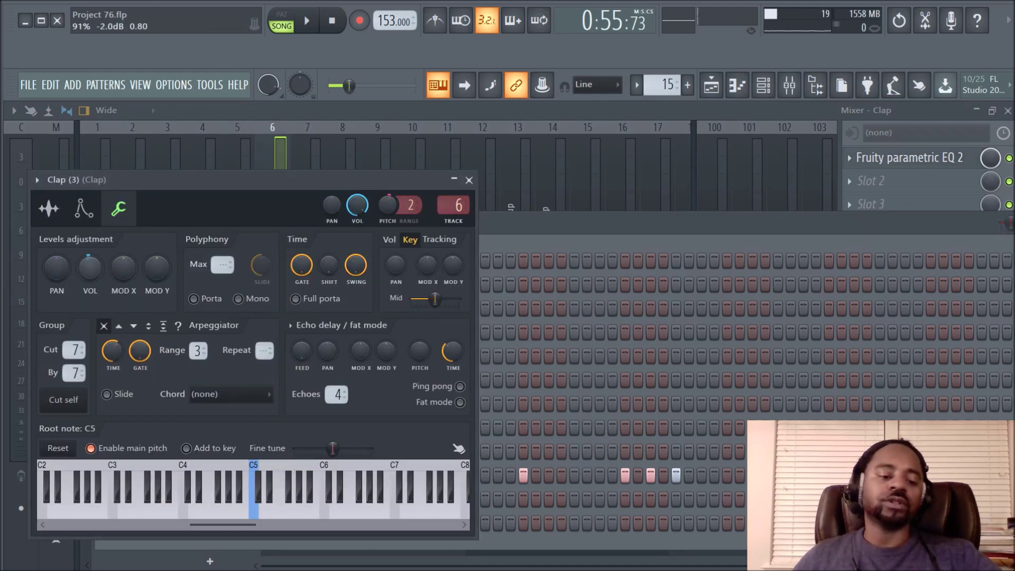
{"action": "right_click", "coordinate": [87, 264]}
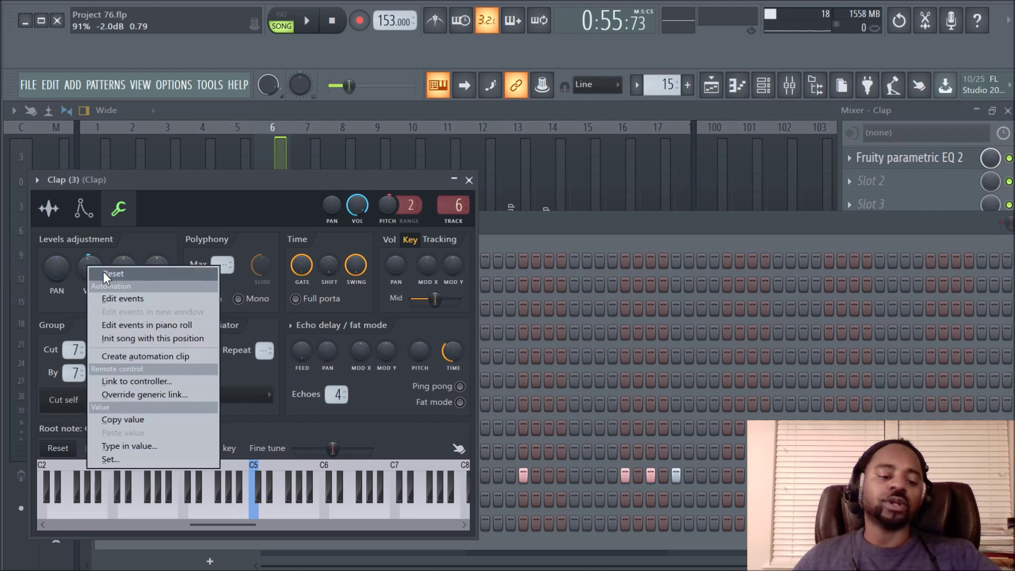
{"action": "left_click", "coordinate": [104, 271]}
Vary Clap (3)'s modulation X offset slightly and reset it to its default
{"action": "left_click_drag", "start_coordinate": [89, 267], "coordinate": [90, 266]}
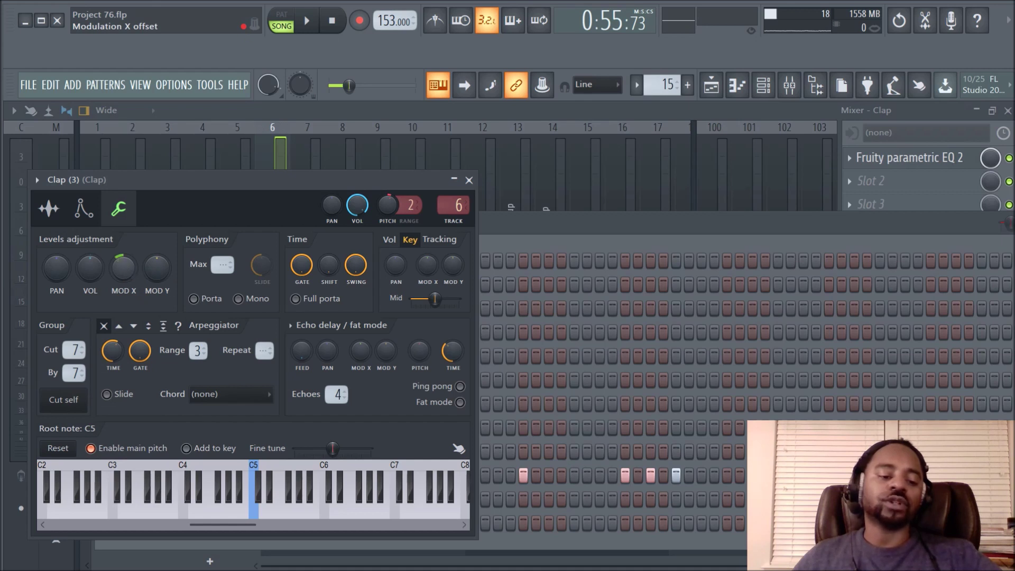
{"action": "right_click", "coordinate": [125, 265]}
{"action": "left_click", "coordinate": [135, 271]}
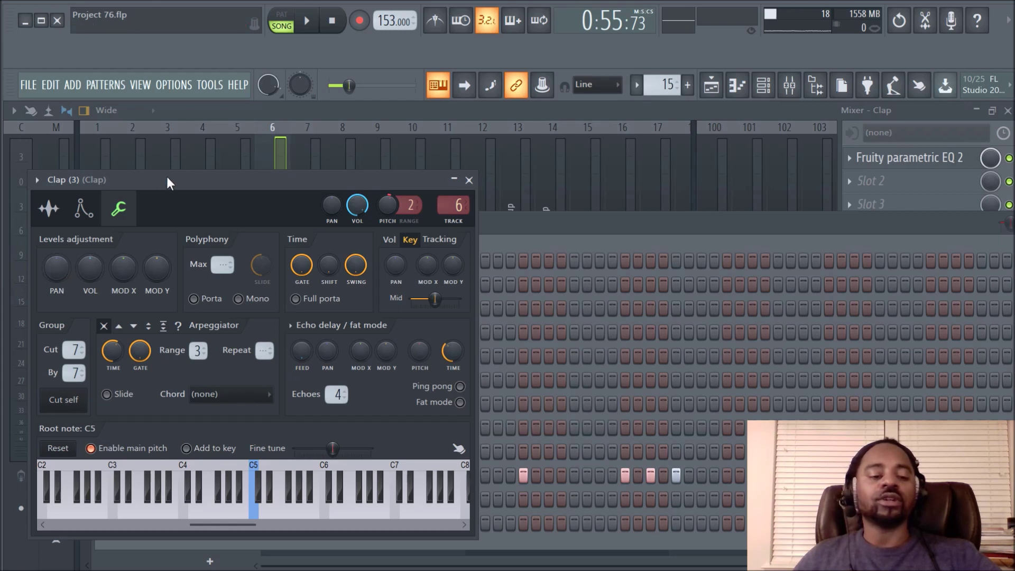
Move the Clap (3) settings window clear of the channel names and enable Normalize for its sample
{"action": "left_click_drag", "start_coordinate": [170, 183], "coordinate": [497, 184]}
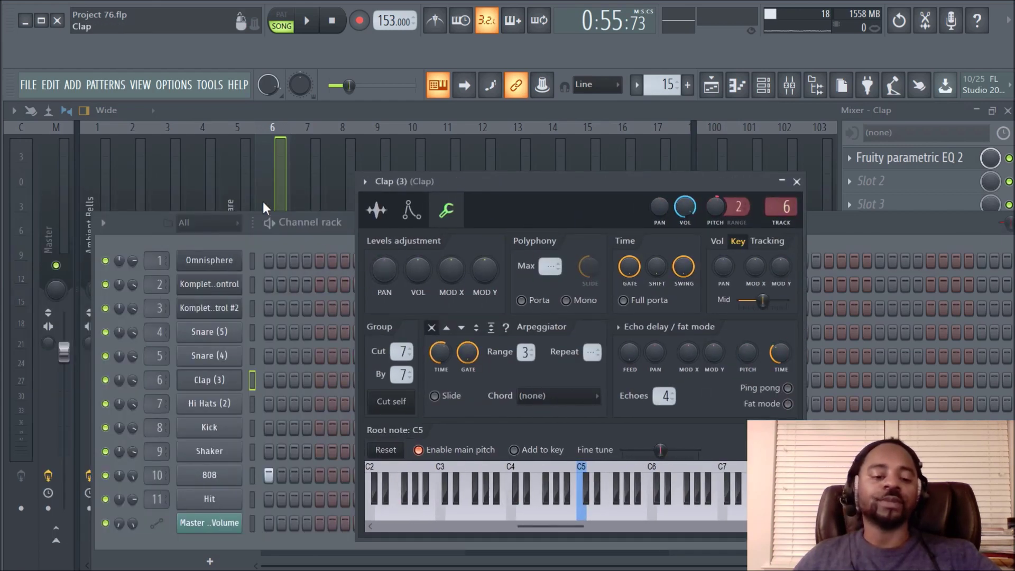
{"action": "left_click", "coordinate": [418, 269]}
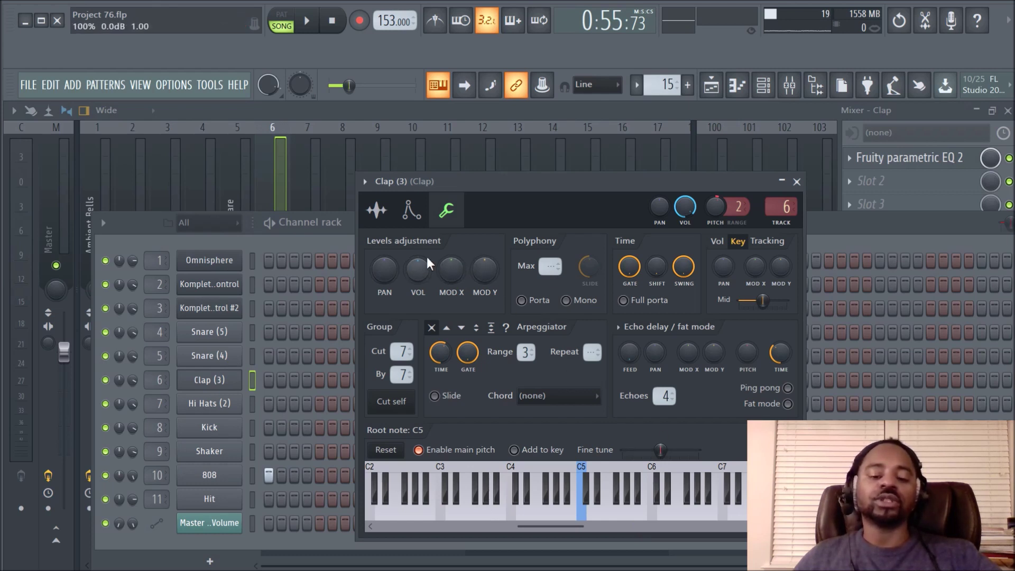
{"action": "left_click", "coordinate": [376, 210]}
{"action": "left_click", "coordinate": [596, 346]}
View Clap (3)'s envelope and sample settings, and return to its levels adjustment controls
{"action": "left_click", "coordinate": [412, 213]}
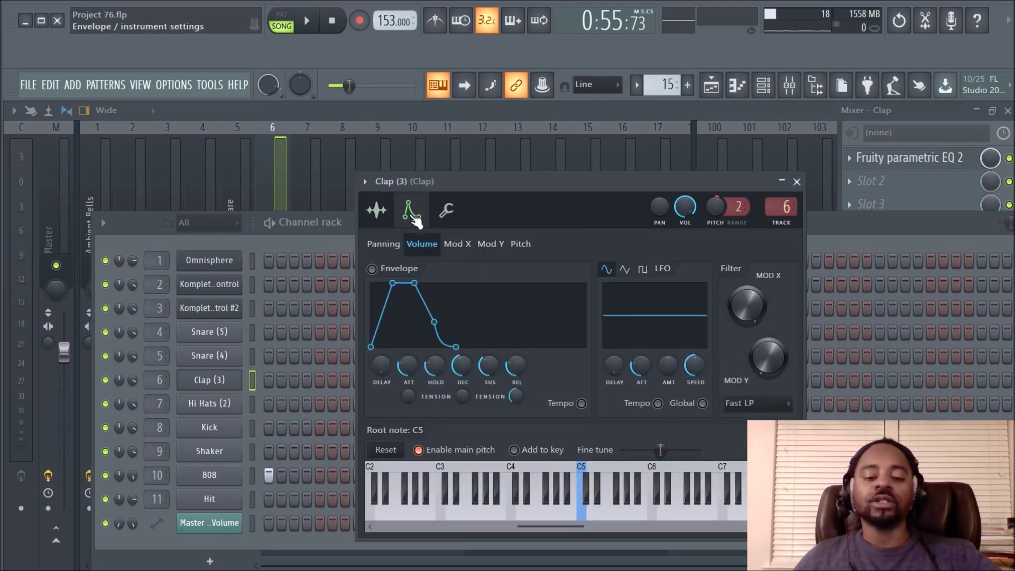
{"action": "left_click", "coordinate": [377, 210]}
{"action": "left_click", "coordinate": [446, 210]}
Turn Clap (3)'s modulation X offset slightly down, and view the modulation Y offset's automation options without choosing one
{"action": "left_click_drag", "start_coordinate": [425, 269], "coordinate": [425, 267]}
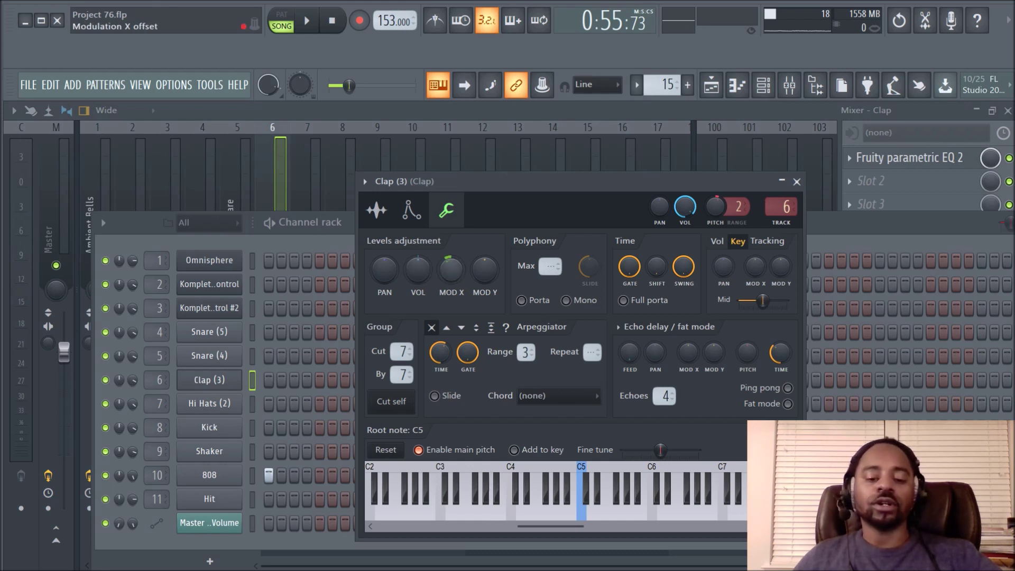
{"action": "right_click", "coordinate": [487, 276]}
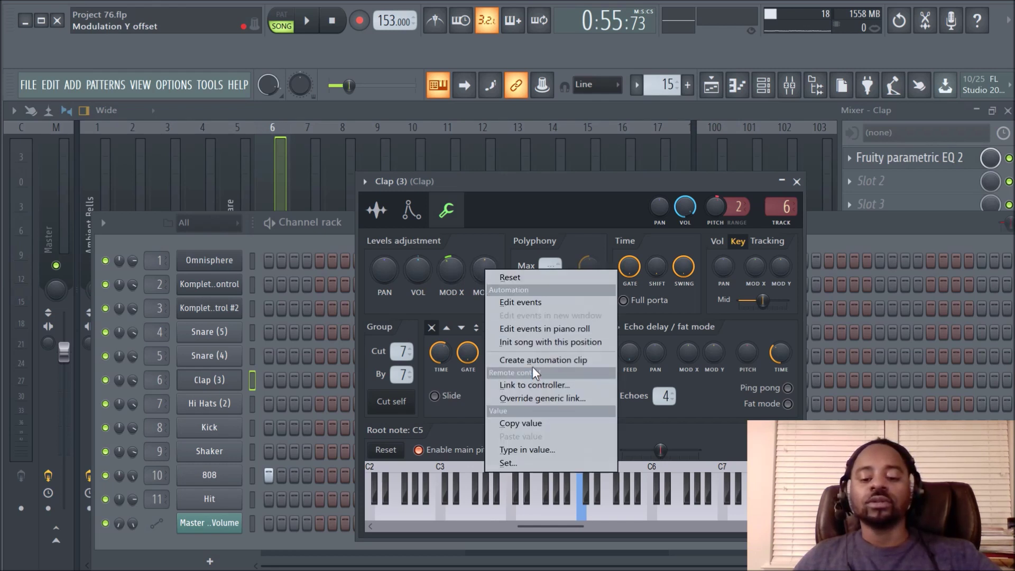
{"action": "left_click", "coordinate": [495, 244]}
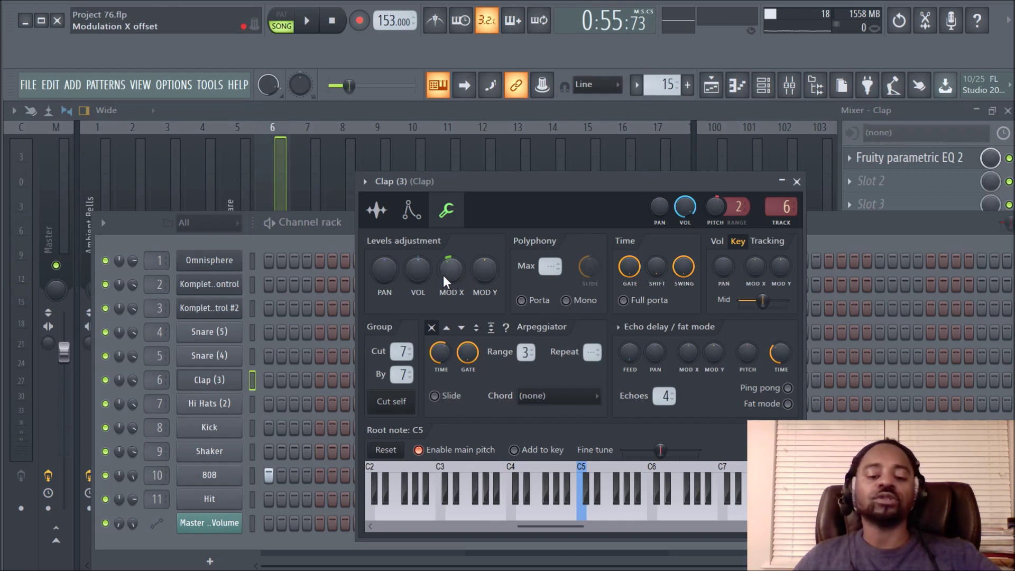
Shift Clap (3)'s panning offset to the right, reset it, and show the channel's sample settings
{"action": "left_click_drag", "start_coordinate": [394, 285], "coordinate": [394, 304]}
{"action": "mouse_move", "coordinate": [385, 269]}
{"action": "left_mouse_down"}
{"action": "mouse_move", "coordinate": [385, 238]}
{"action": "mouse_move", "coordinate": [383, 273]}
{"action": "left_mouse_up"}
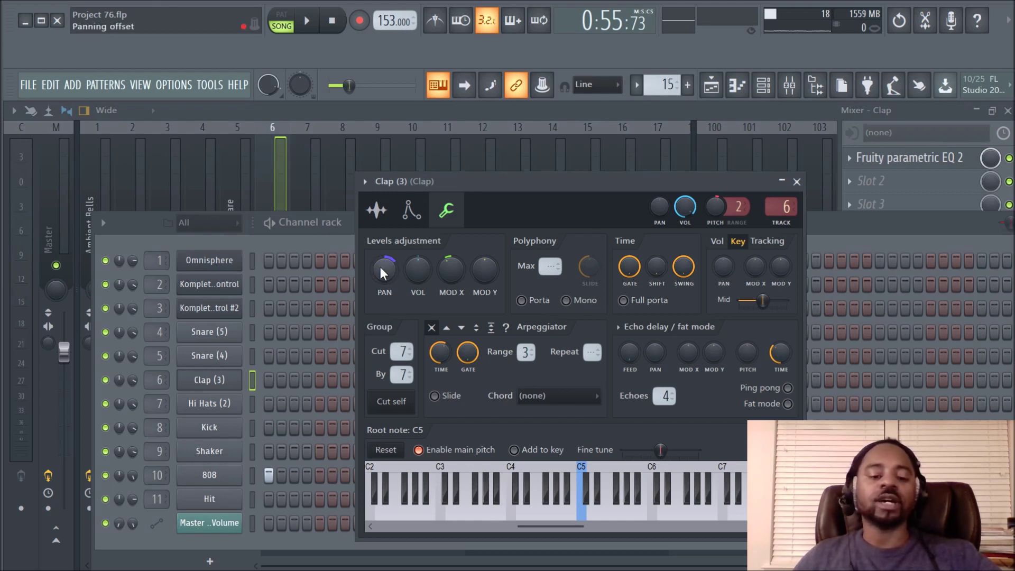
{"action": "right_click", "coordinate": [383, 273]}
{"action": "left_click", "coordinate": [405, 274]}
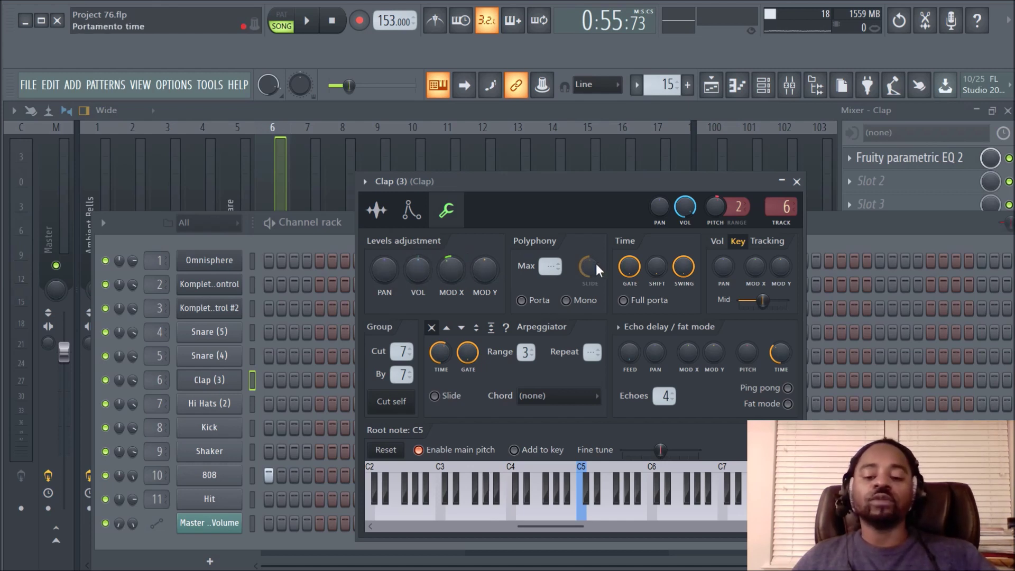
{"action": "left_click", "coordinate": [377, 210]}
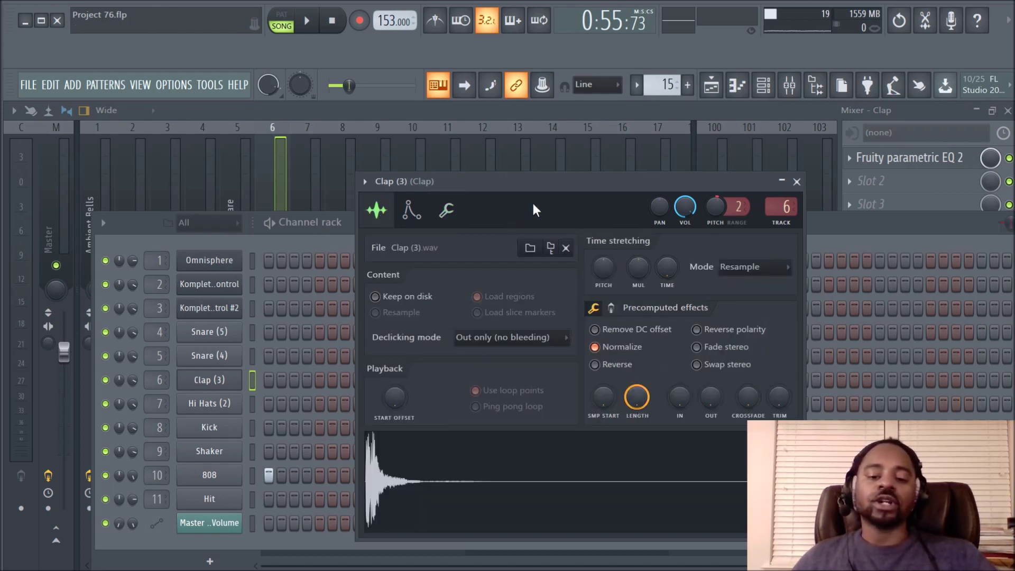